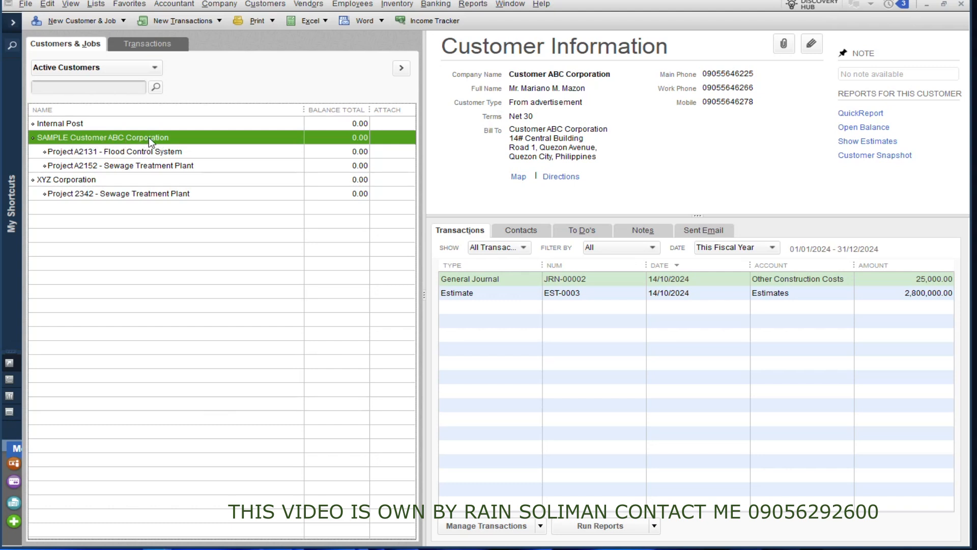
Browse the customer's jobs, viewing the Project A2131 and Project A2152 job details.
click(120, 153)
click(114, 161)
click(116, 153)
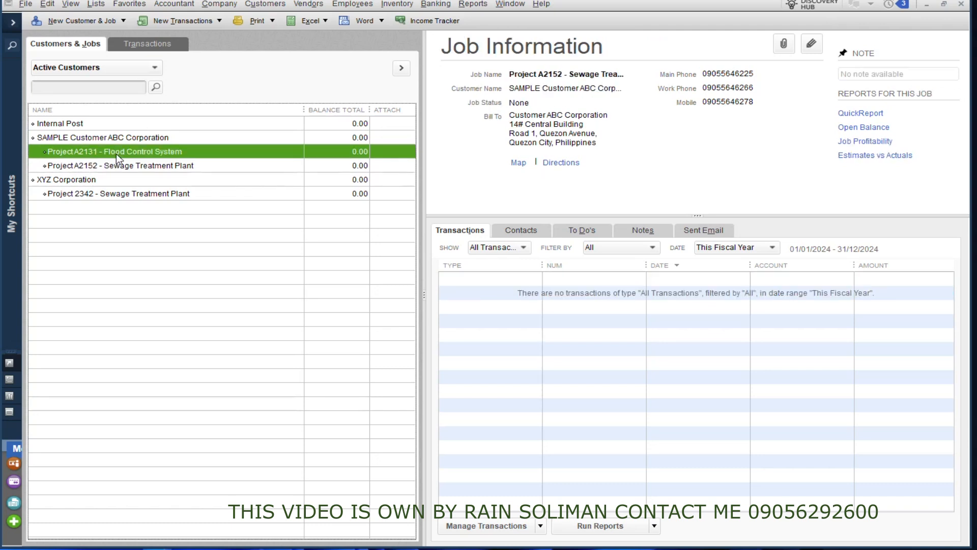
click(113, 194)
click(126, 167)
click(133, 154)
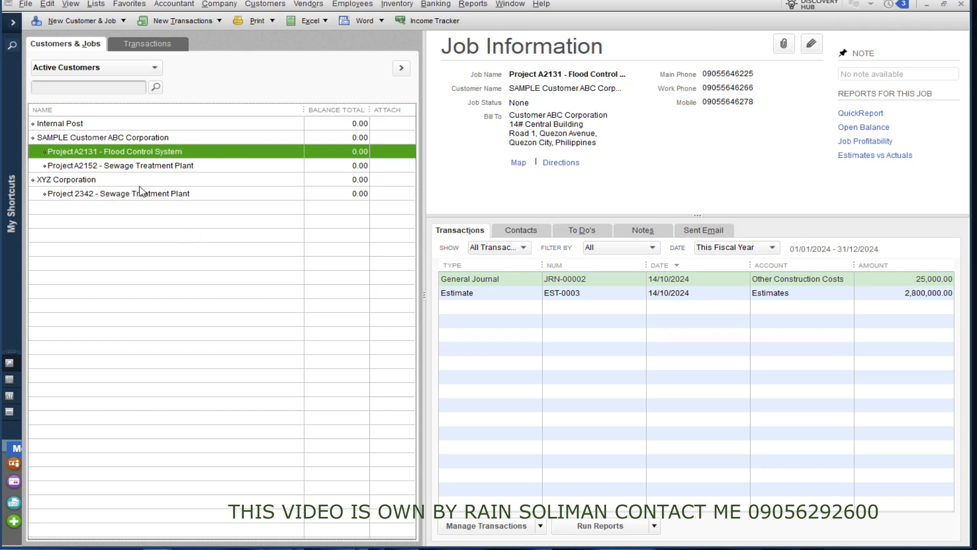
click(135, 167)
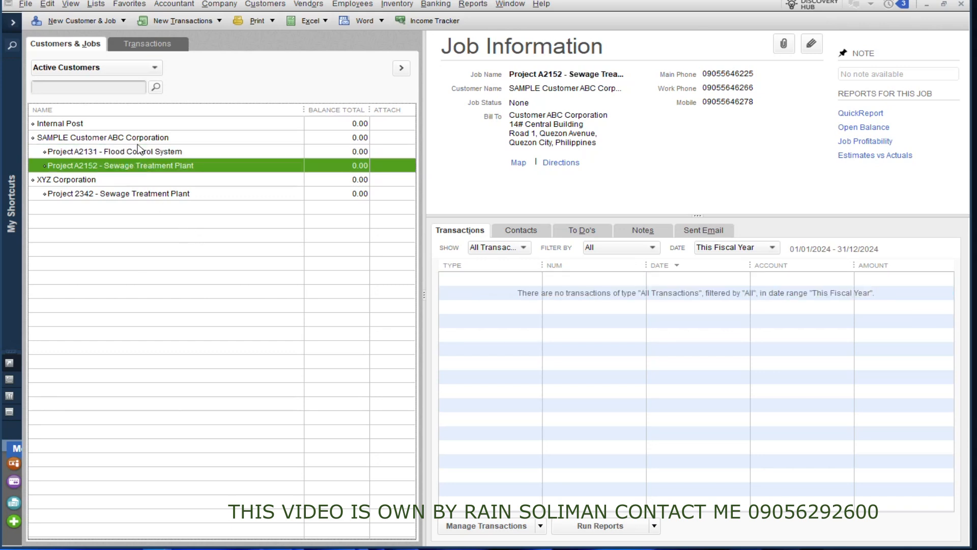
Start a new job for ABC Corporation, then abandon it without saving.
right_click(94, 138)
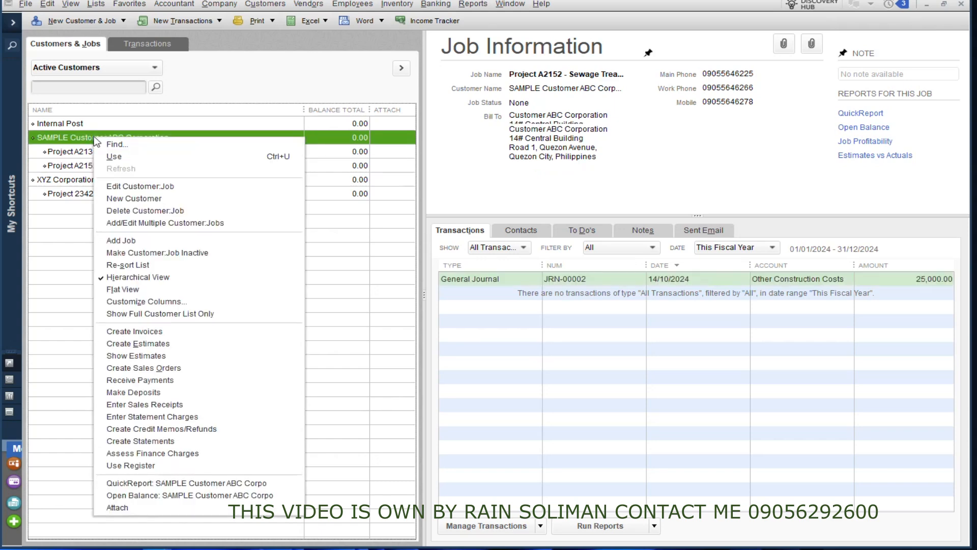
click(142, 240)
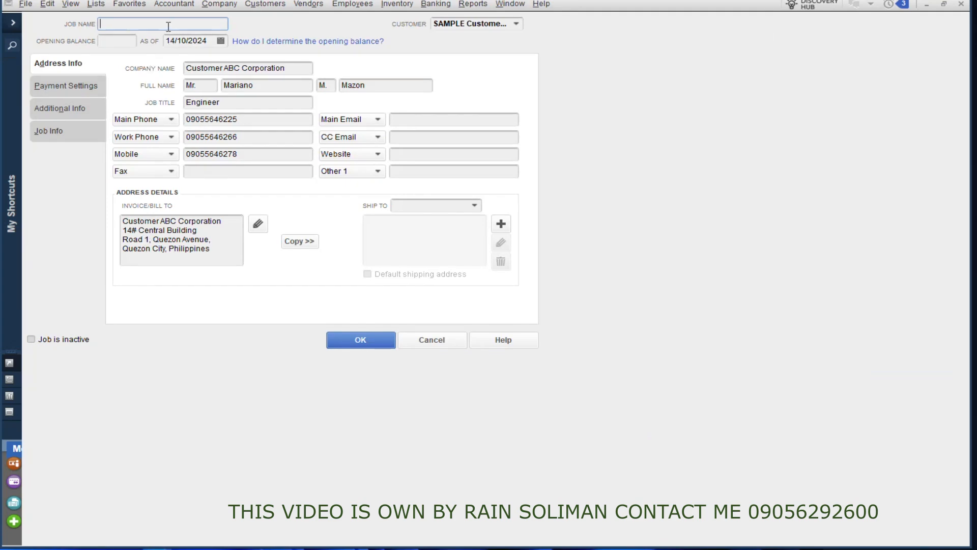
click(443, 342)
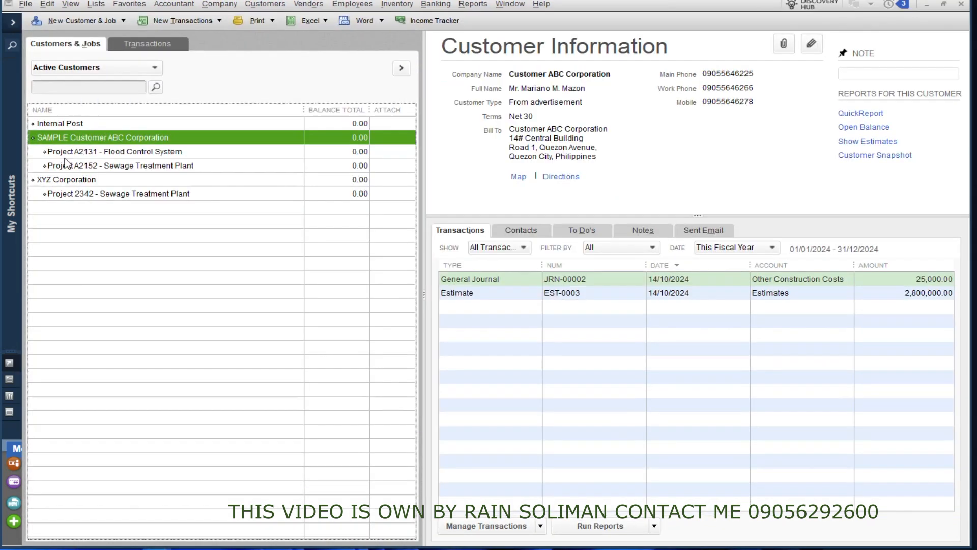
Open Project A2131 in the job editor, review its name, description, type and dates, then close it.
right_click(65, 153)
click(112, 202)
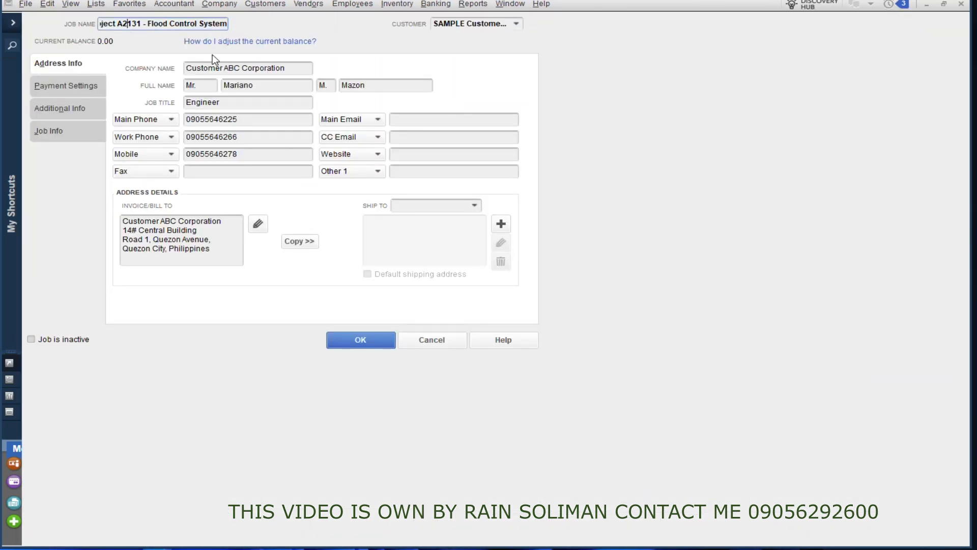
click(287, 68)
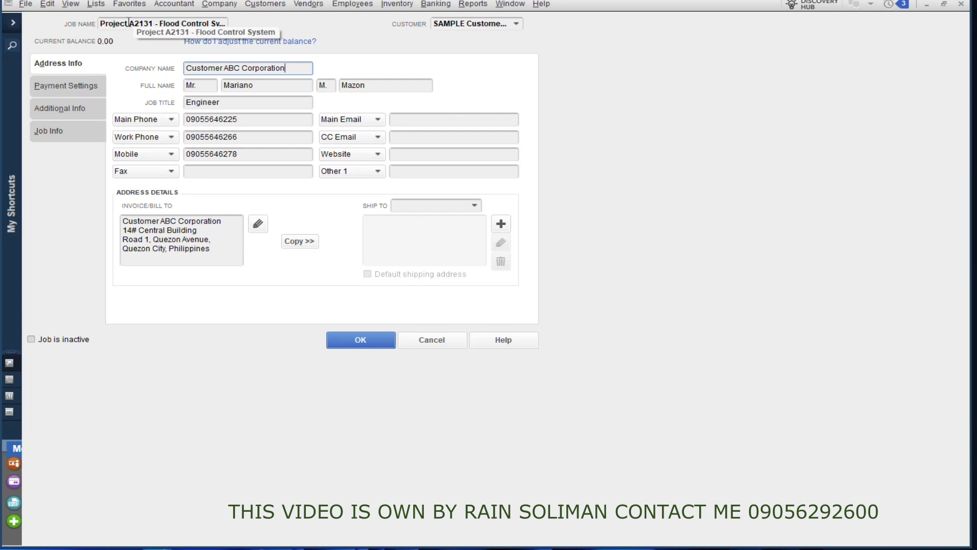
double_click(126, 26)
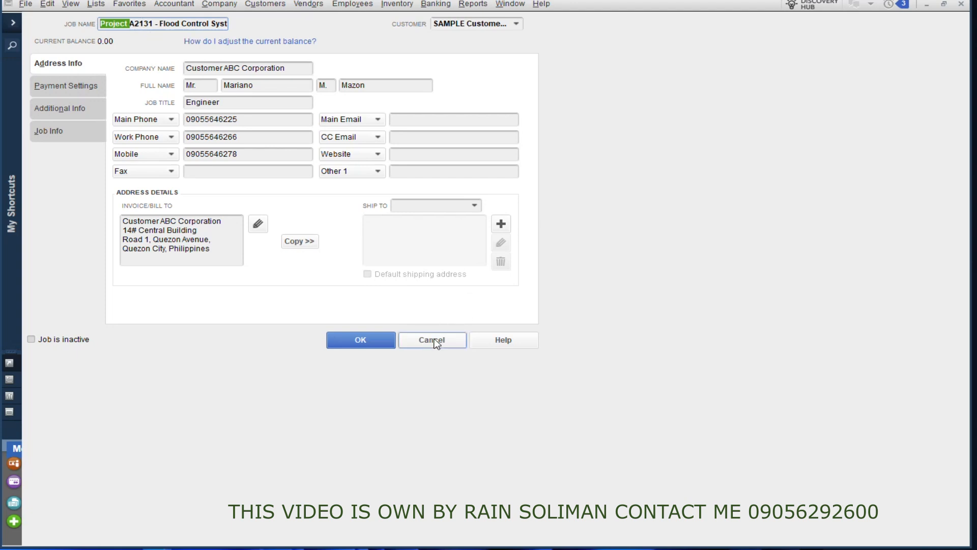
click(74, 134)
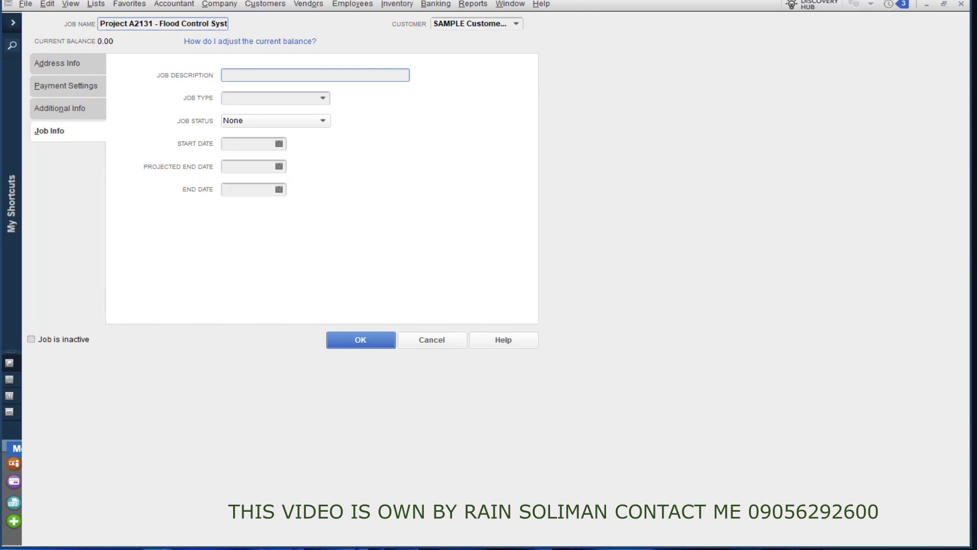
click(960, 5)
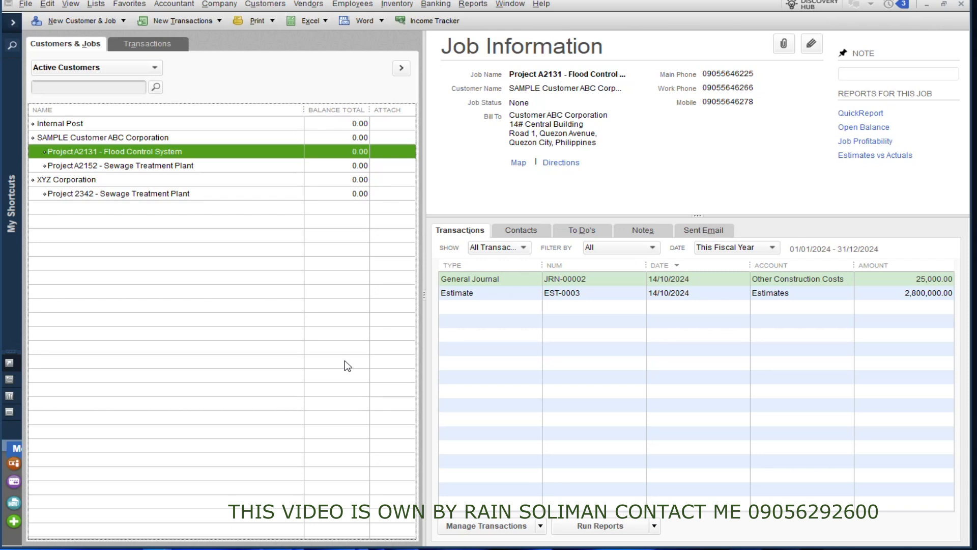
Review Project A2152 details and the report categories, then close the Customer Center.
click(159, 168)
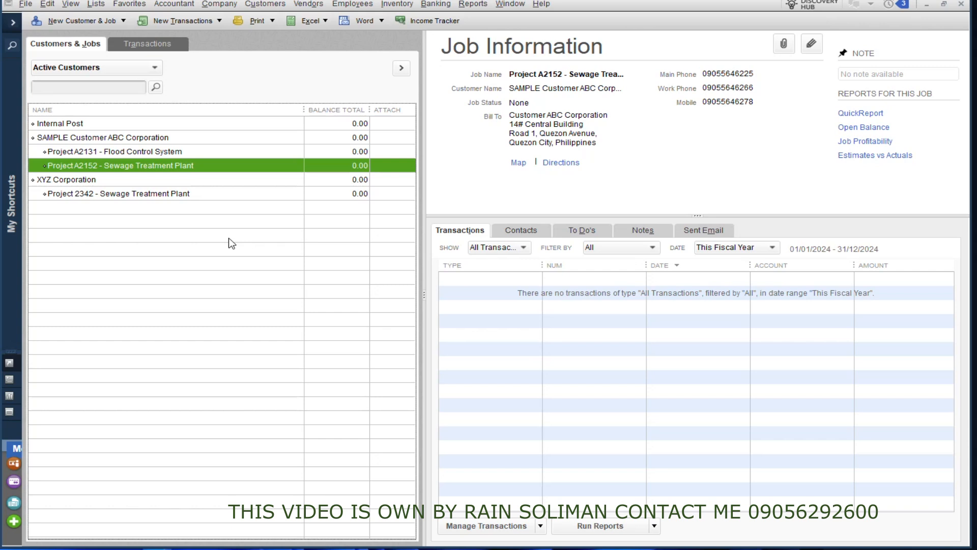
click(473, 4)
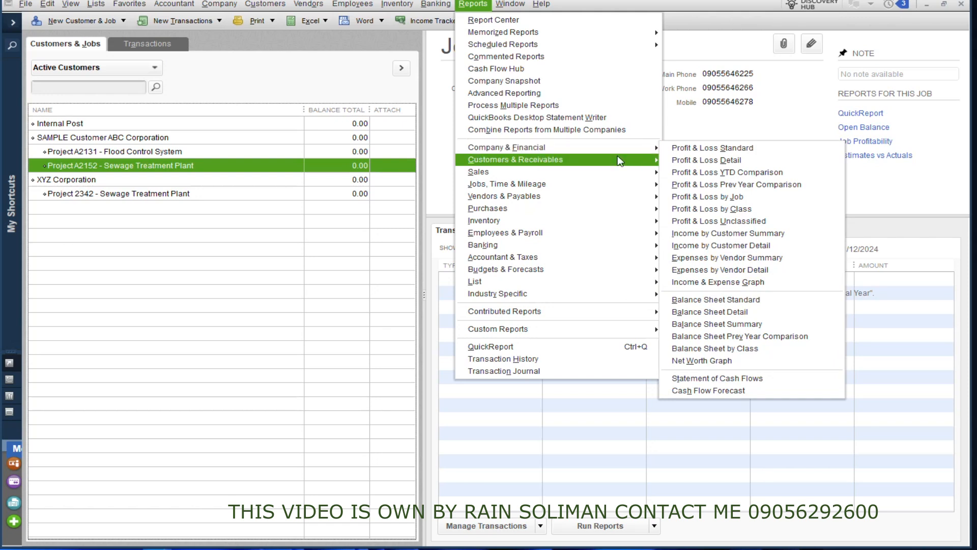
mouse_move(608, 200)
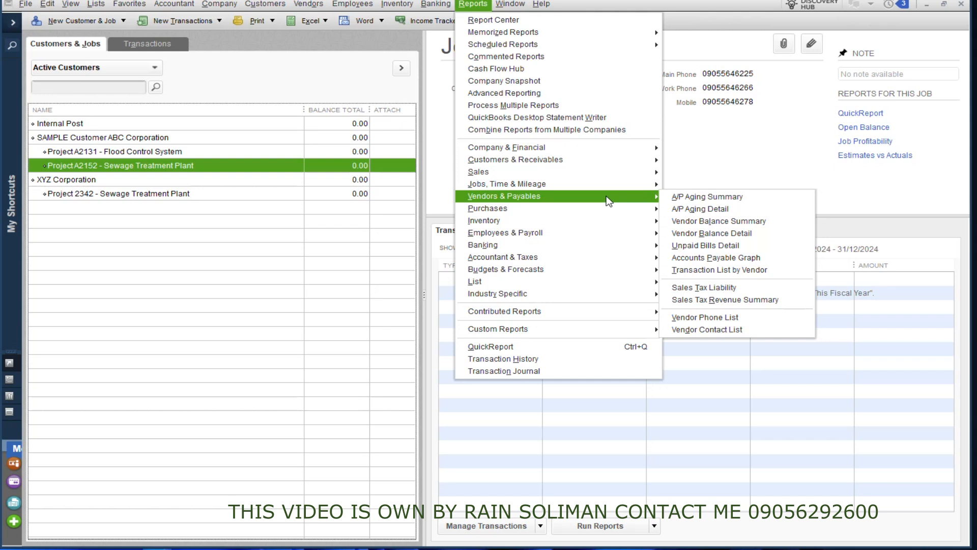
click(827, 198)
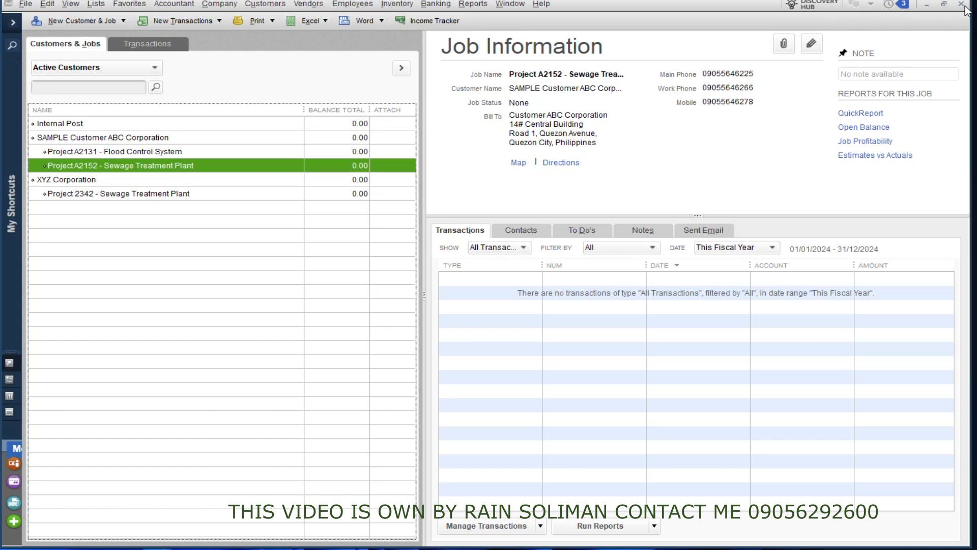
click(962, 5)
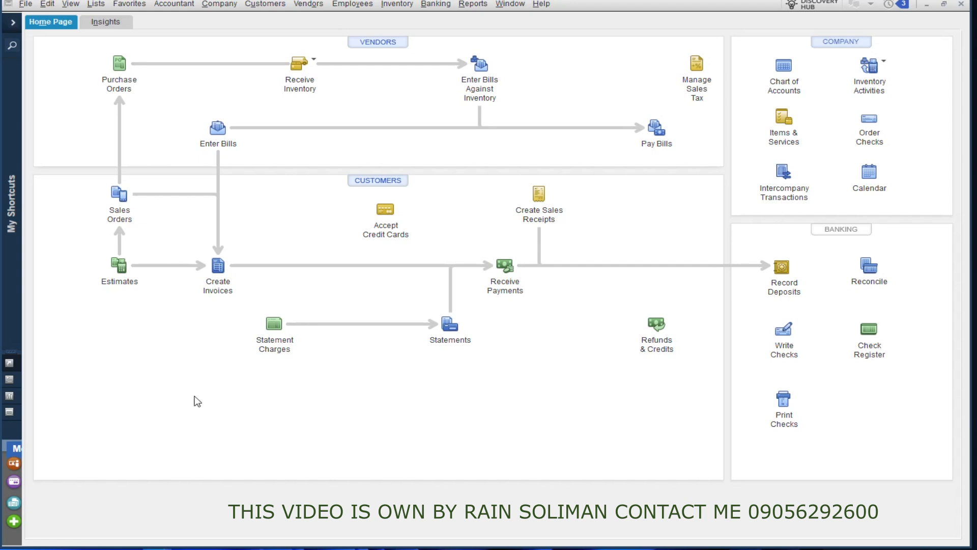
Start a new estimate for Project A2131 - Flood Control System with the Construction Service Charges item group.
click(121, 263)
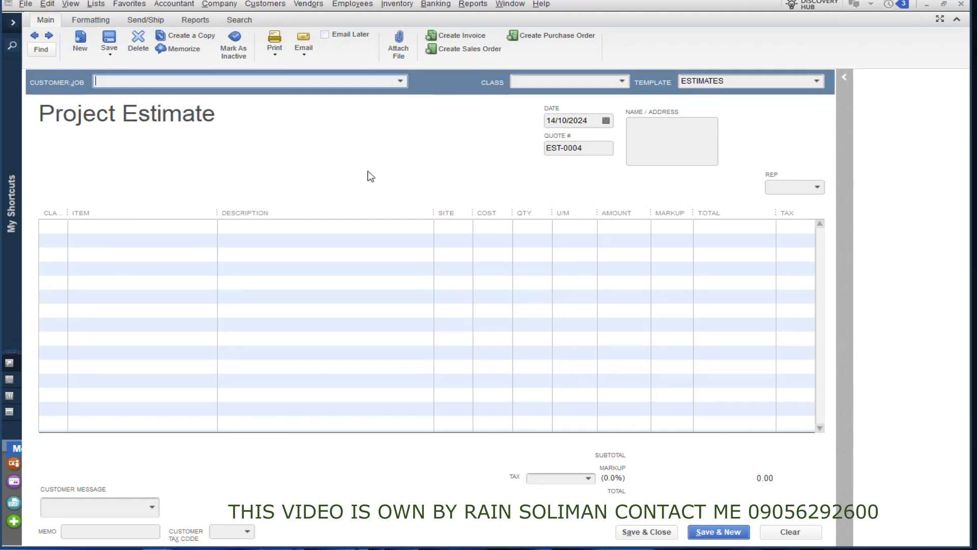
click(400, 80)
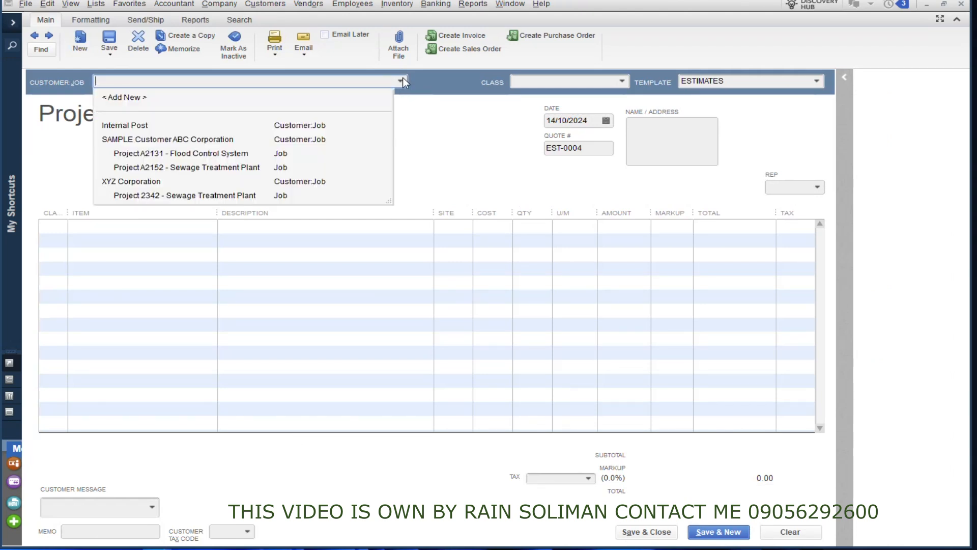
click(173, 154)
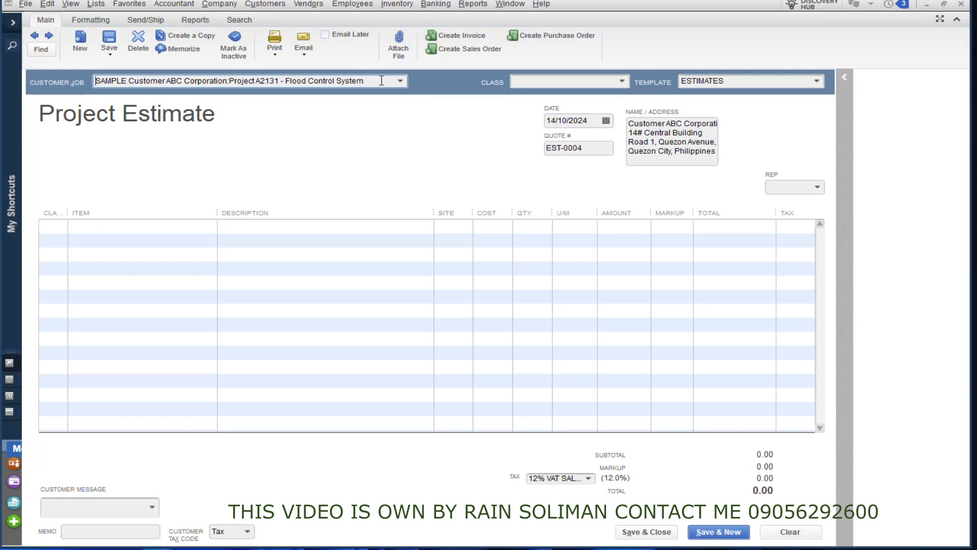
click(73, 230)
click(209, 227)
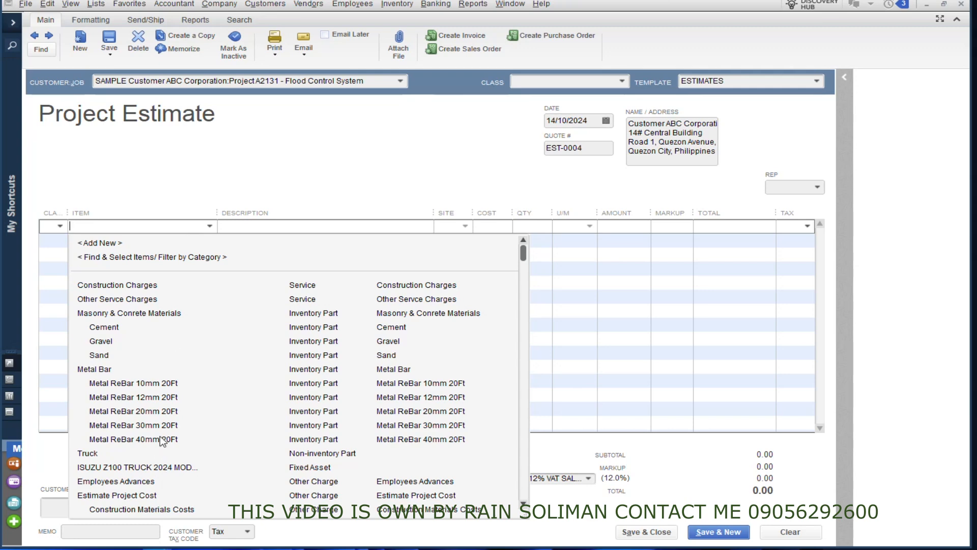
scroll(160, 436, down, 5)
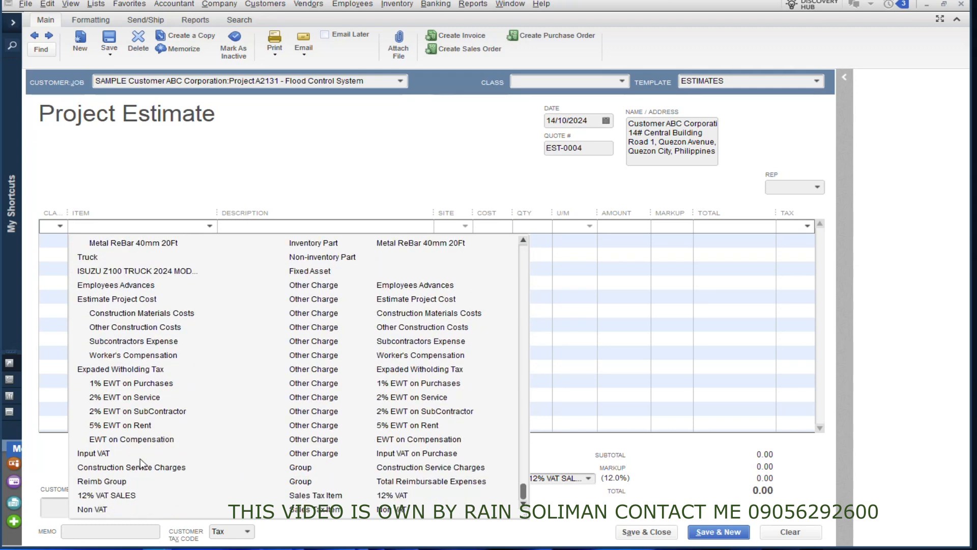
click(127, 468)
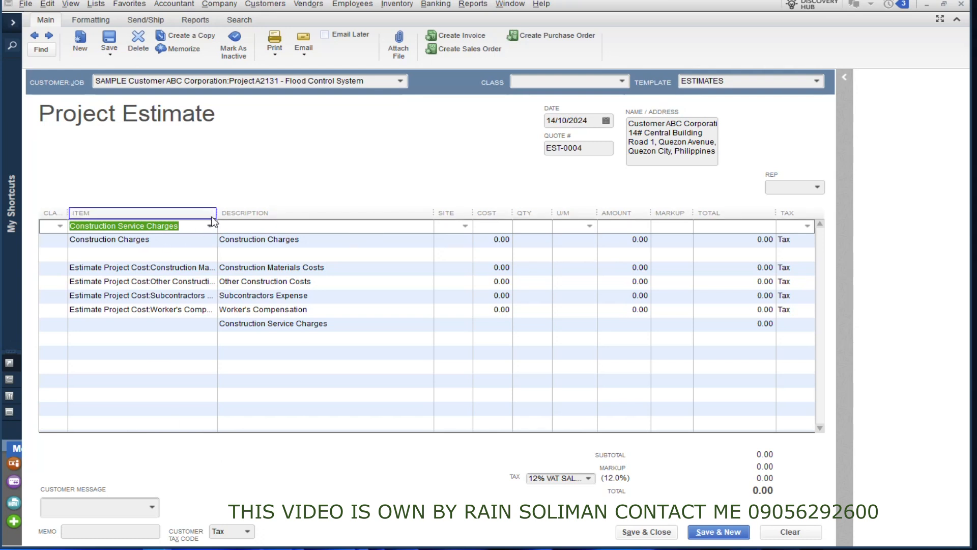
Review the group's cost lines down to the Construction Service Charges total, all at 0.00.
click(149, 241)
click(334, 236)
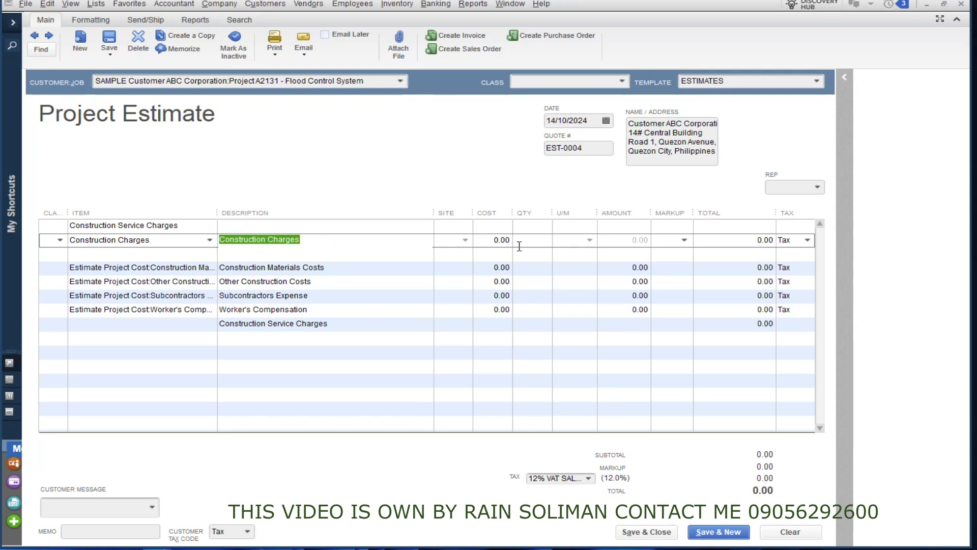
click(363, 270)
click(340, 283)
click(336, 297)
click(334, 311)
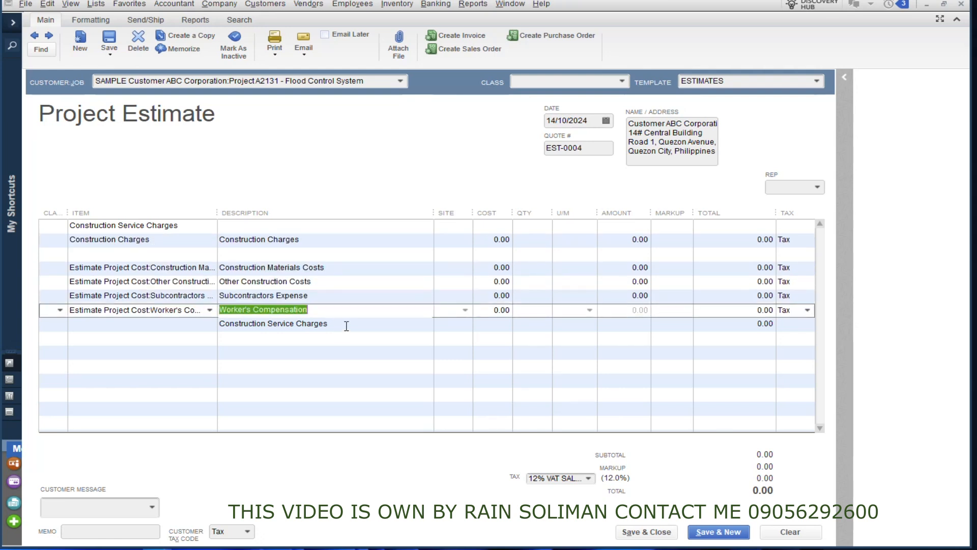
click(346, 326)
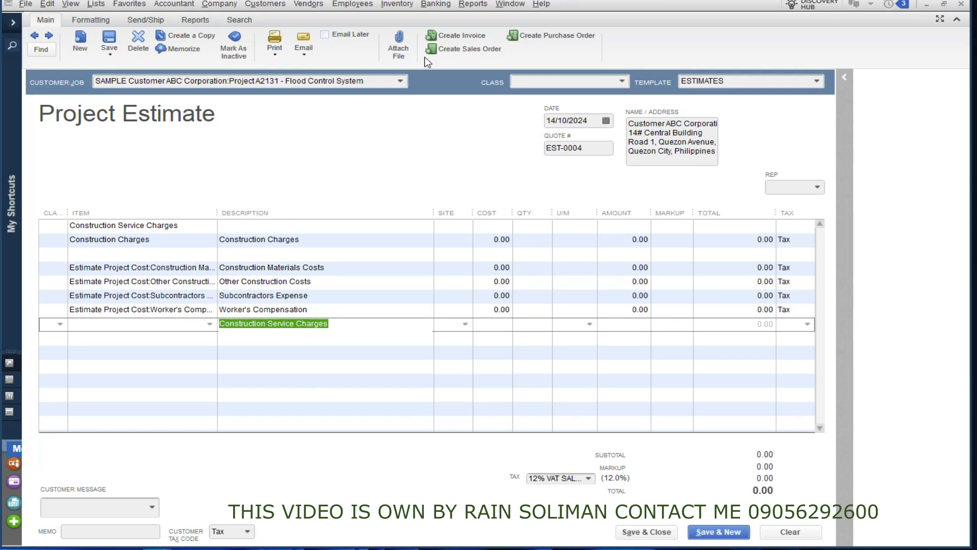
click(472, 5)
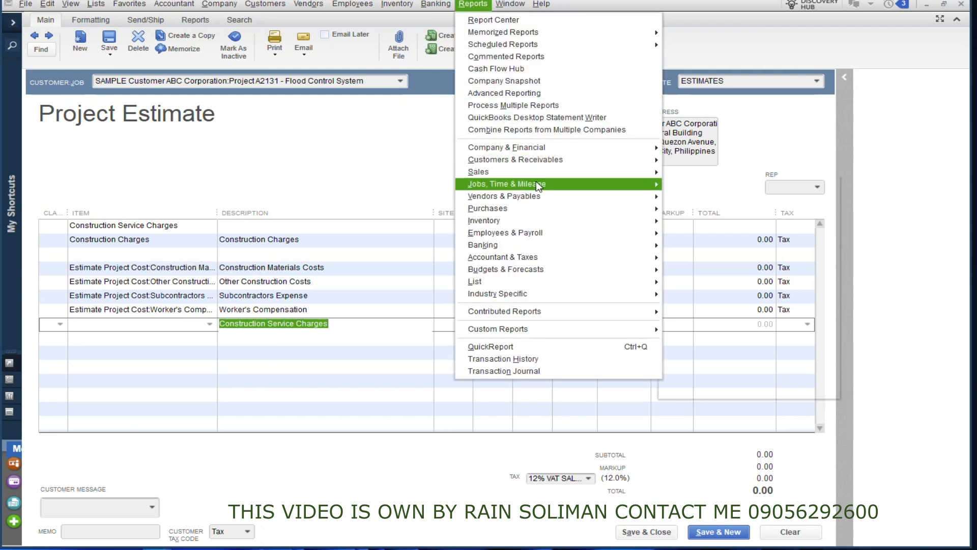
mouse_move(538, 186)
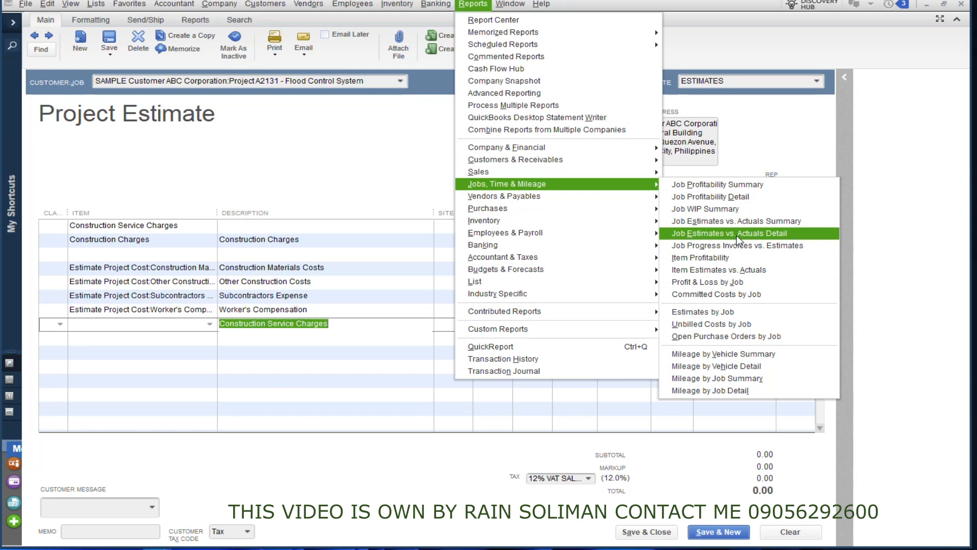
Enter a 2,500,000.00 Construction Charges total, adding 300,000.00 VAT for a 2,800,000.00 estimate.
click(356, 367)
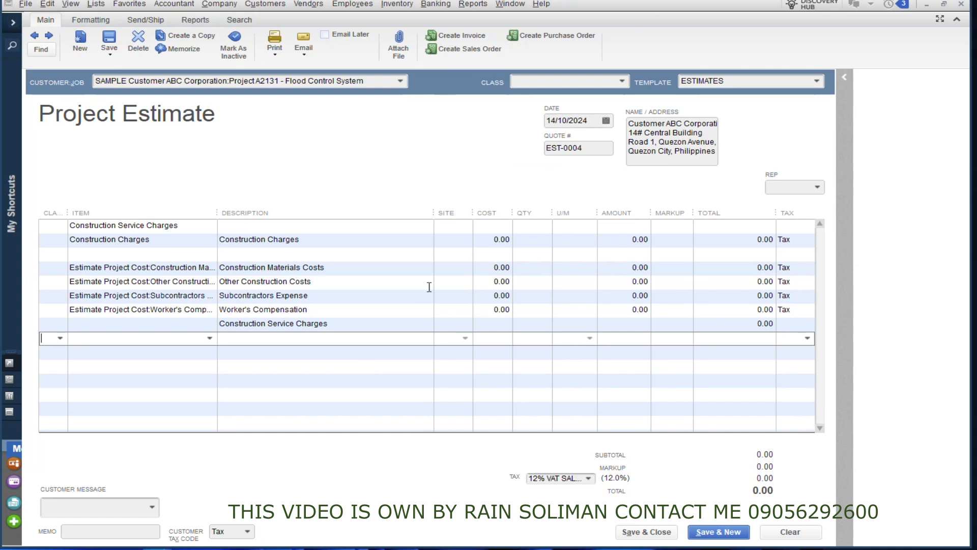
click(486, 266)
drag(436, 212, 377, 212)
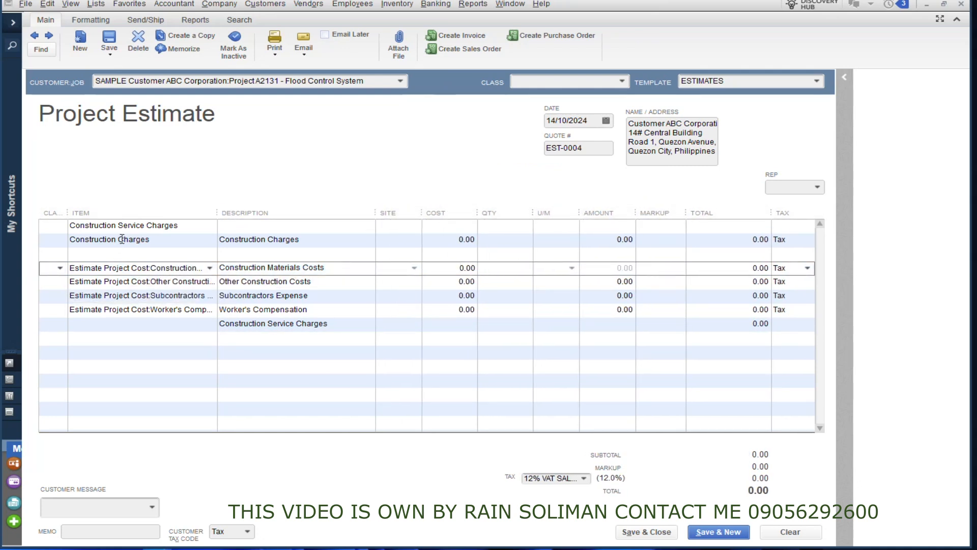
click(165, 241)
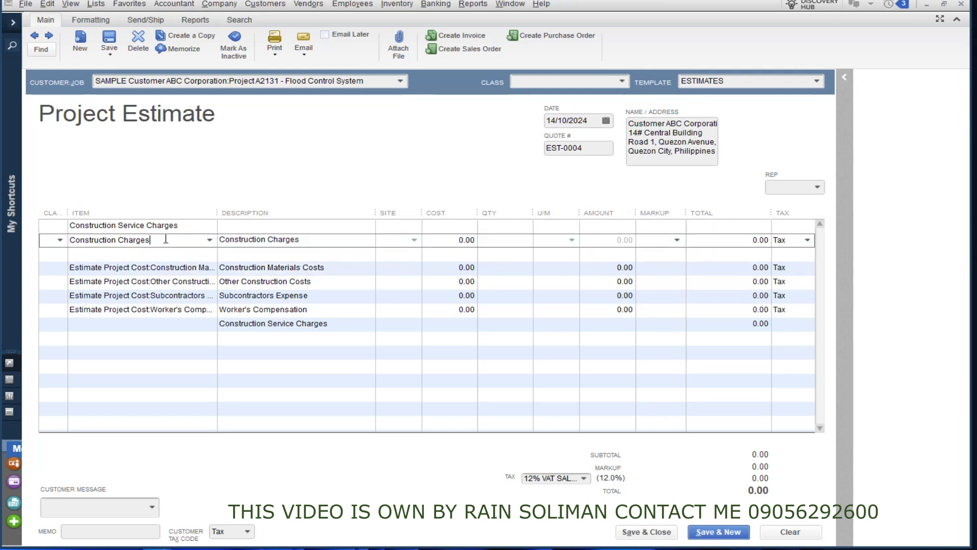
click(197, 226)
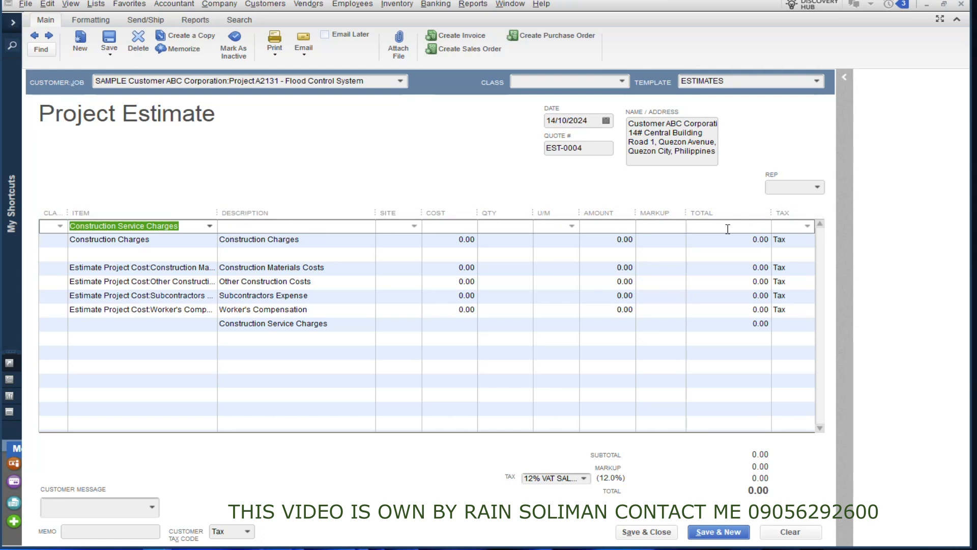
click(760, 239)
text(2500000)
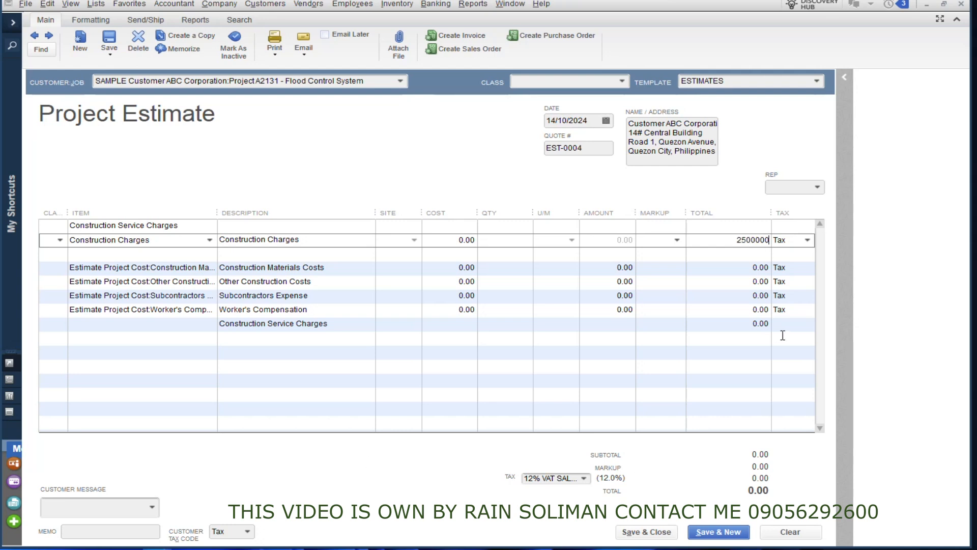
click(737, 359)
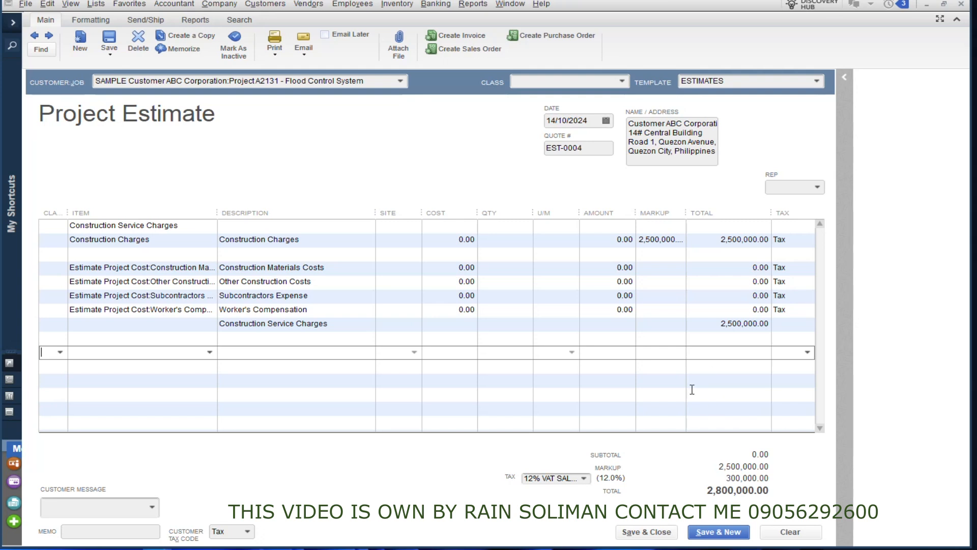
click(445, 270)
click(717, 239)
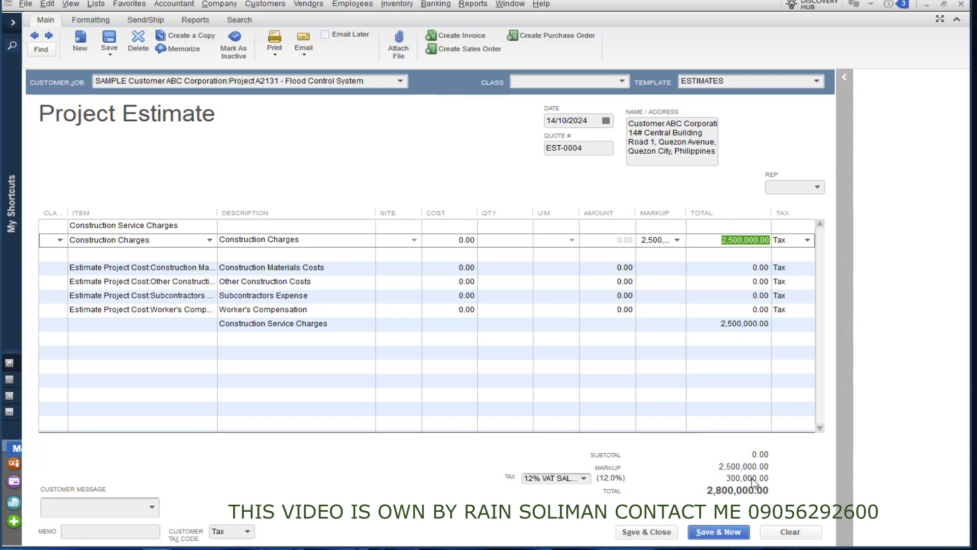
click(716, 353)
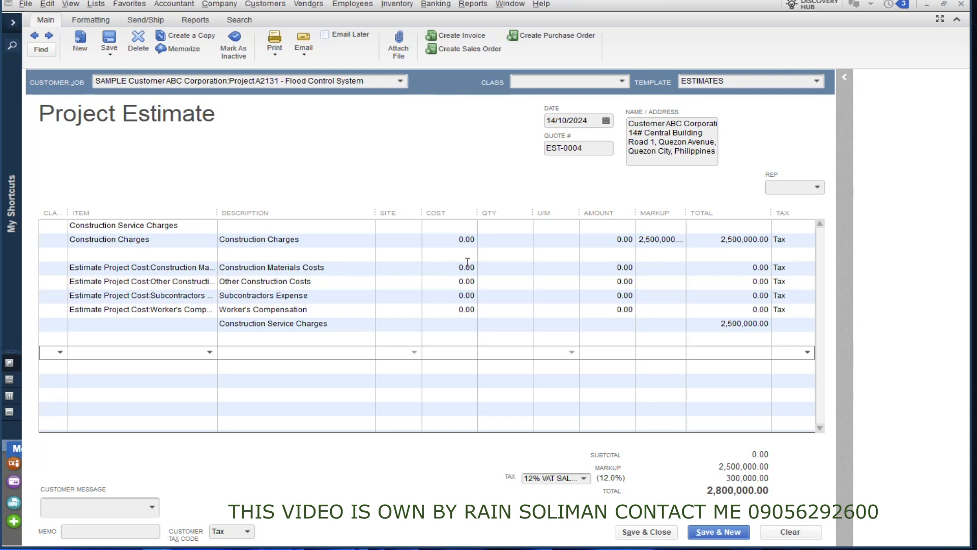
Enter costs of 1,500,000, 250,000, 50,000 and 60,000 for materials, other construction, subcontractors and Worker's Compensation.
click(450, 268)
text(1500000)
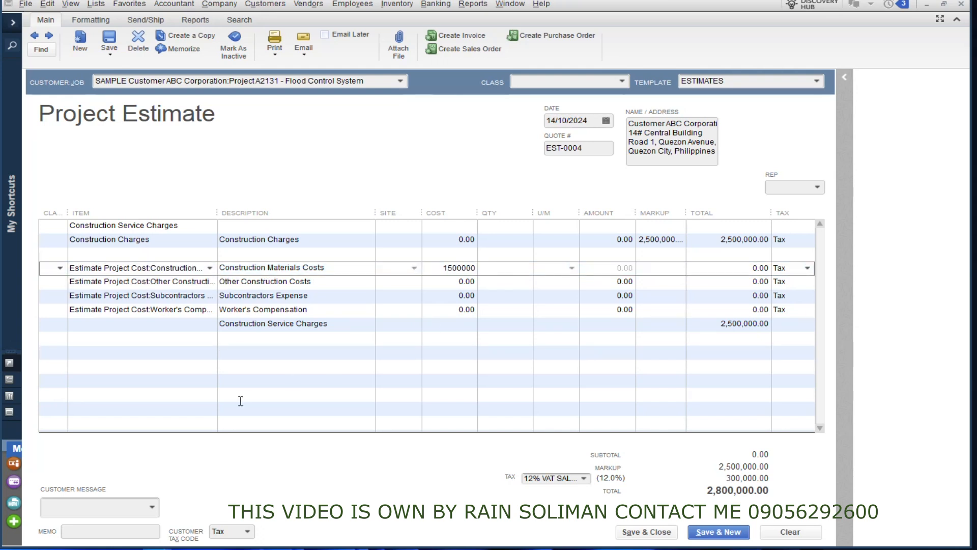
click(436, 322)
click(440, 283)
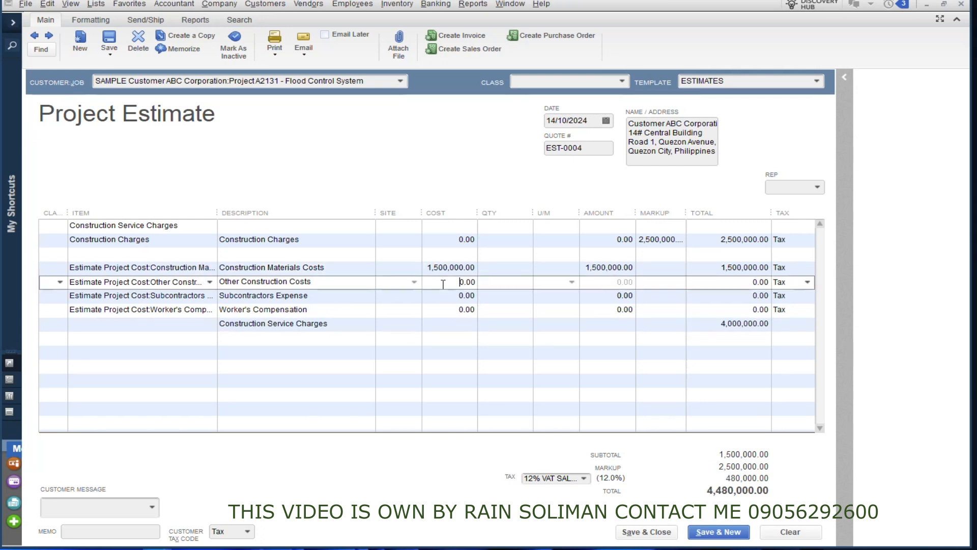
text(250,000)
right_click(449, 310)
click(451, 306)
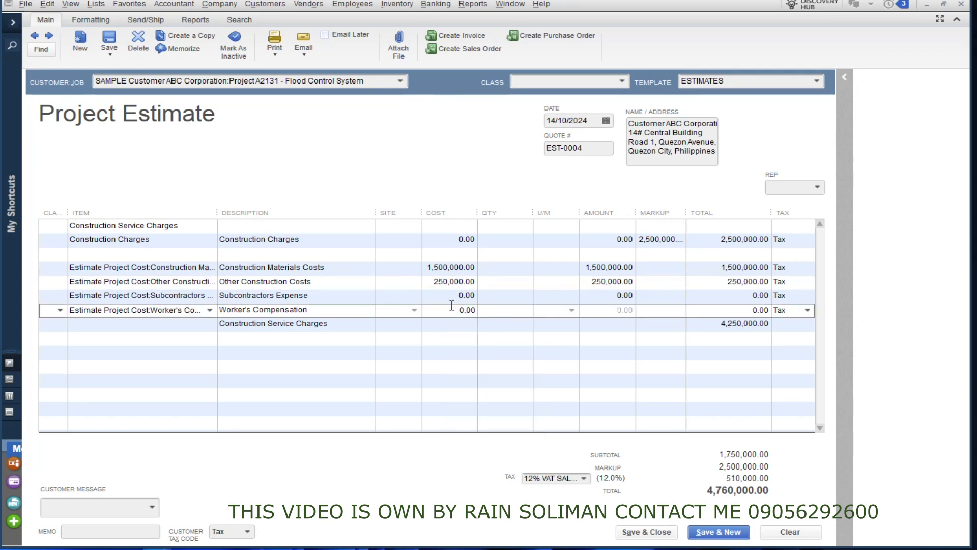
click(447, 296)
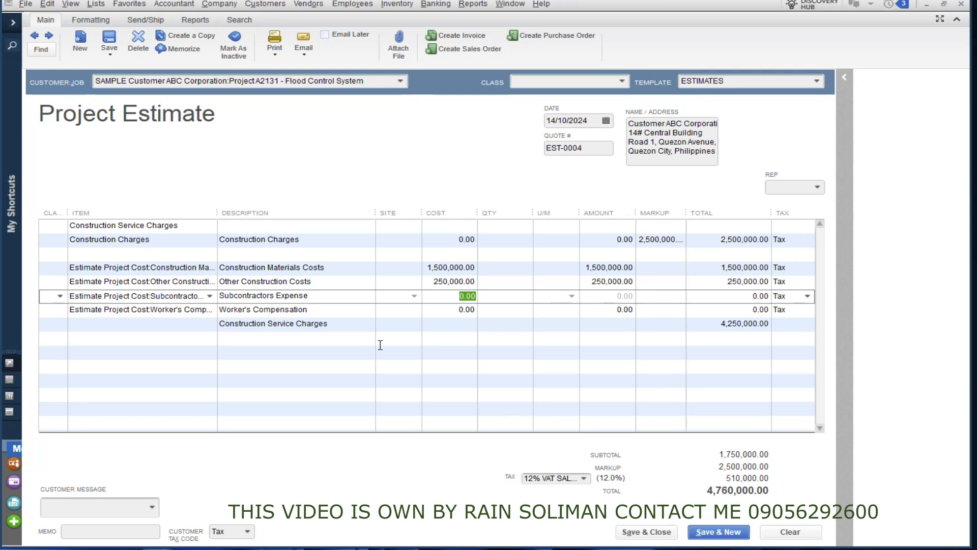
text(3)
key(BackSpace)
text(50,000)
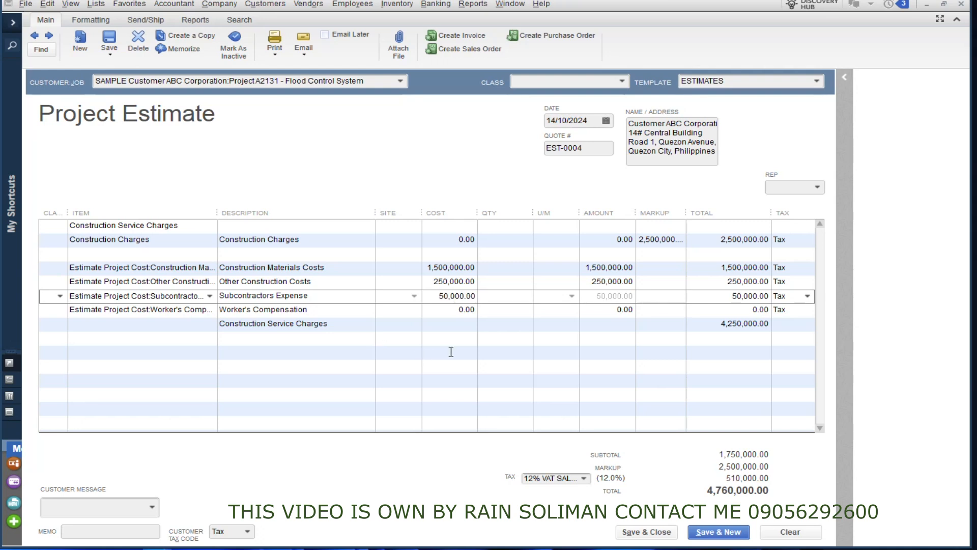
click(448, 351)
click(451, 310)
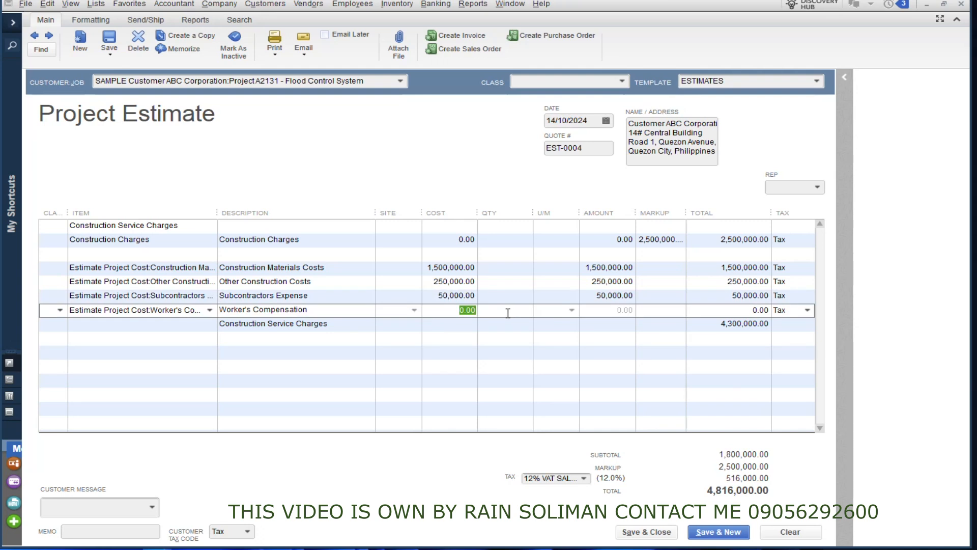
text(600)
click(437, 354)
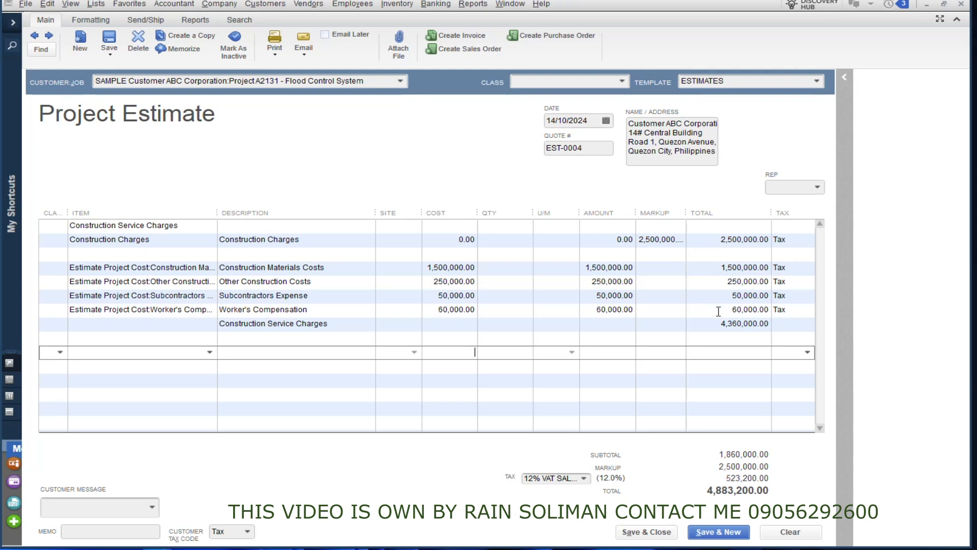
Clear the four cost lines' totals so negative markups offset the costs.
click(718, 268)
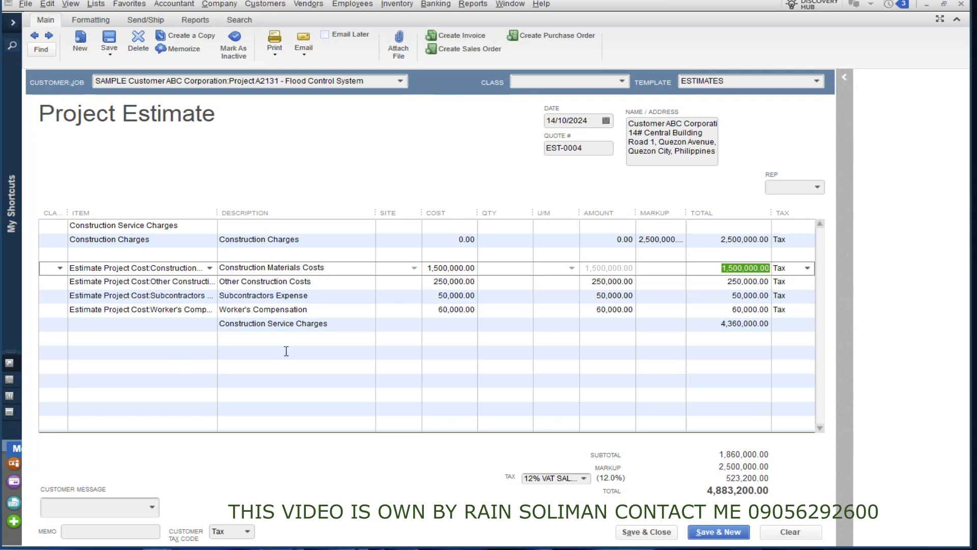
key(Delete)
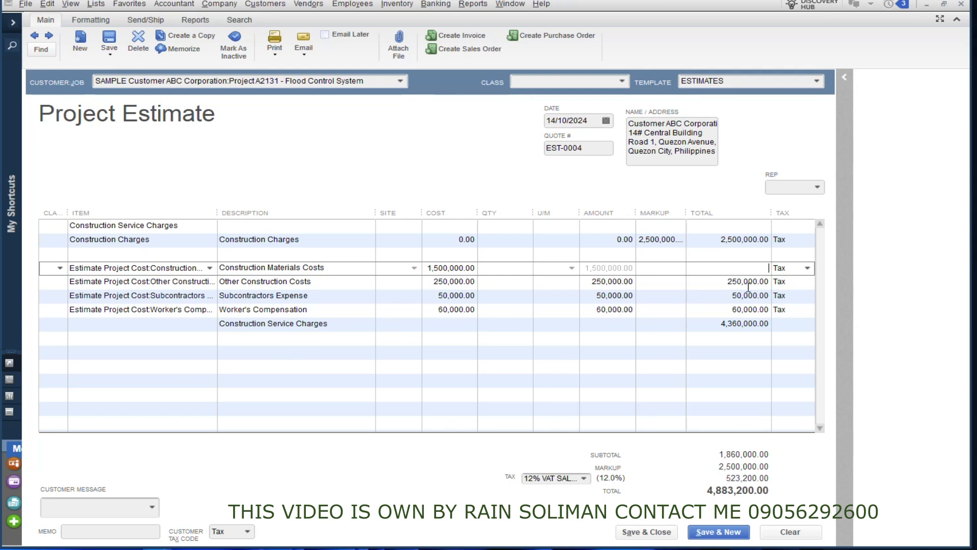
click(725, 281)
key(Delete)
click(702, 299)
key(Delete)
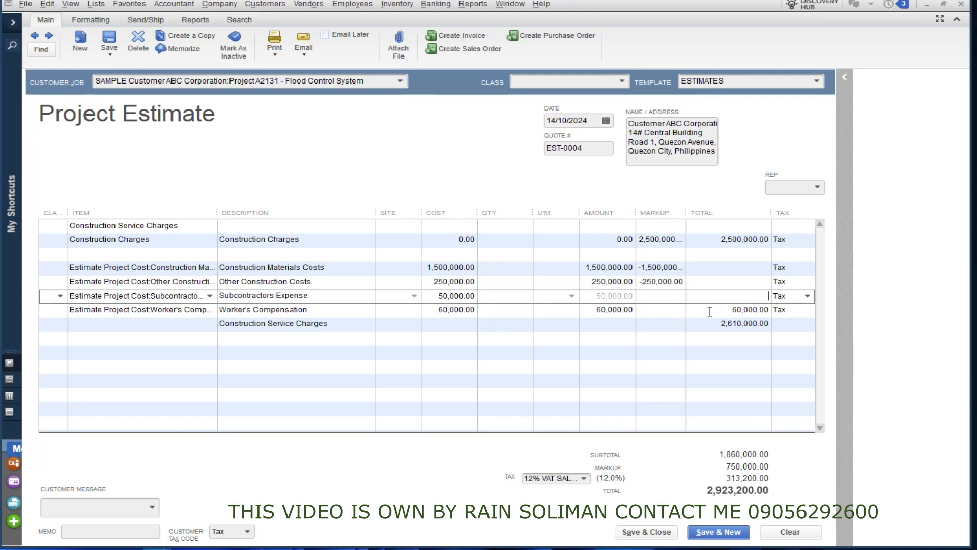
click(710, 310)
key(Delete)
click(705, 356)
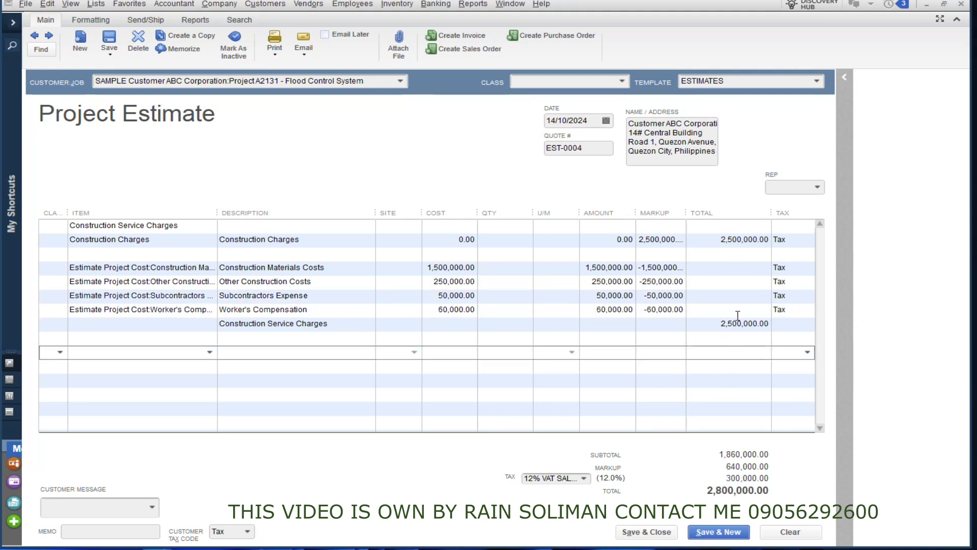
Save estimate EST-0004, still totalling 2,800,000.00.
click(434, 271)
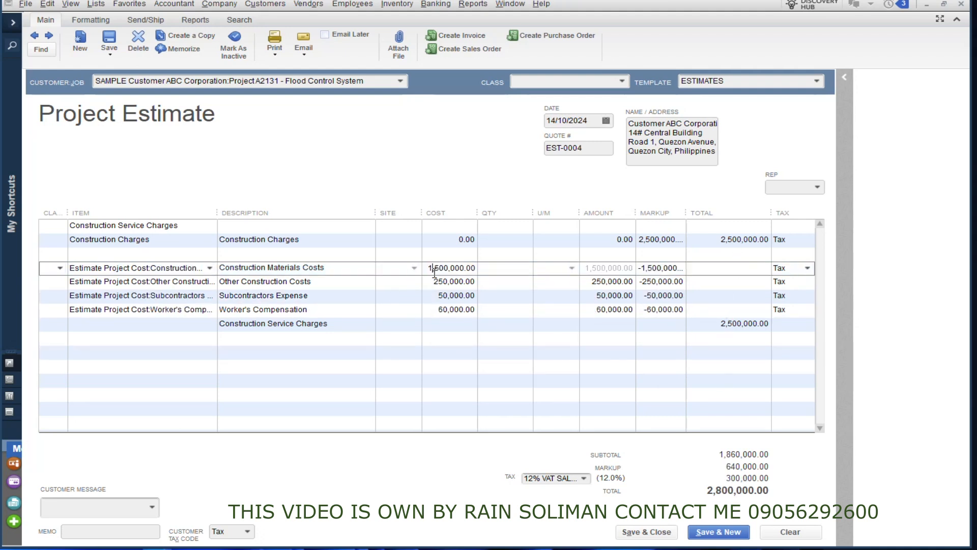
drag(375, 215, 347, 215)
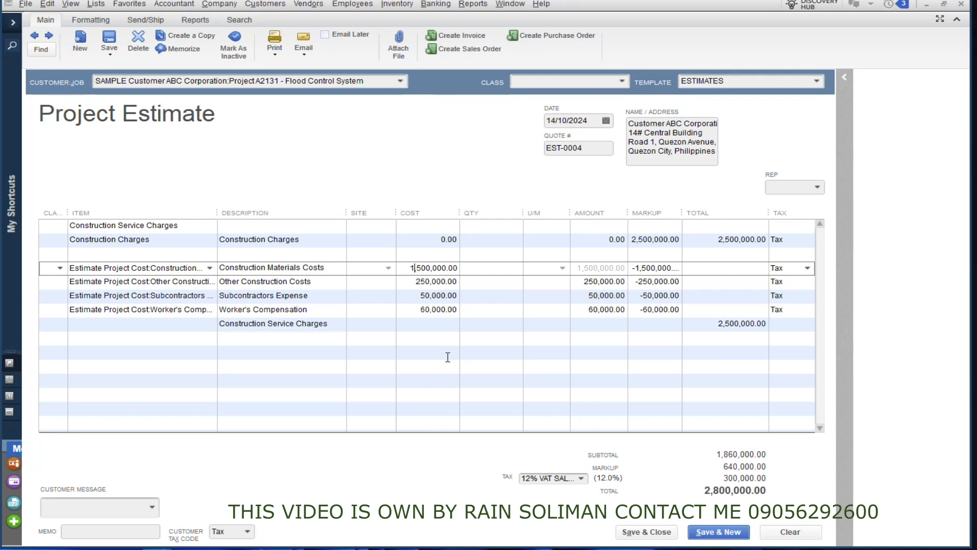
click(442, 337)
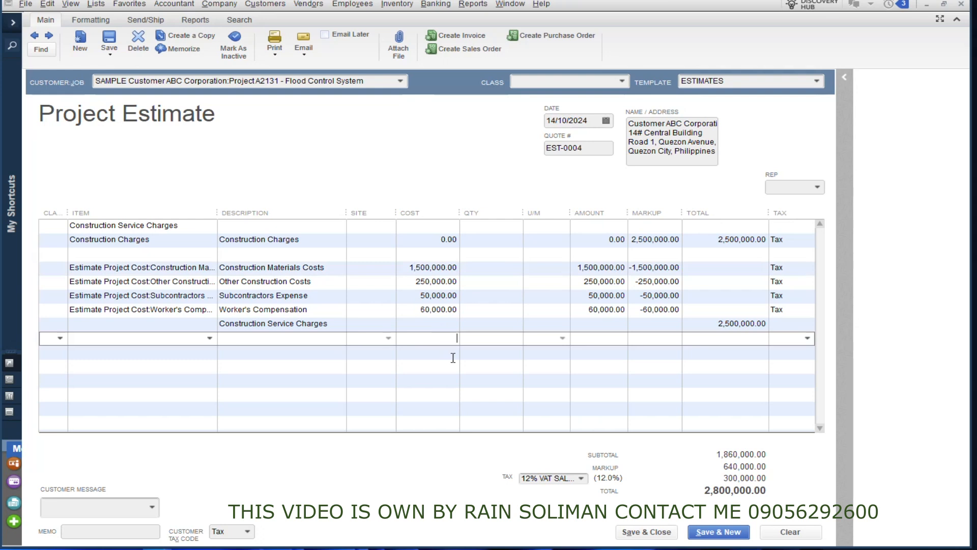
click(338, 368)
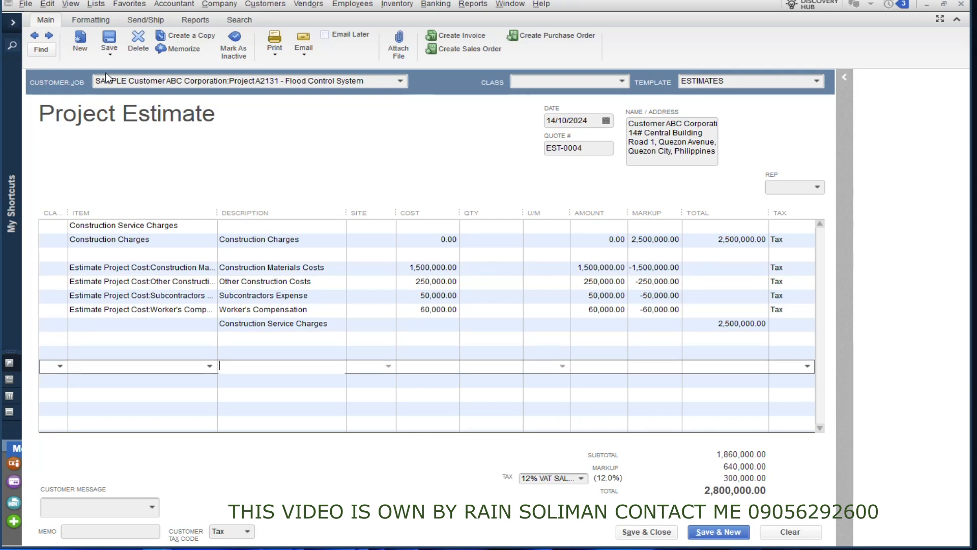
click(110, 38)
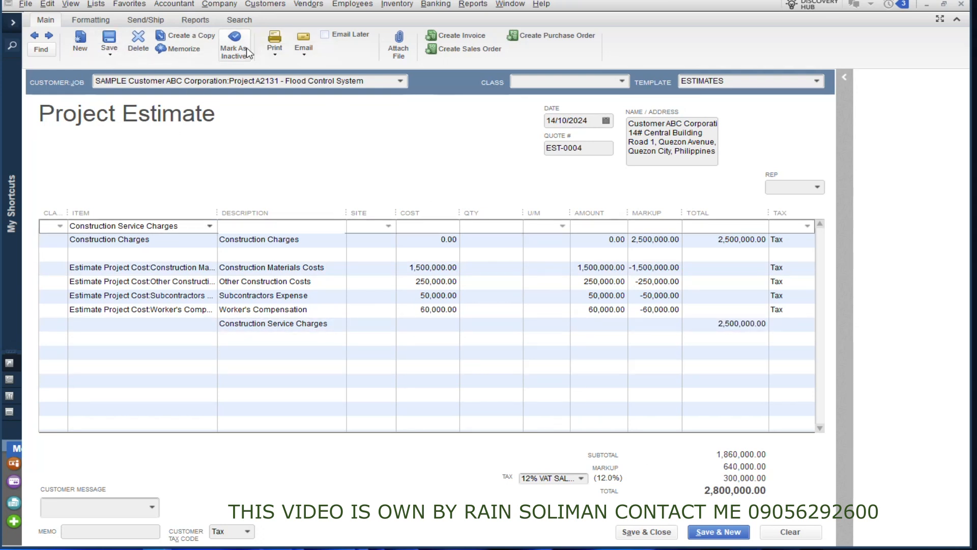
click(279, 57)
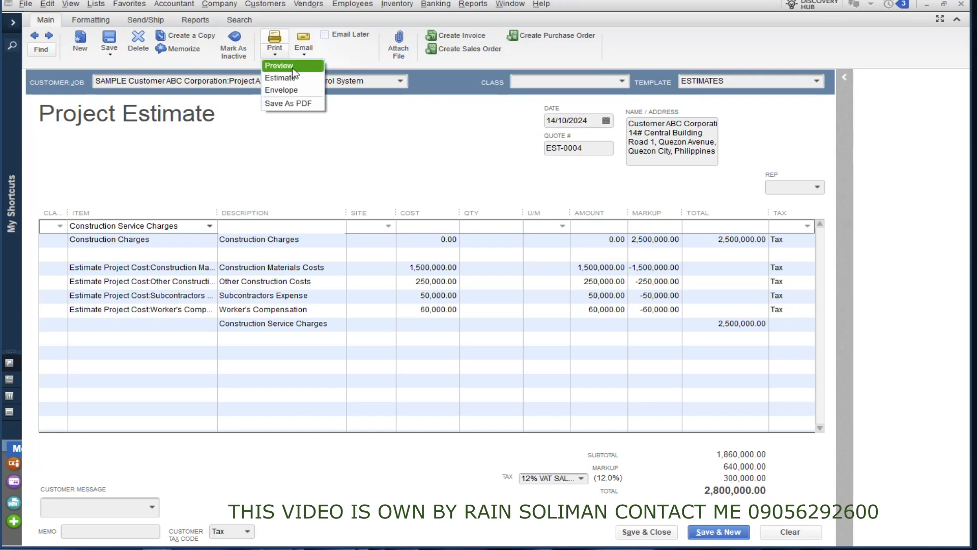
Preview the printed estimate showing 2,500,000.00 service charges plus 12% VAT, then close the preview.
click(294, 79)
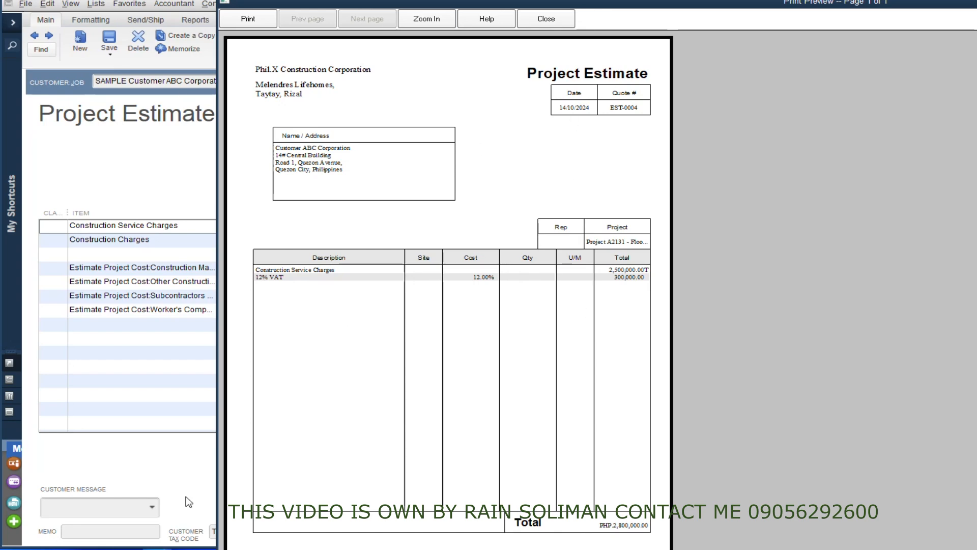
drag(507, 2, 440, 8)
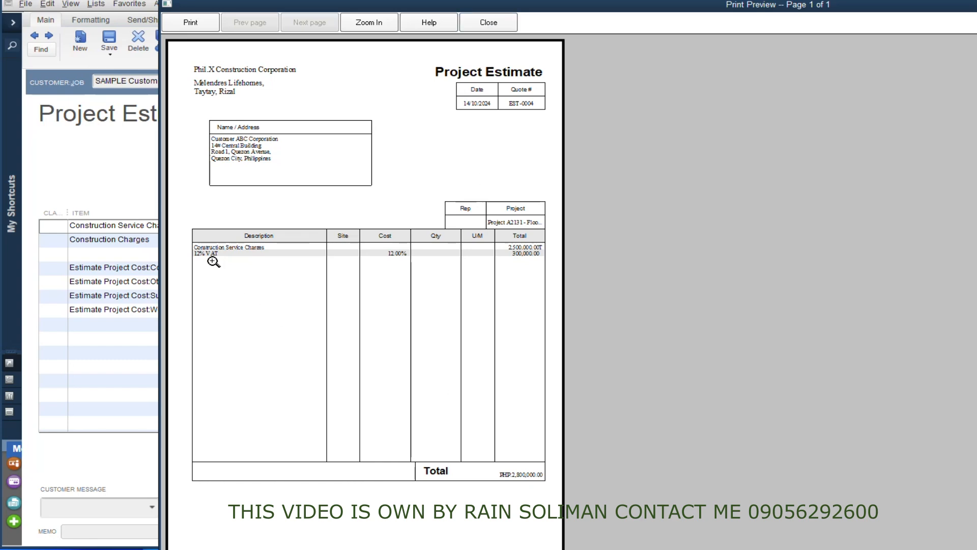
drag(446, 7, 417, 5)
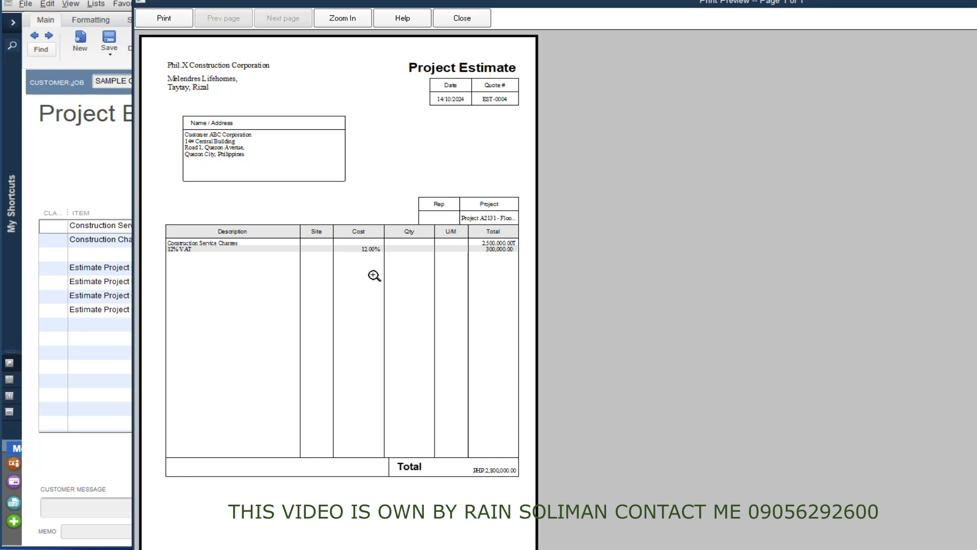
drag(375, 2, 298, 23)
click(372, 50)
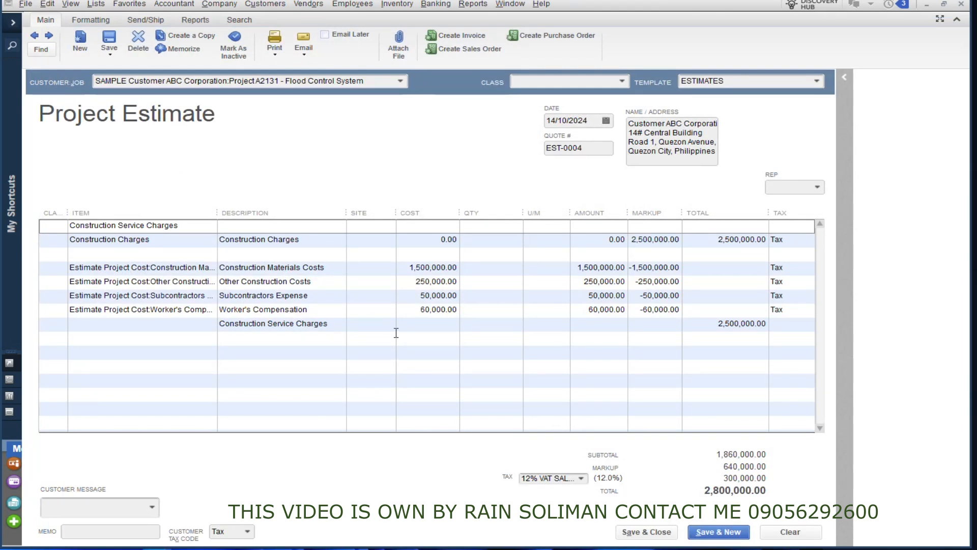
Replace the Construction Charges description with 'Detailed of Projected'.
drag(347, 212, 414, 208)
click(301, 342)
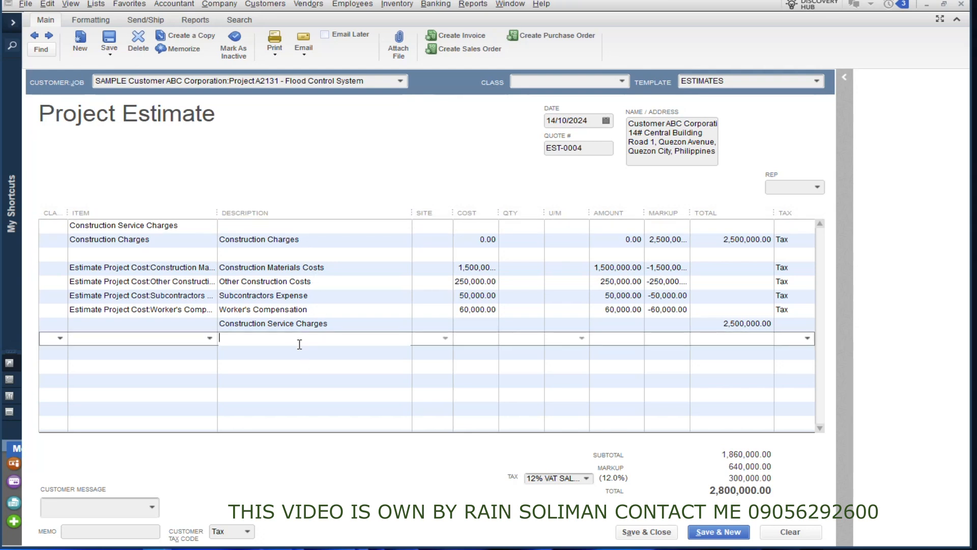
click(304, 352)
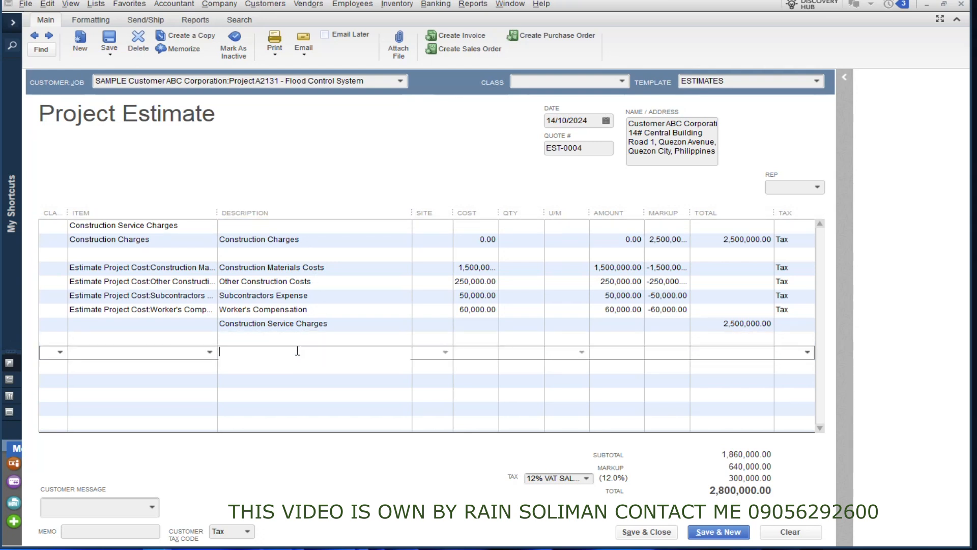
click(317, 240)
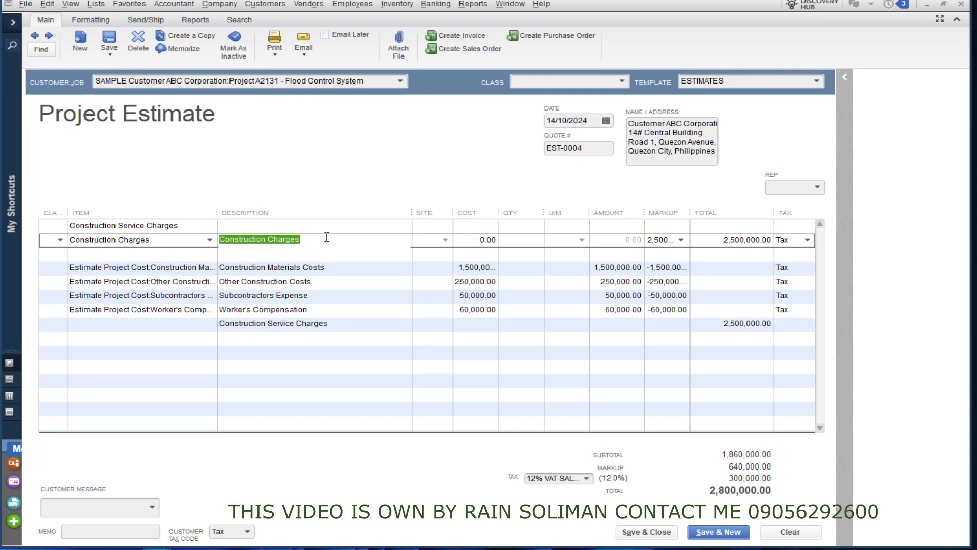
text(Detai)
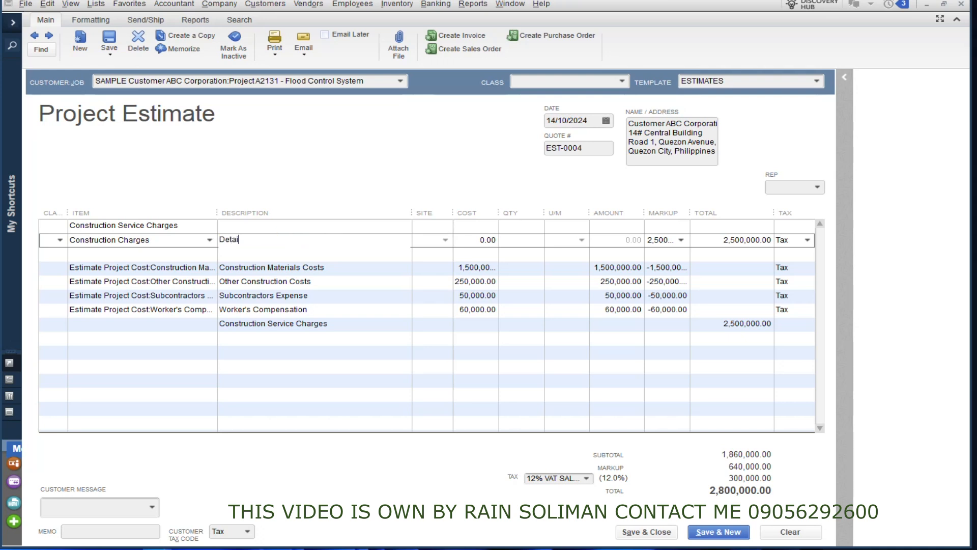
text(led of Projected)
Copy 'Detailed of Projected' into four blank description lines below it.
drag(317, 243, 219, 240)
key(ctrl+c)
click(252, 337)
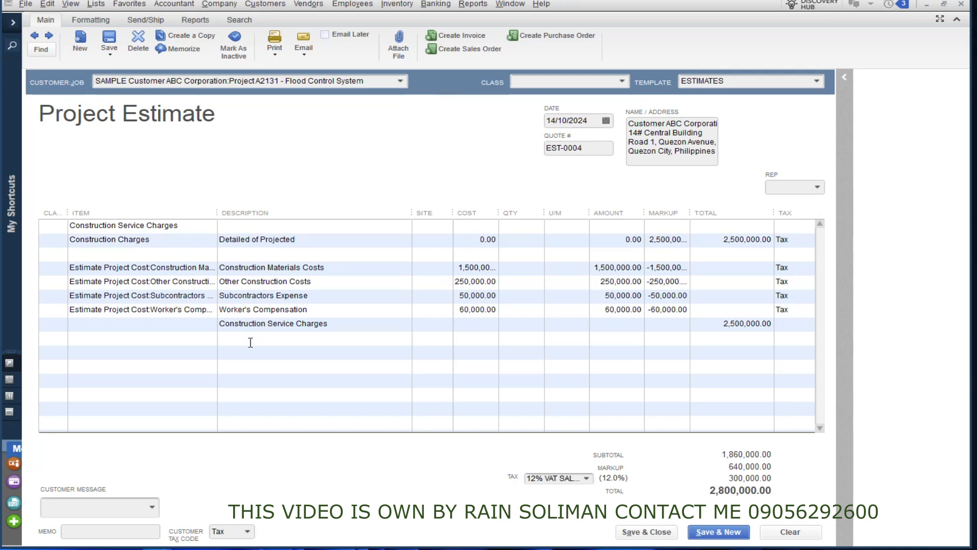
key(ctrl+v)
click(257, 351)
key(ctrl+v)
click(257, 373)
key(ctrl+v)
click(259, 382)
key(ctrl+v)
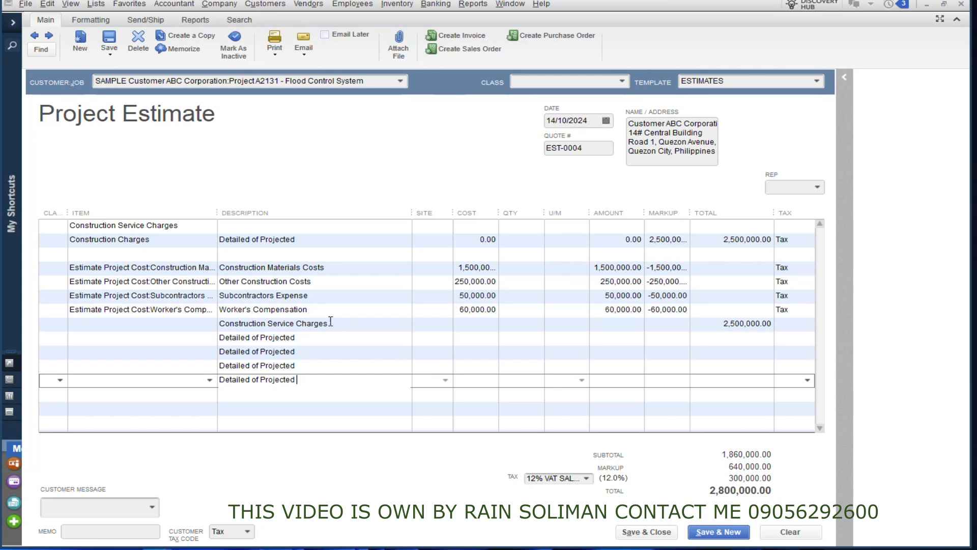
click(304, 396)
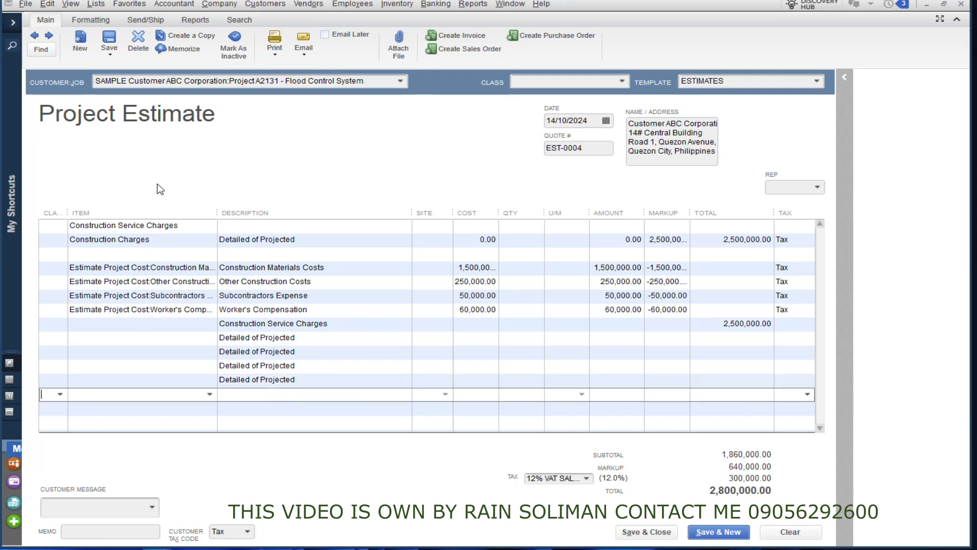
Save estimate EST-0004's changes and decline adding a change order, keeping the 2,800,000.00 total.
click(110, 45)
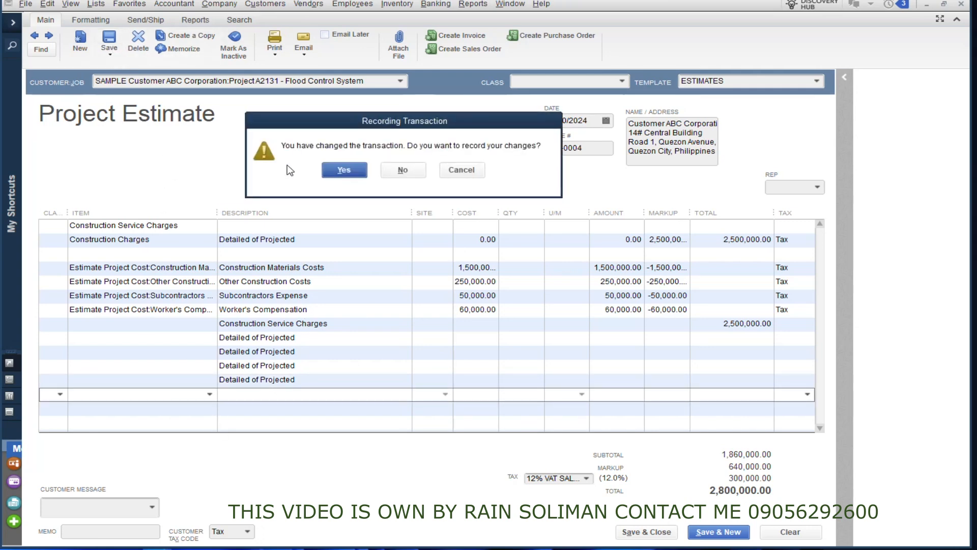
click(363, 167)
drag(77, 79, 427, 93)
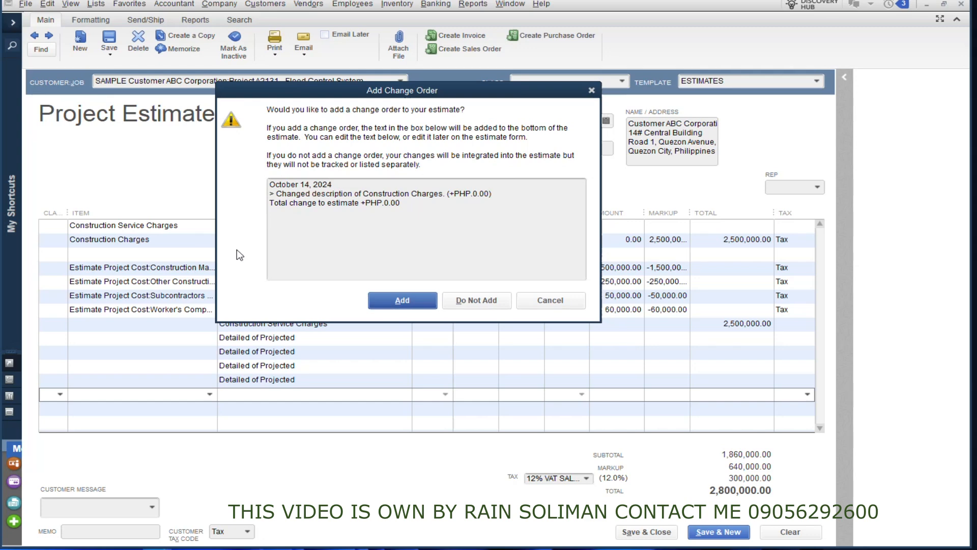
click(476, 300)
click(319, 339)
click(306, 354)
click(320, 366)
click(319, 382)
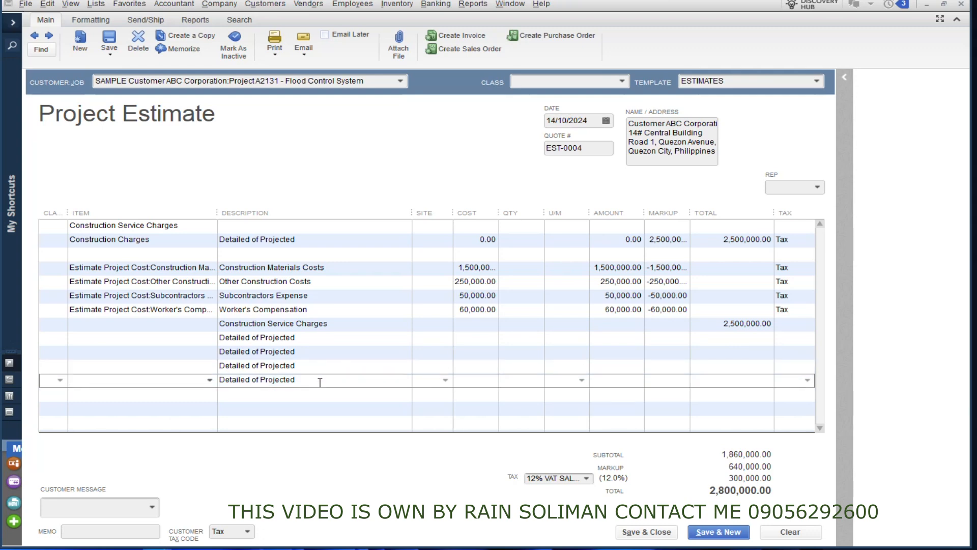
click(275, 54)
click(281, 68)
drag(33, 1, 378, 7)
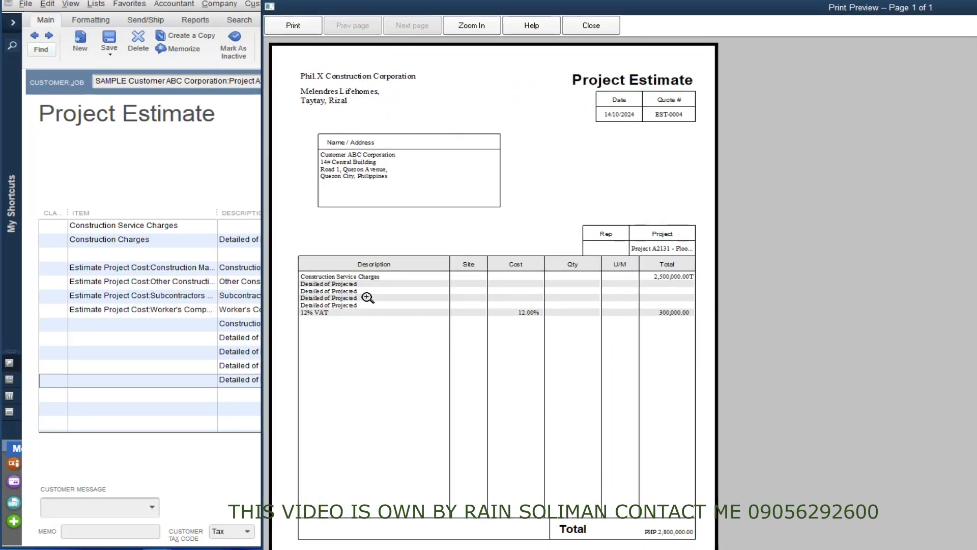
click(339, 285)
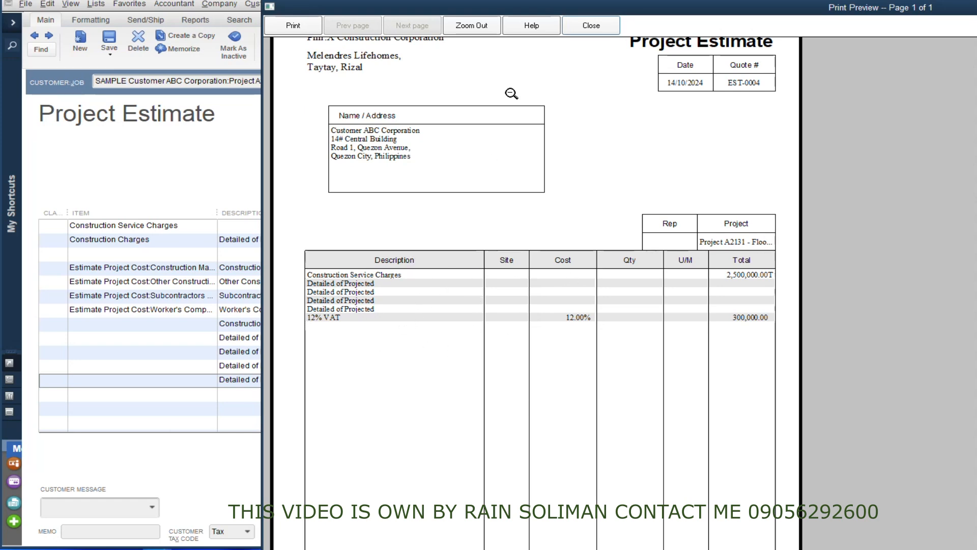
click(591, 25)
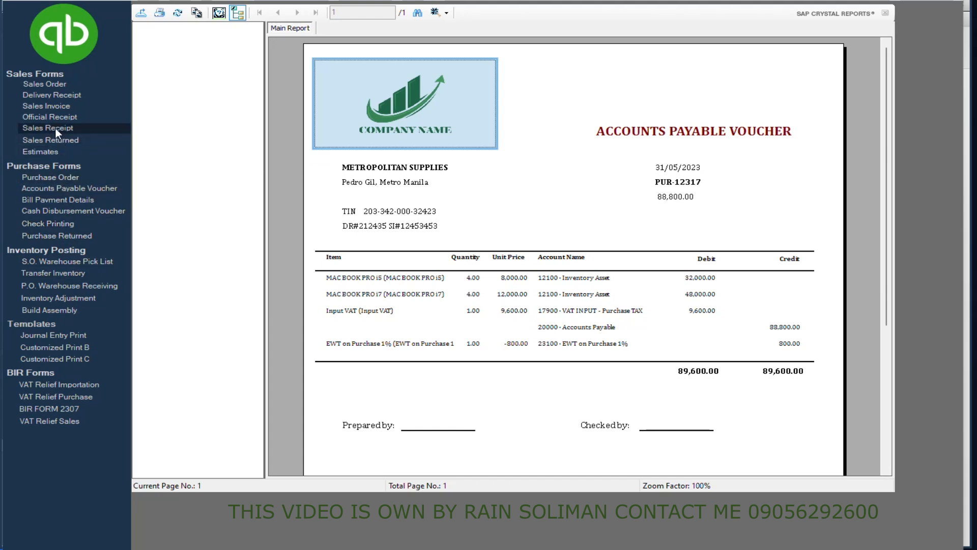
click(44, 154)
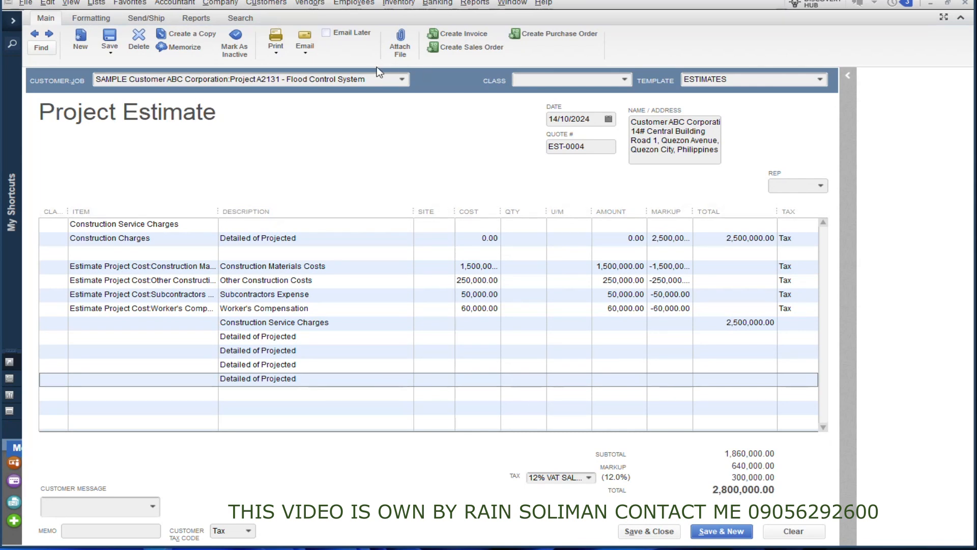
Create an invoice from the estimate for selected items at different percentages of each item.
click(473, 34)
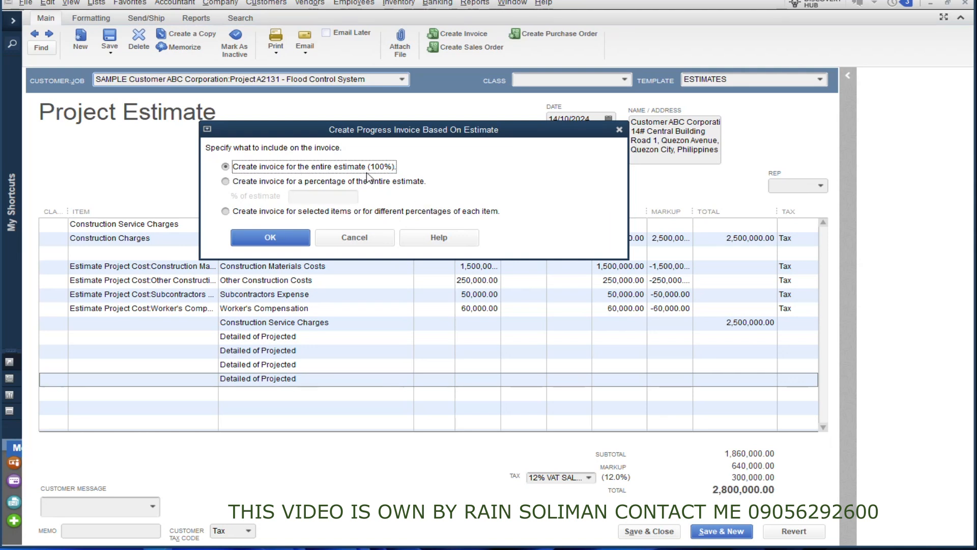
click(251, 186)
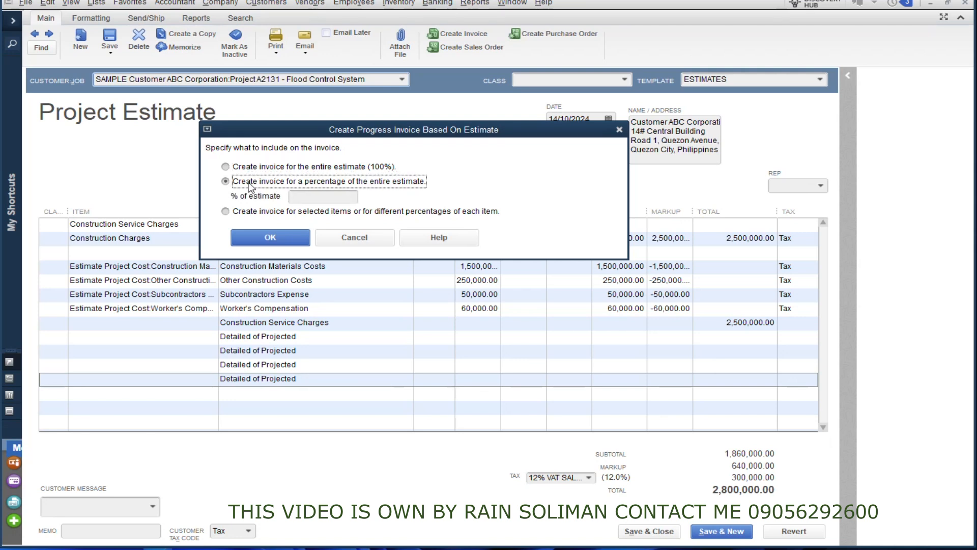
click(356, 196)
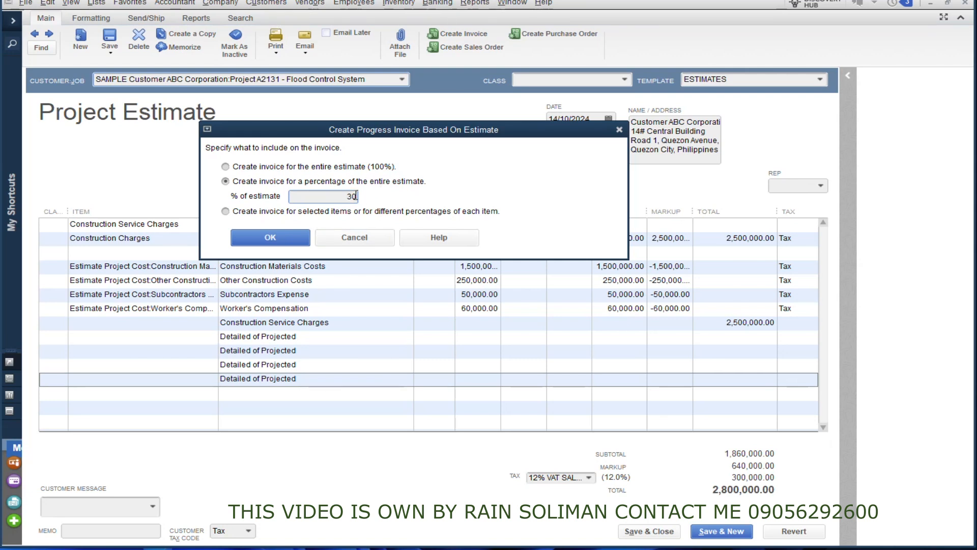
click(238, 213)
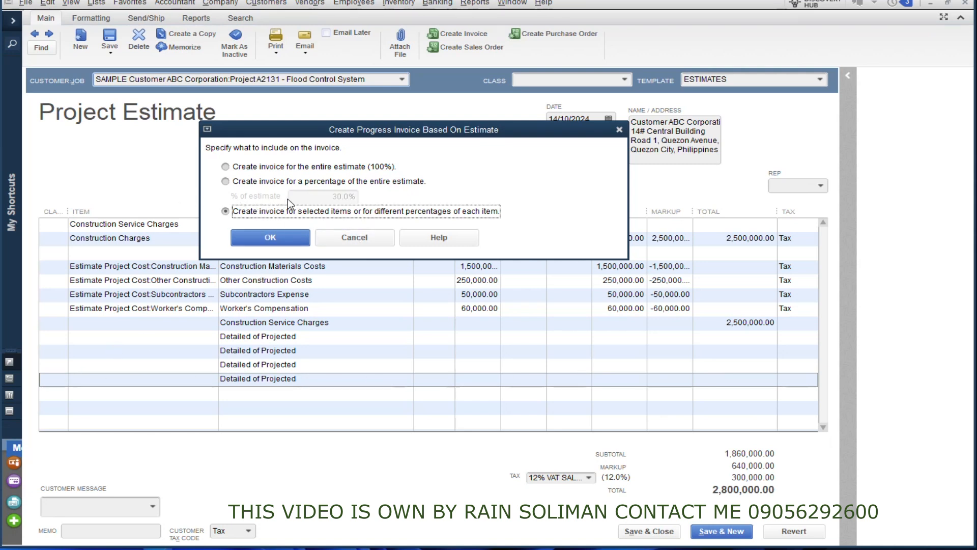
click(270, 238)
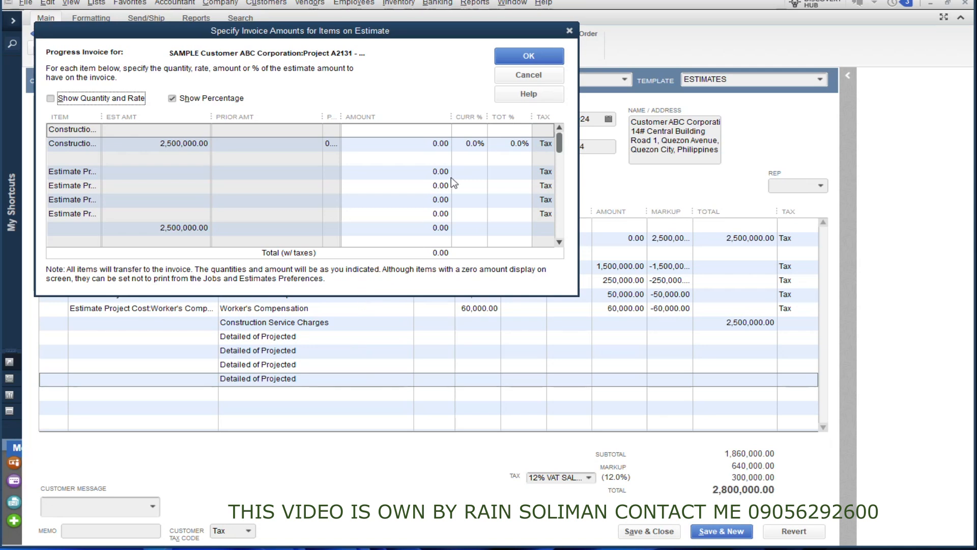
Set Construction Charges to 30% in the per-item amounts, then close the dialog without invoicing.
click(465, 146)
text(30)
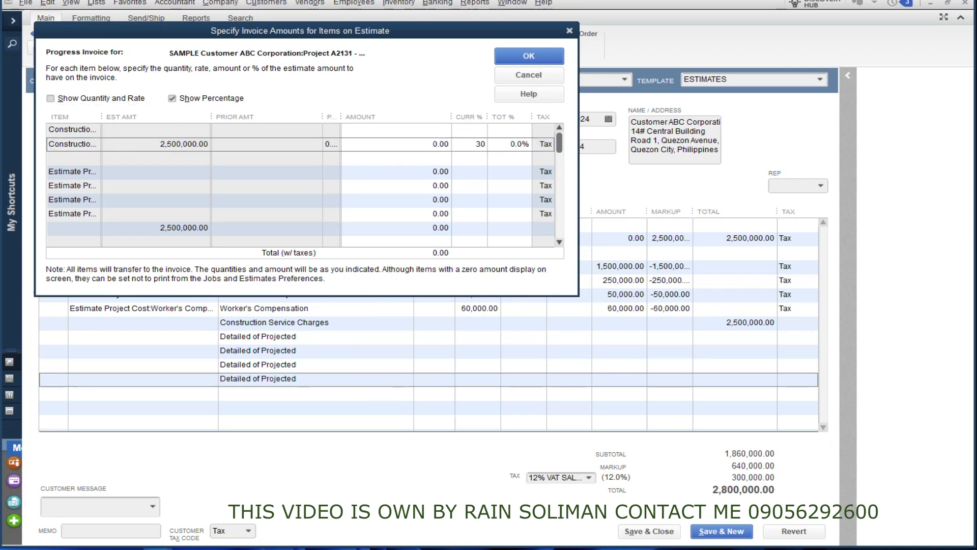
click(484, 173)
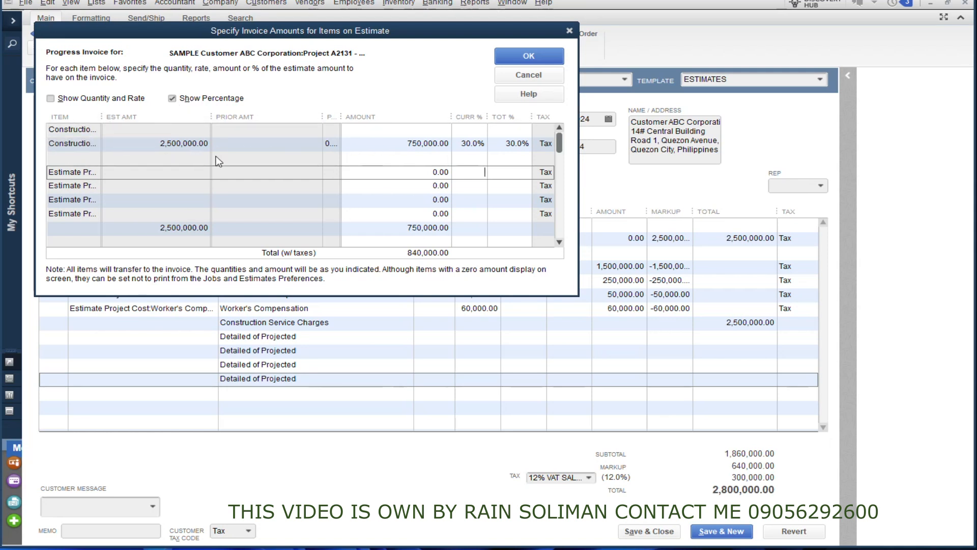
scroll(319, 217, down, 1)
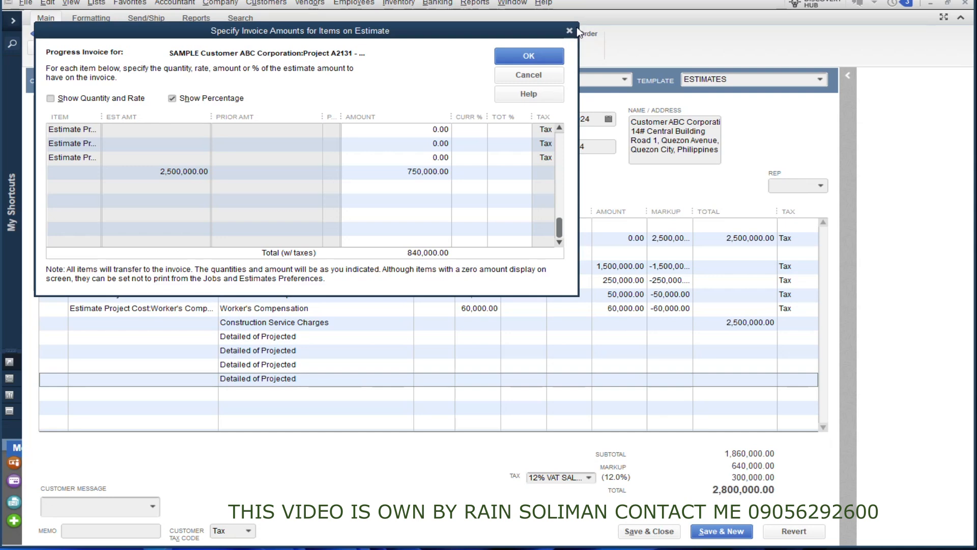
scroll(515, 202, up, 3)
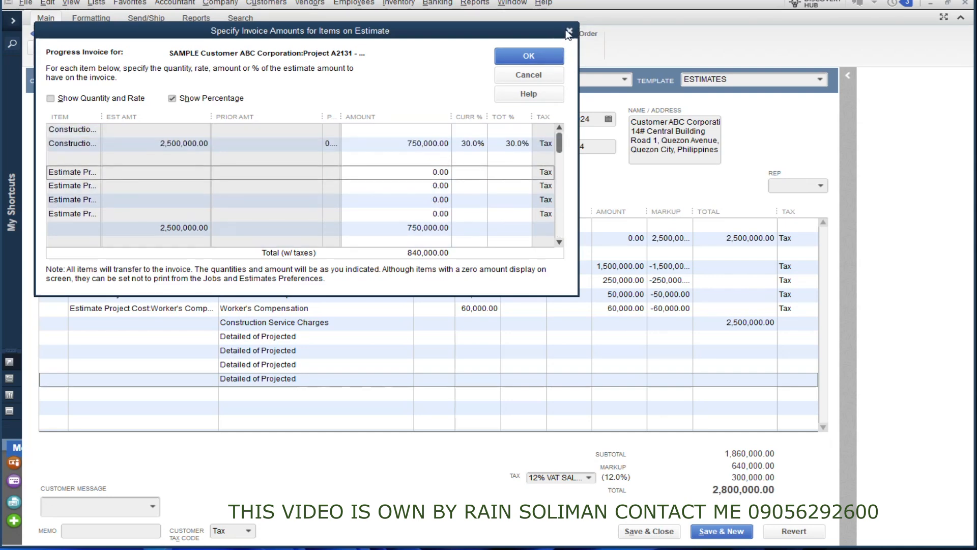
click(568, 32)
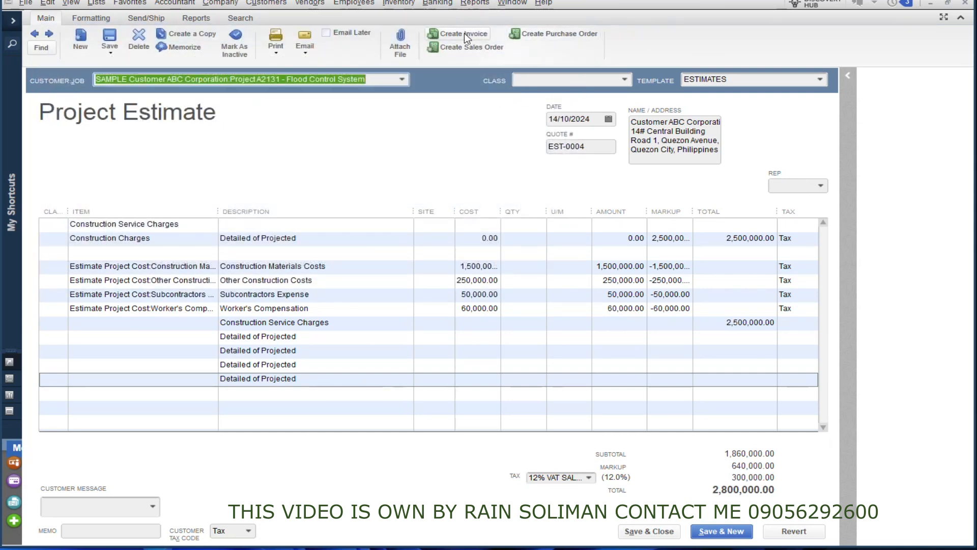
Invoice 30% of the entire estimate: 750,000.00 plus 90,000.00 VAT, totalling 840,000.00.
click(462, 34)
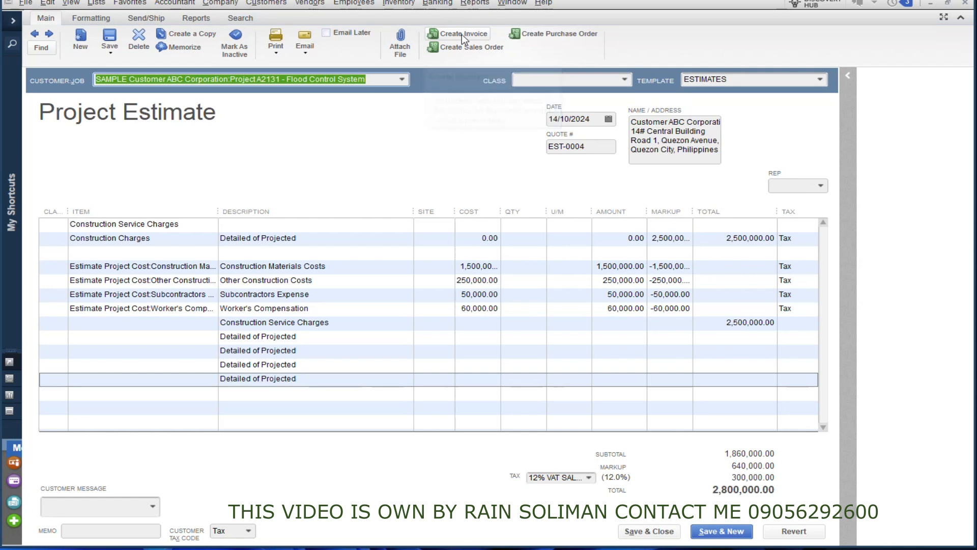
click(243, 179)
click(317, 194)
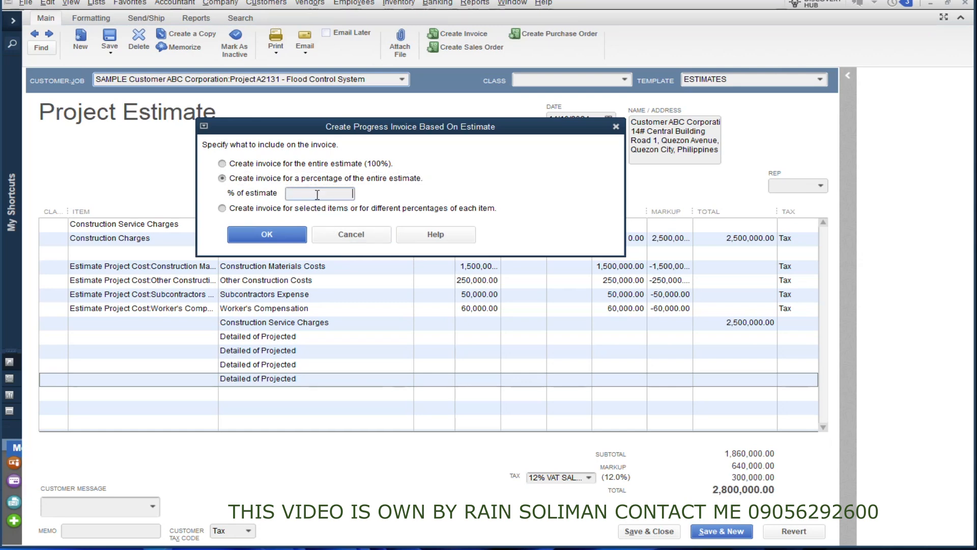
text(30)
click(276, 238)
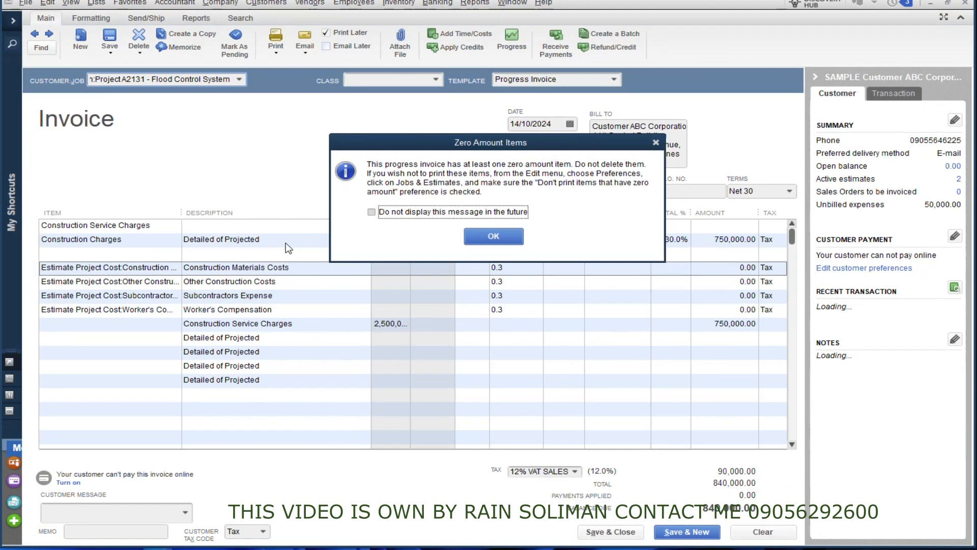
click(497, 233)
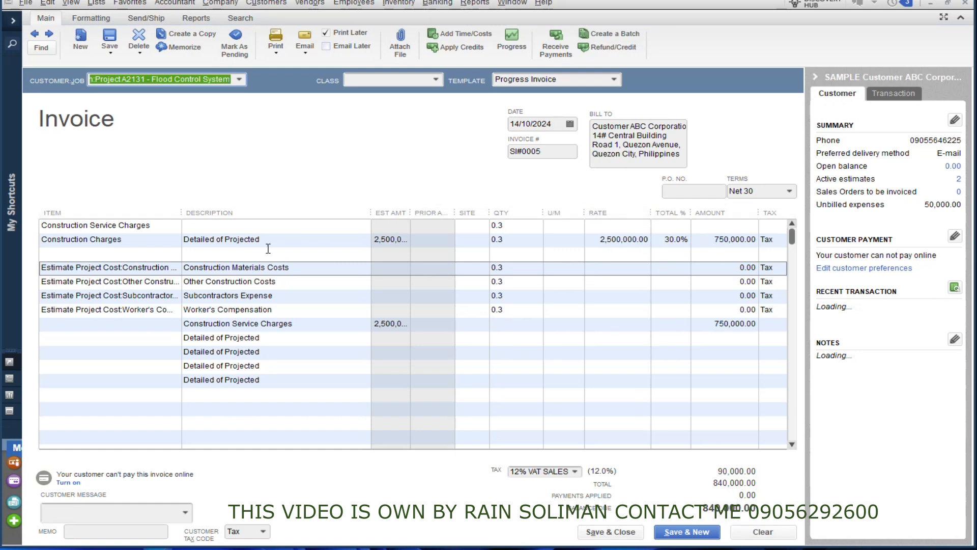
drag(371, 212, 403, 212)
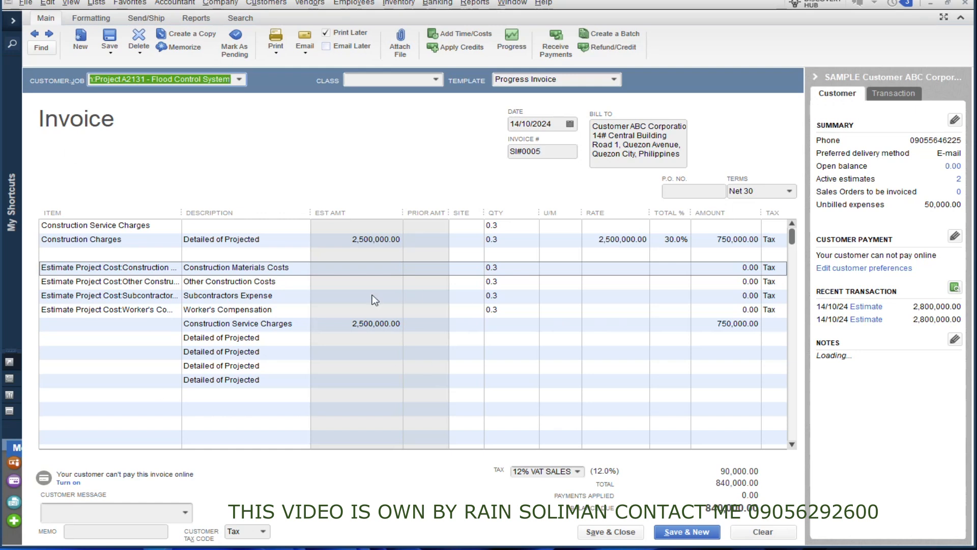
Save progress invoice SI#0005 and open its print preview.
click(275, 41)
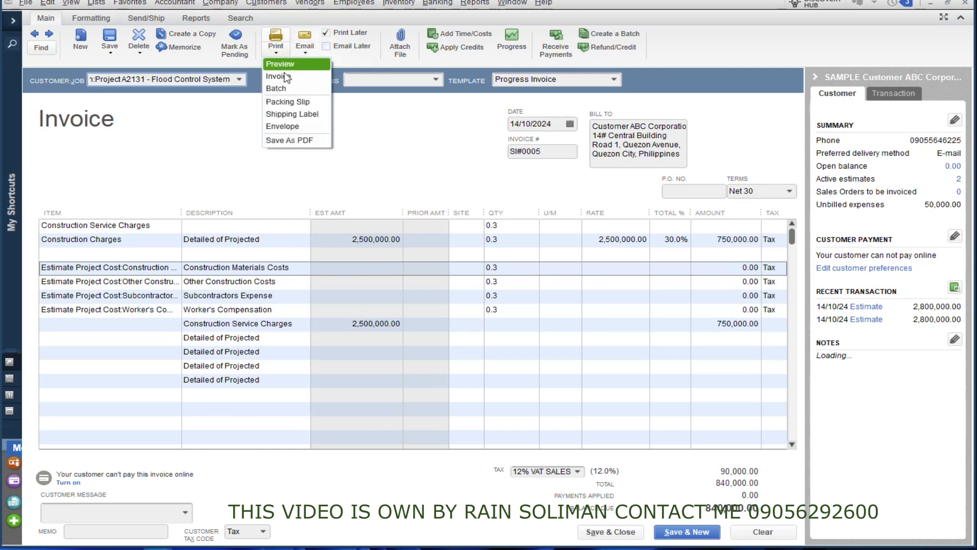
click(107, 38)
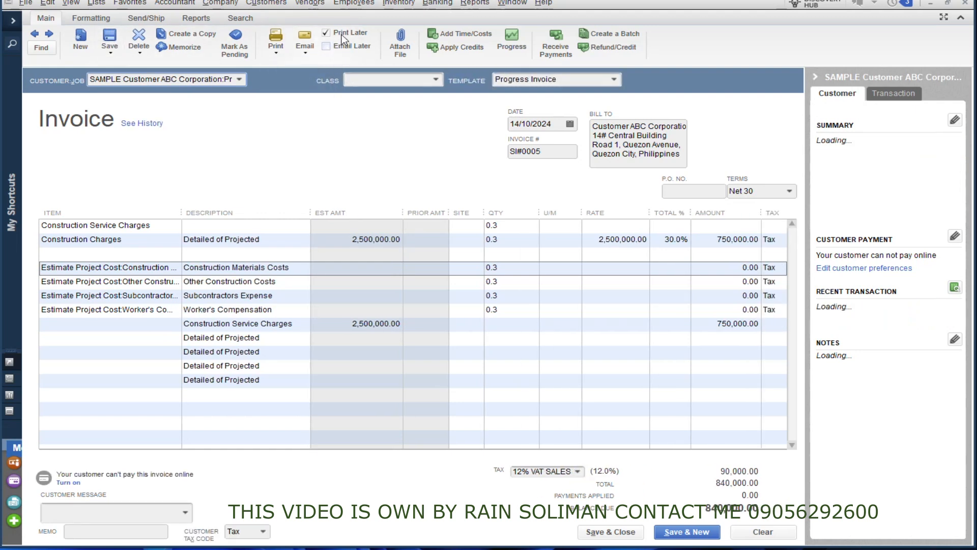
click(279, 51)
click(281, 64)
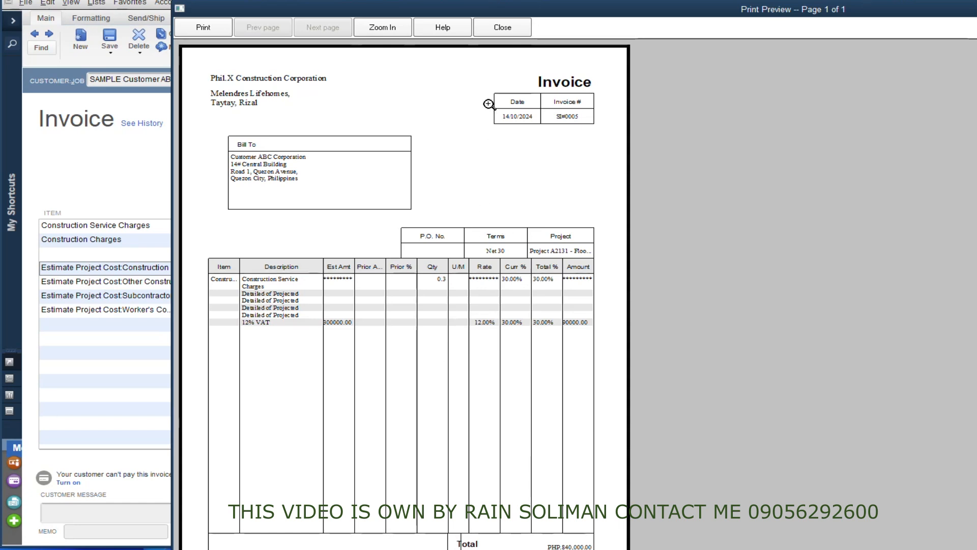
Review the print preview, close it, and bring up Manage Templates.
drag(501, 16, 500, 2)
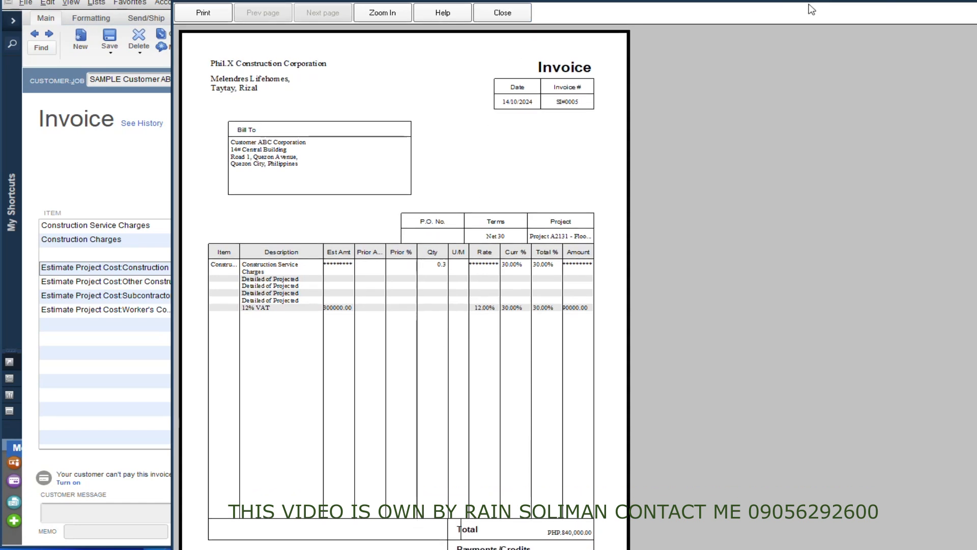
drag(806, 3, 265, 21)
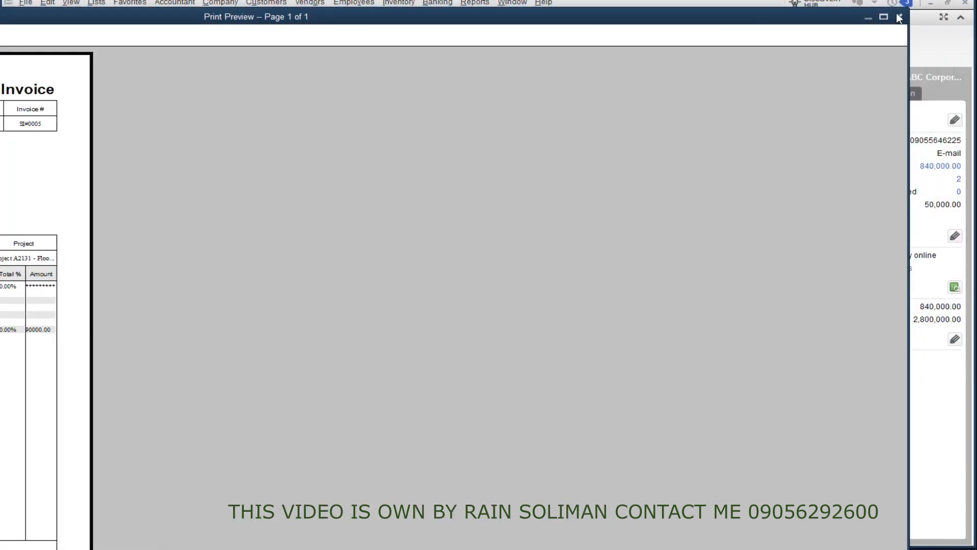
click(900, 18)
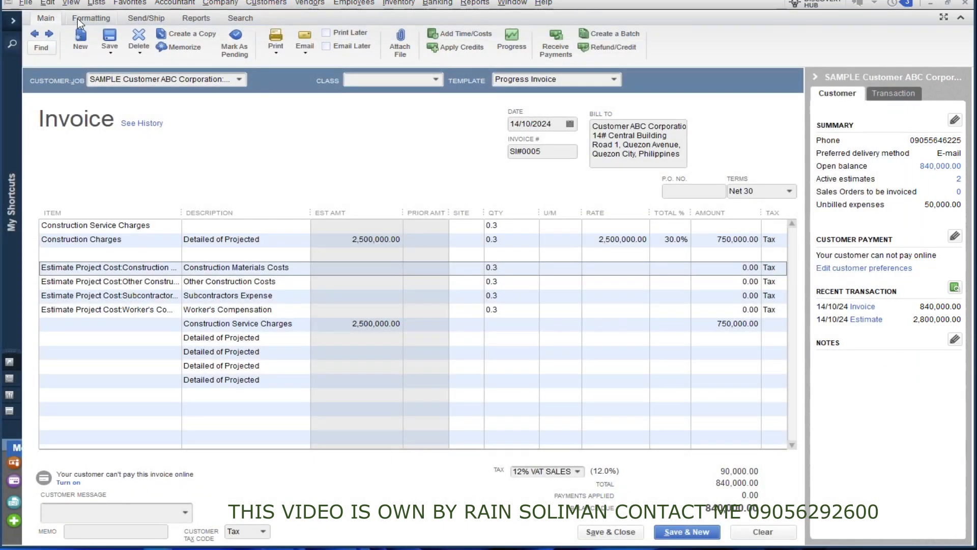
click(77, 19)
click(75, 54)
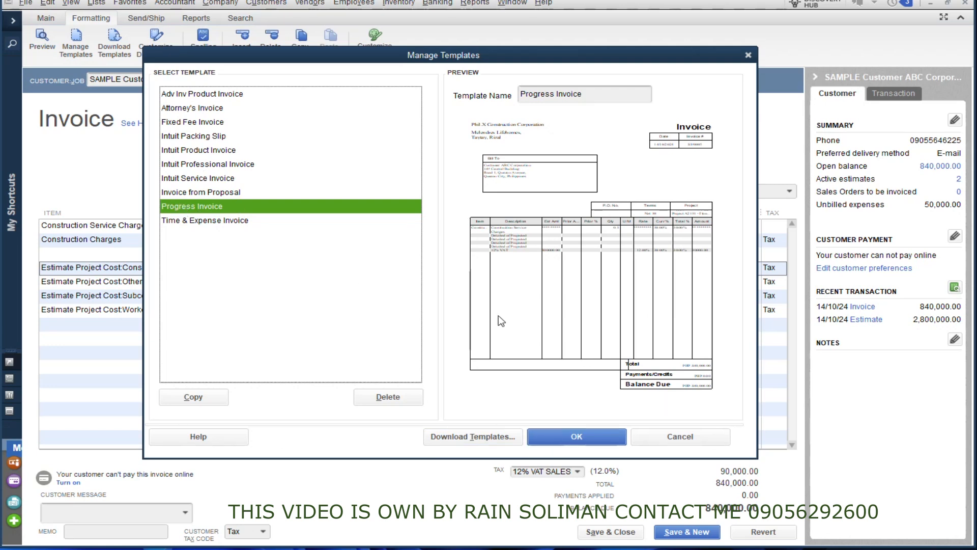
Make an editable copy of the Intuit Service Invoice template in Layout Designer, review it, then close customization.
click(195, 178)
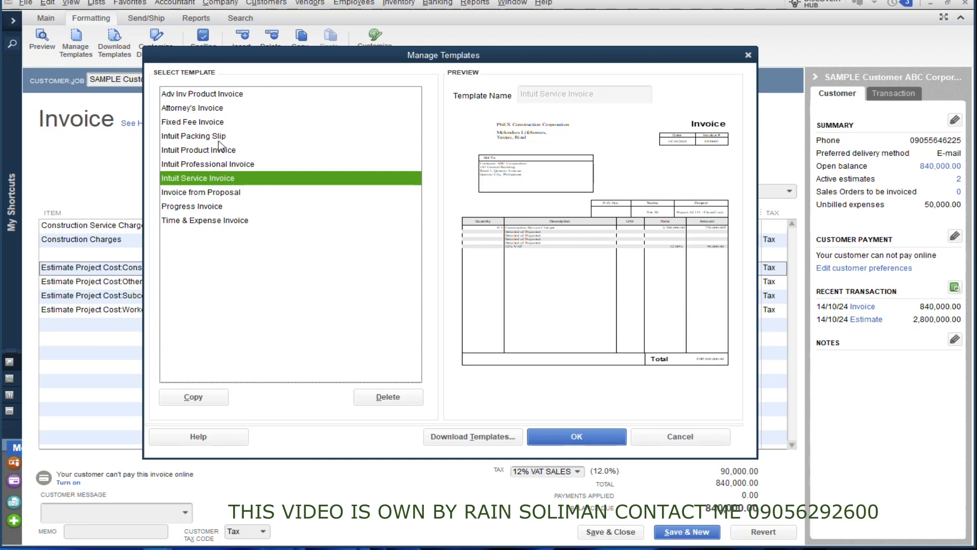
click(644, 444)
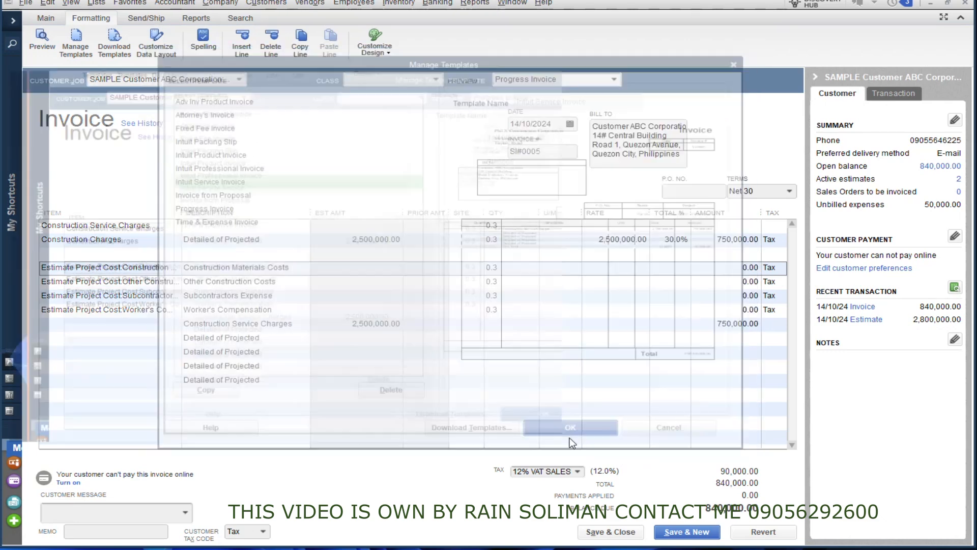
click(326, 444)
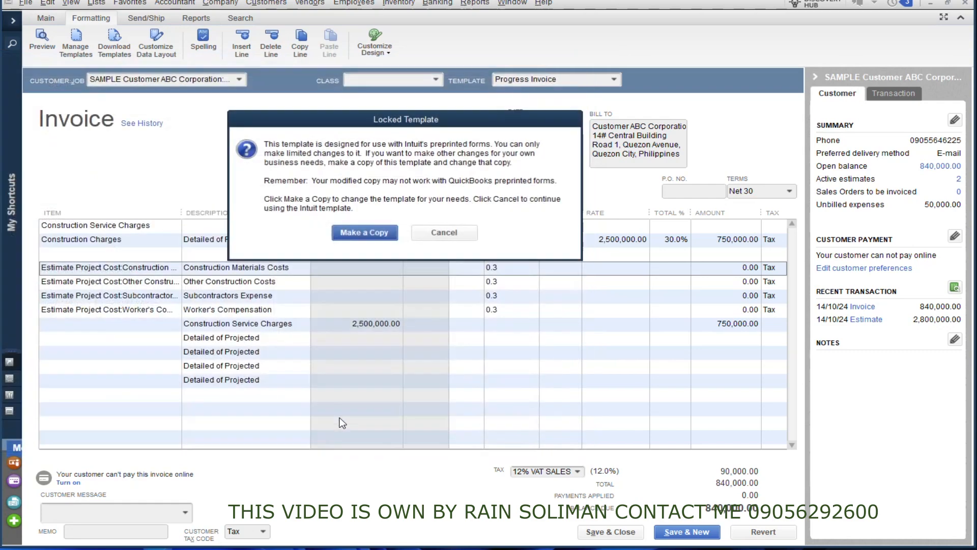
click(363, 232)
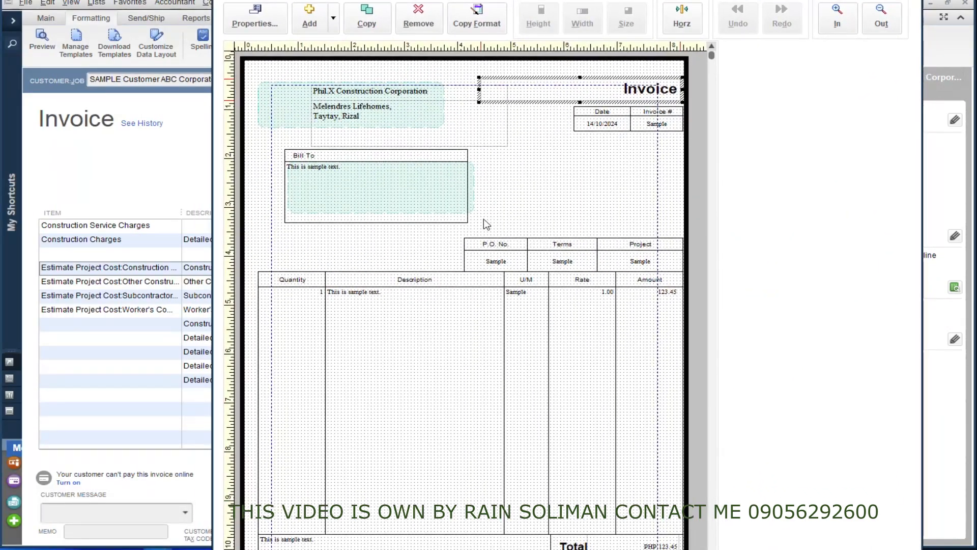
drag(442, 0, 266, 0)
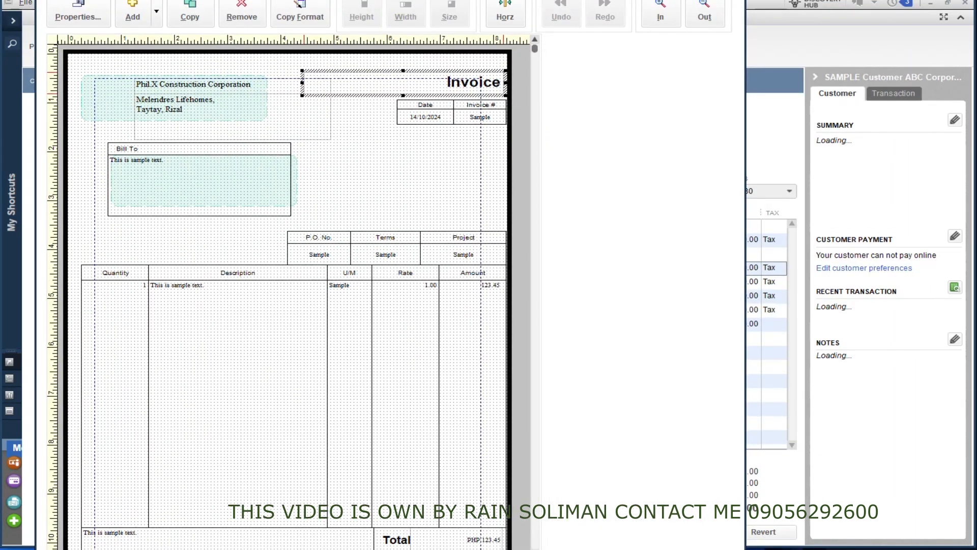
click(735, 0)
click(579, 56)
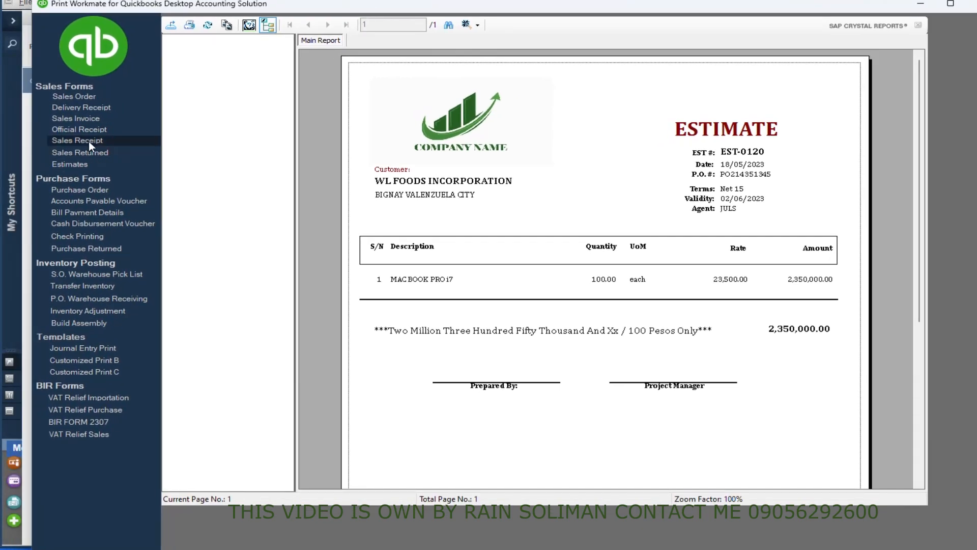
Preview Print Workmate's sample Sales Invoice, select its logo, then minimize the add-on.
click(77, 121)
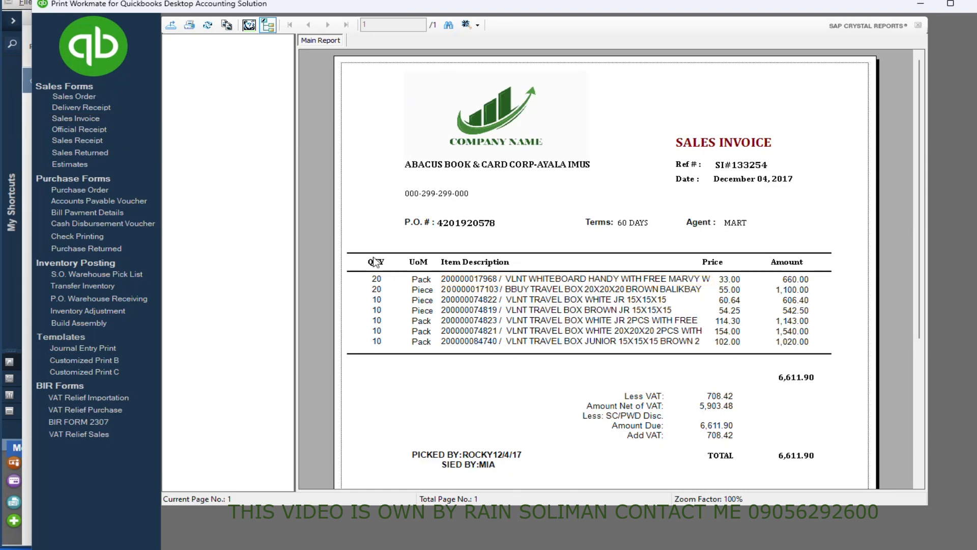
scroll(629, 370, down, 3)
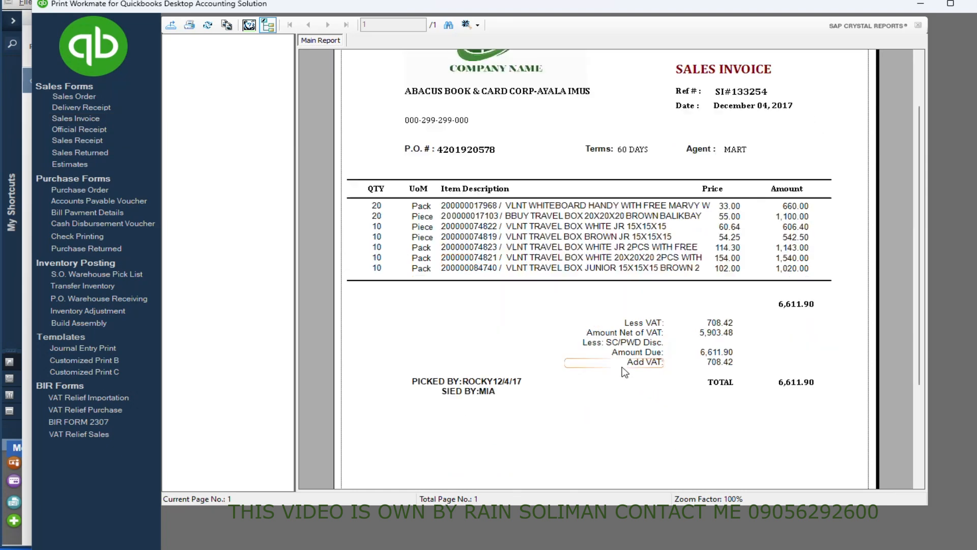
scroll(629, 370, up, 3)
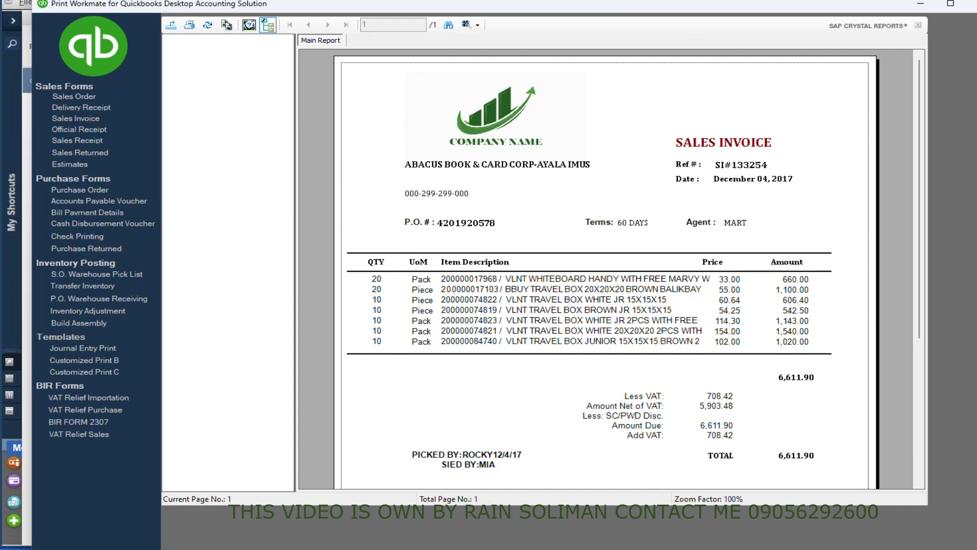
drag(522, 11, 497, 13)
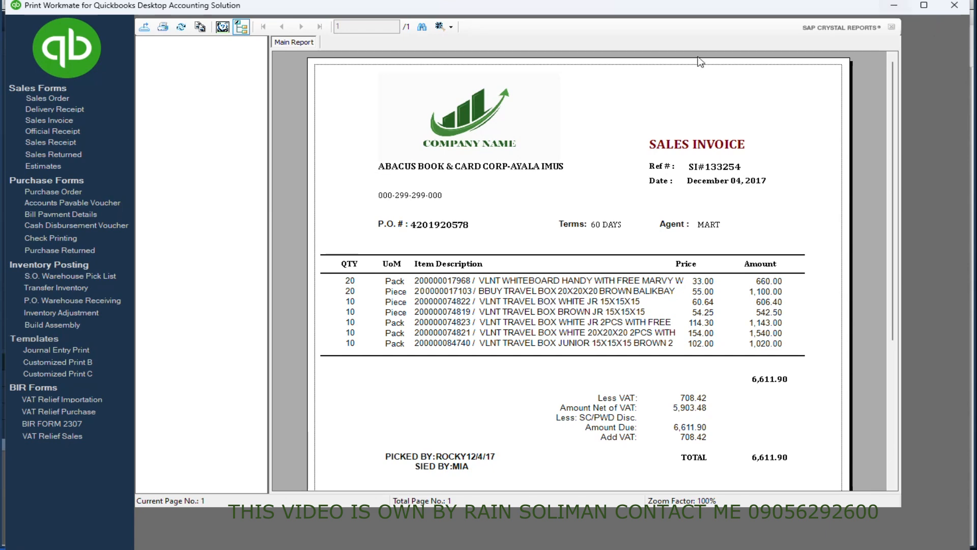
click(517, 131)
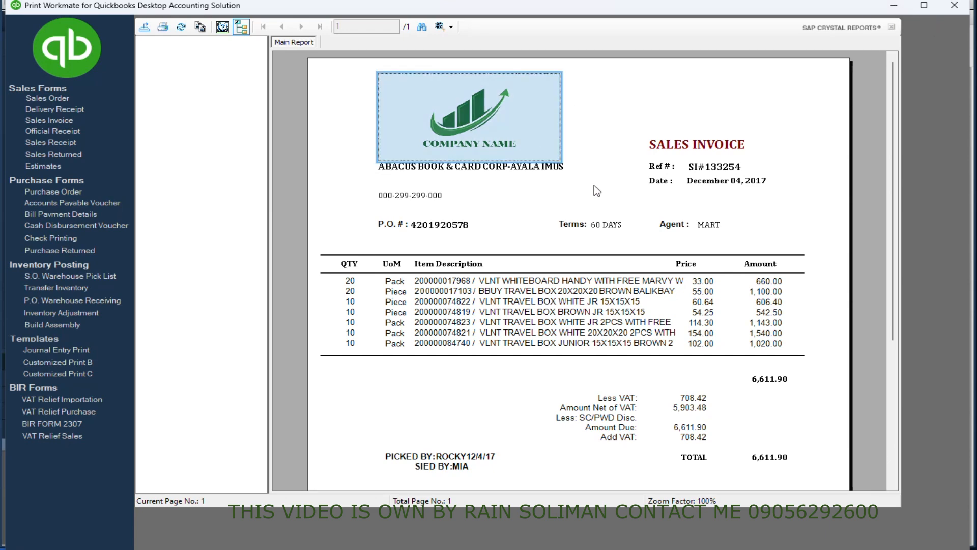
scroll(592, 188, down, 3)
scroll(611, 172, up, 3)
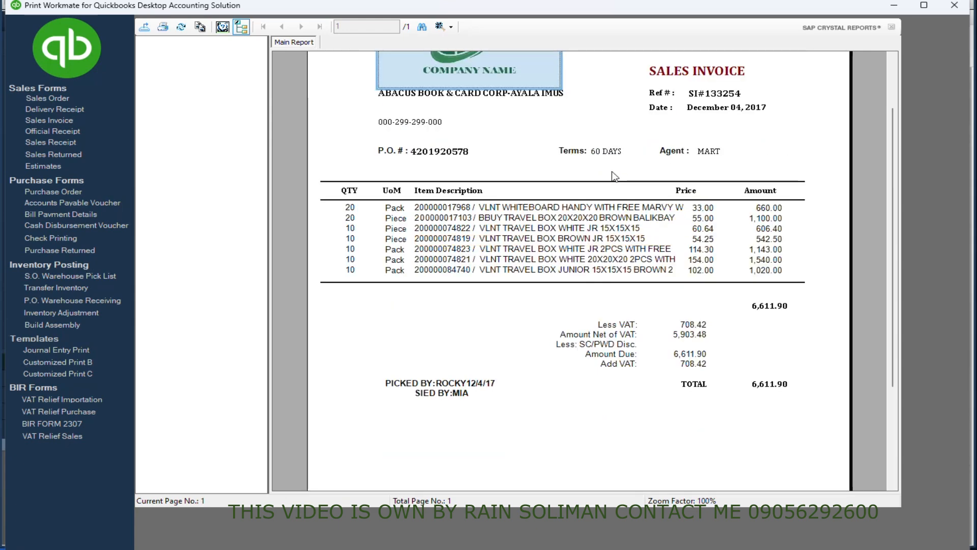
click(893, 5)
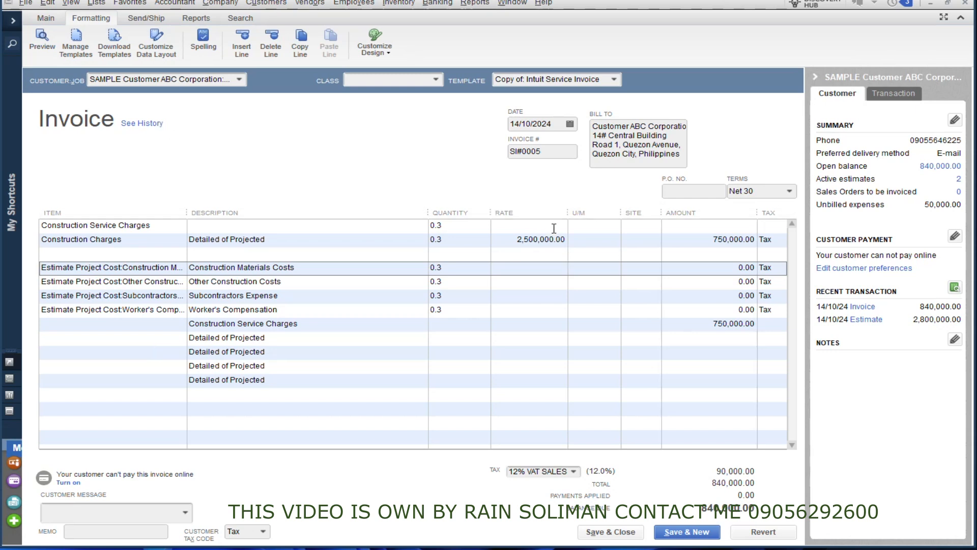
Save and close the invoice, review estimate EST-0004, then start new invoice SI#0006.
click(607, 533)
click(340, 167)
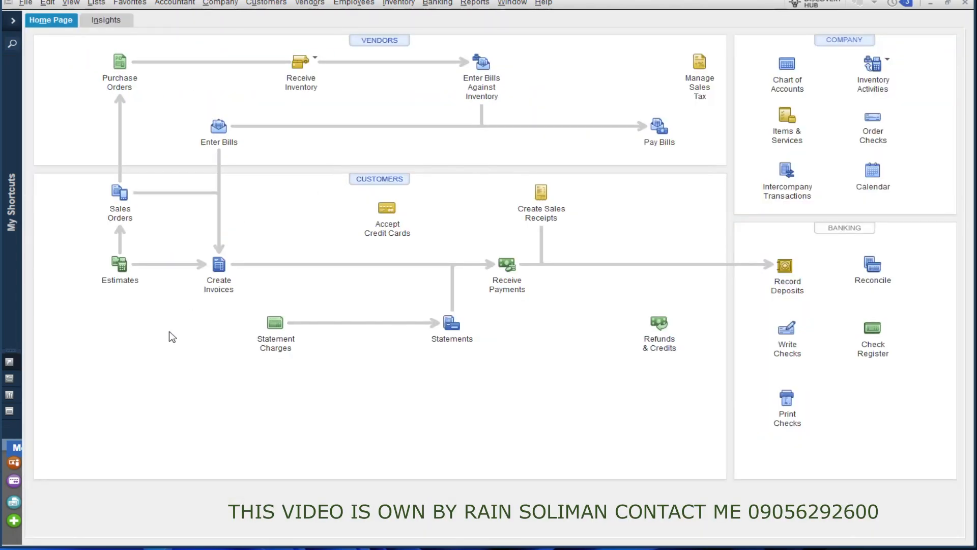
click(125, 270)
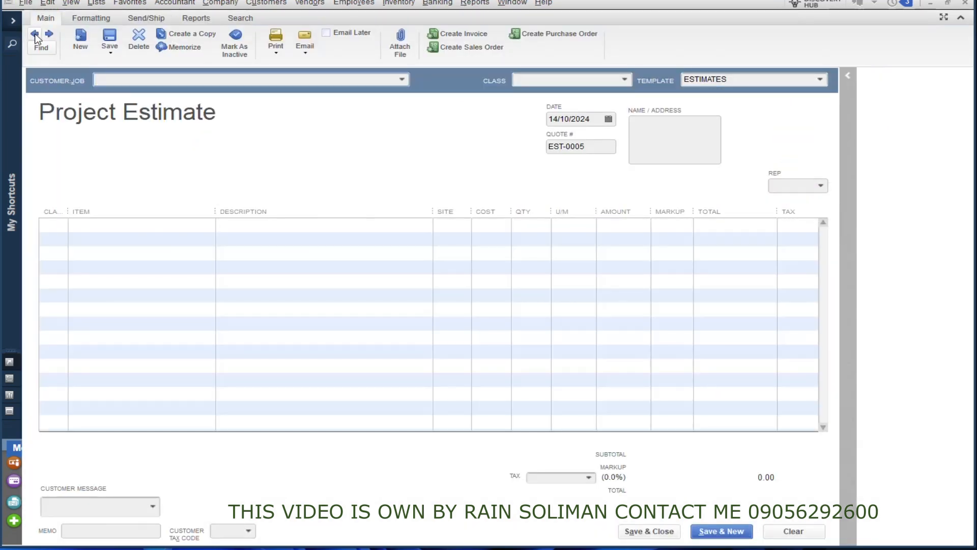
click(36, 35)
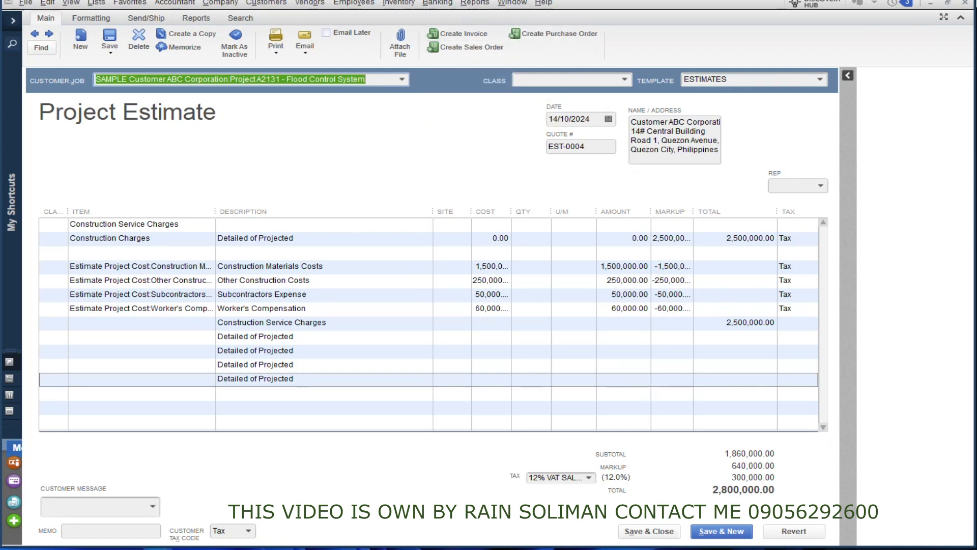
click(967, 3)
click(217, 267)
Bill 30% of estimate EST-0004 for Project A2131 on SI#0006, adding no billable time or costs.
click(239, 81)
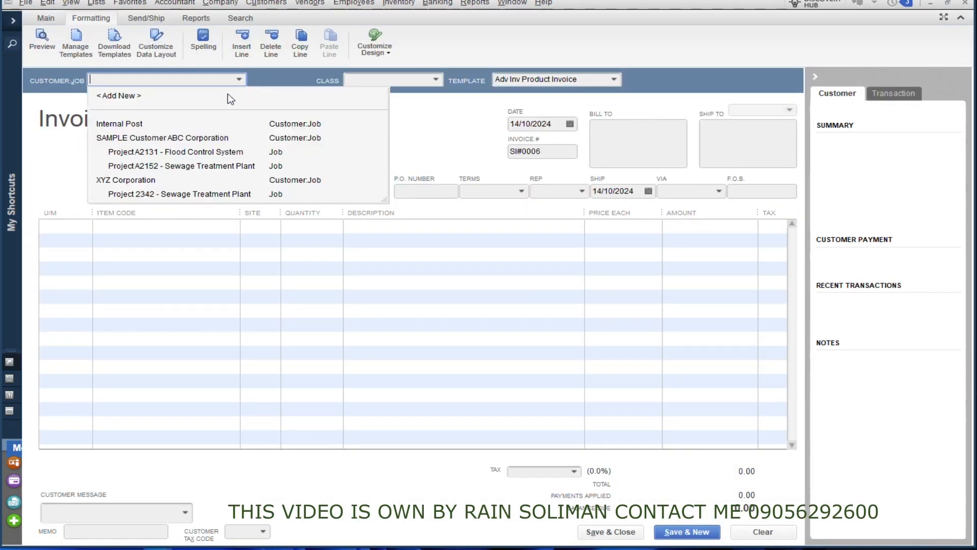
click(155, 153)
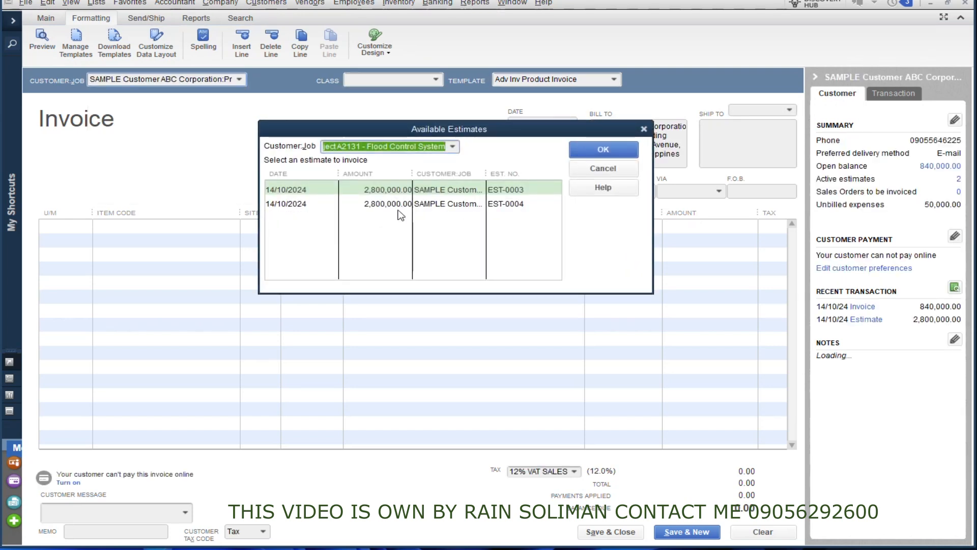
click(358, 204)
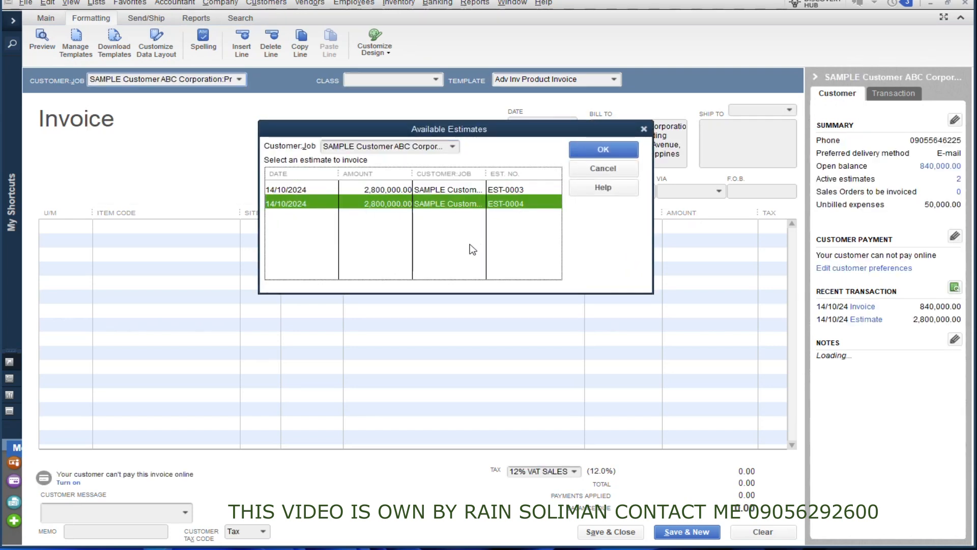
click(605, 148)
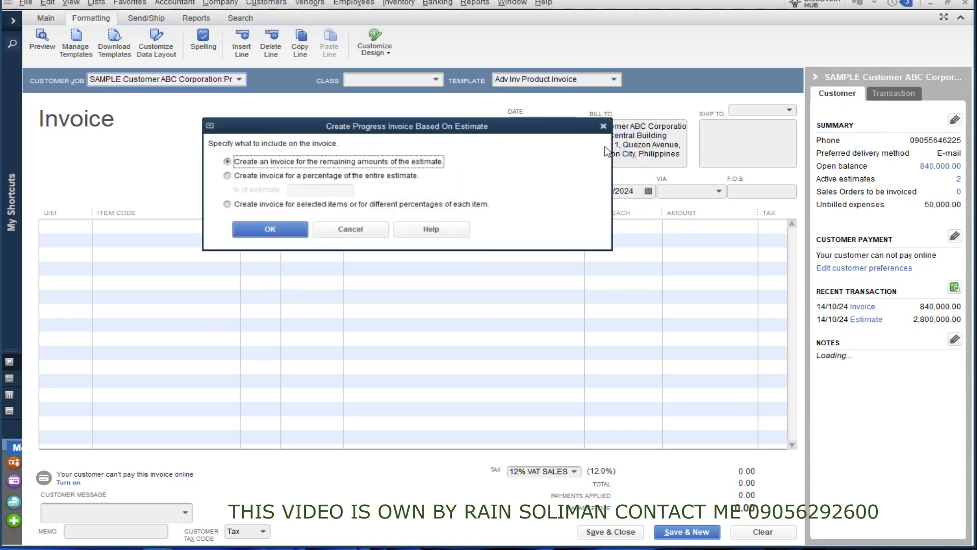
click(275, 175)
click(306, 191)
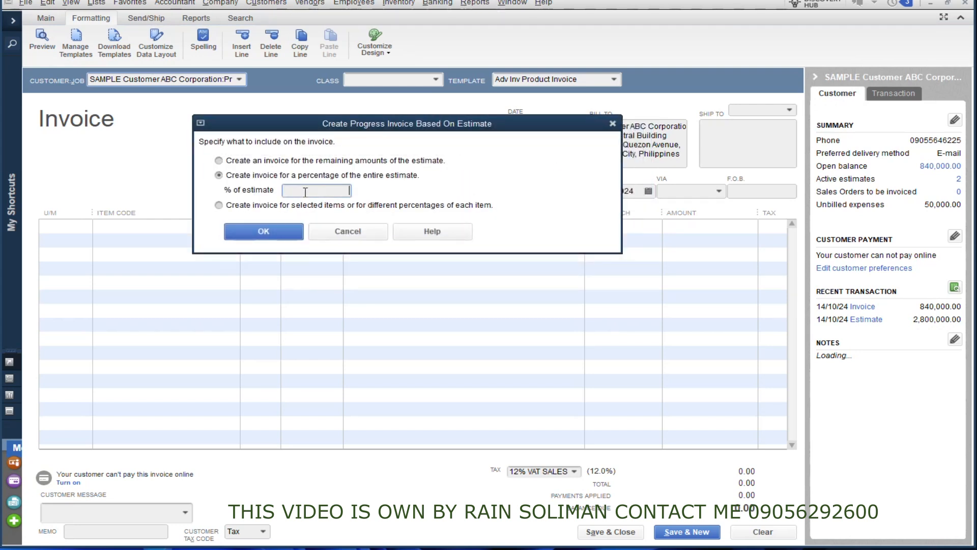
click(295, 233)
click(490, 240)
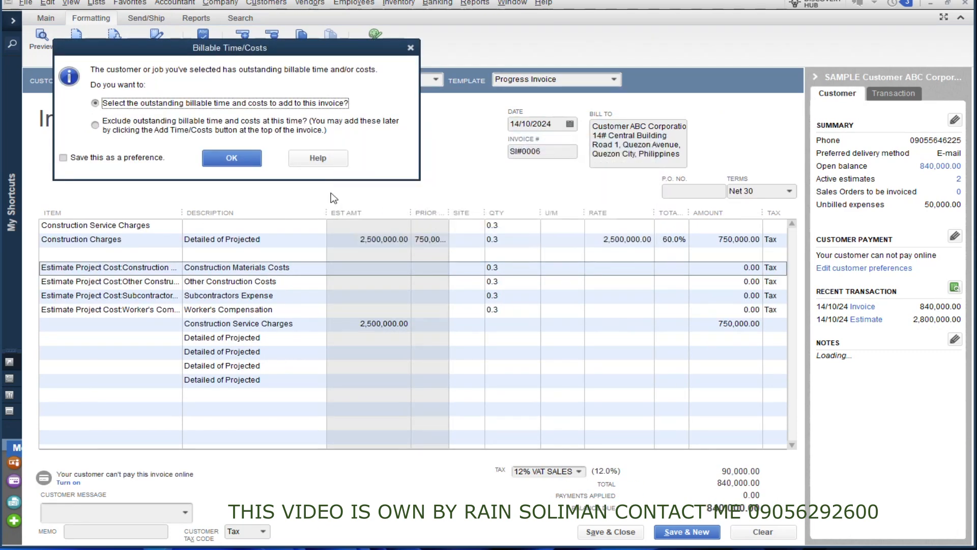
click(232, 158)
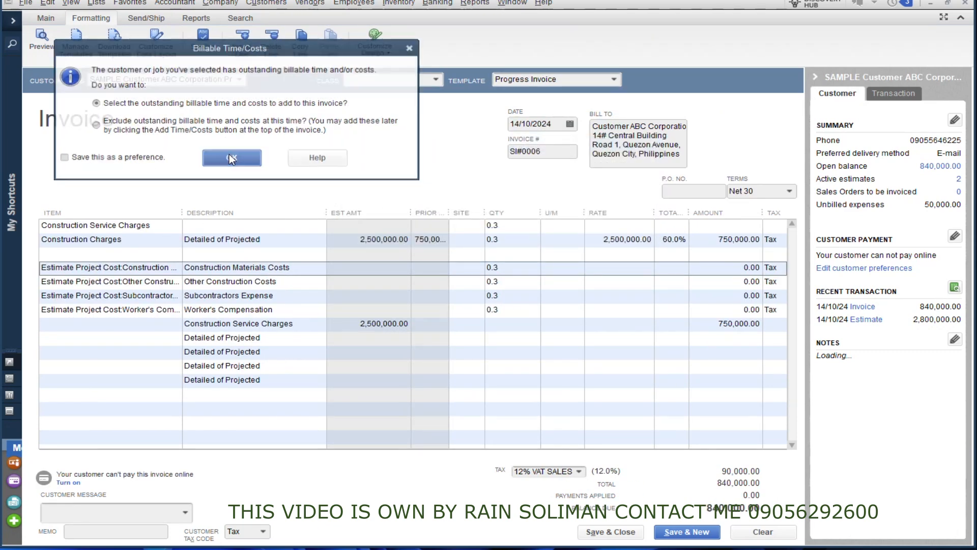
click(612, 90)
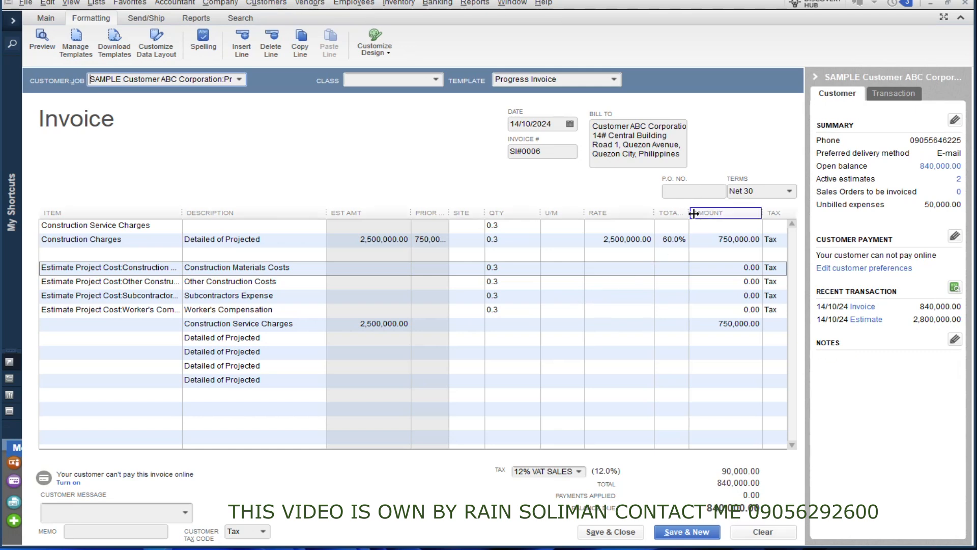
Widen the Total % column and open the Reports > Jobs, Time & Mileage list.
drag(688, 213, 704, 213)
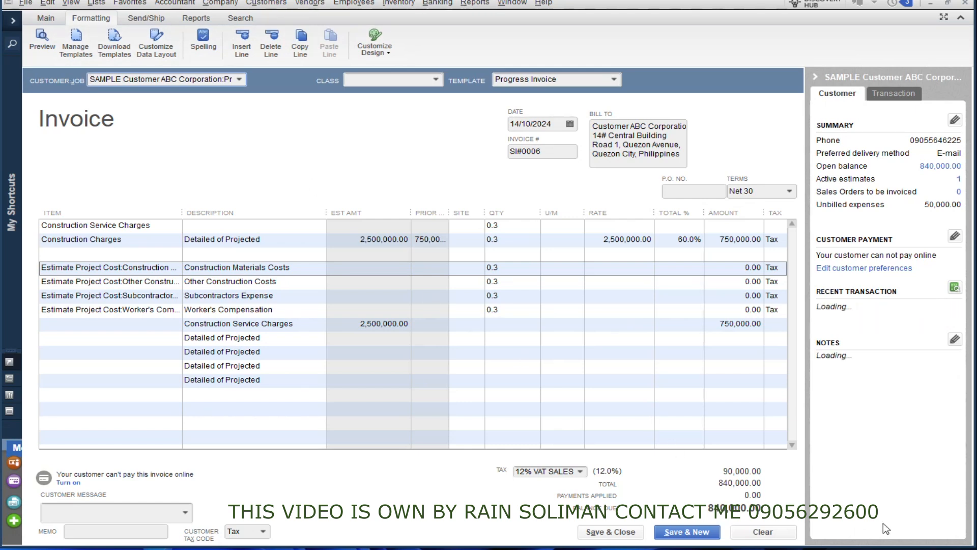
click(475, 3)
mouse_move(571, 196)
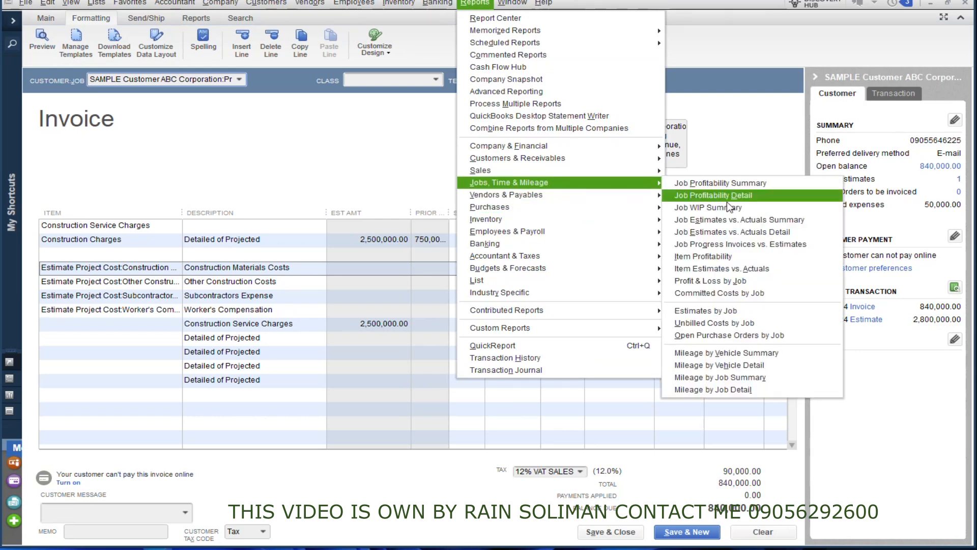
View Job Progress Invoices vs. Estimates with Num widened to show EST-0004, then minimize it.
click(758, 252)
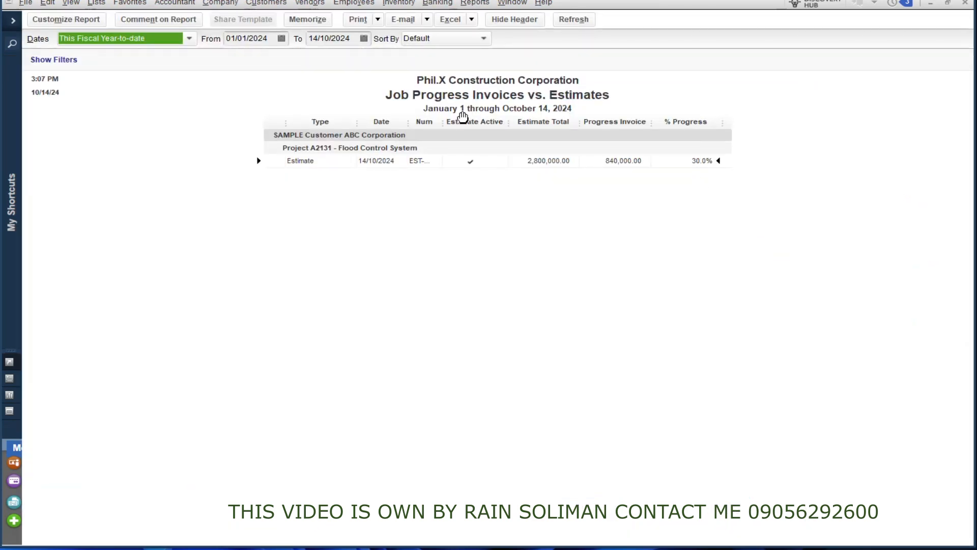
drag(442, 123, 463, 124)
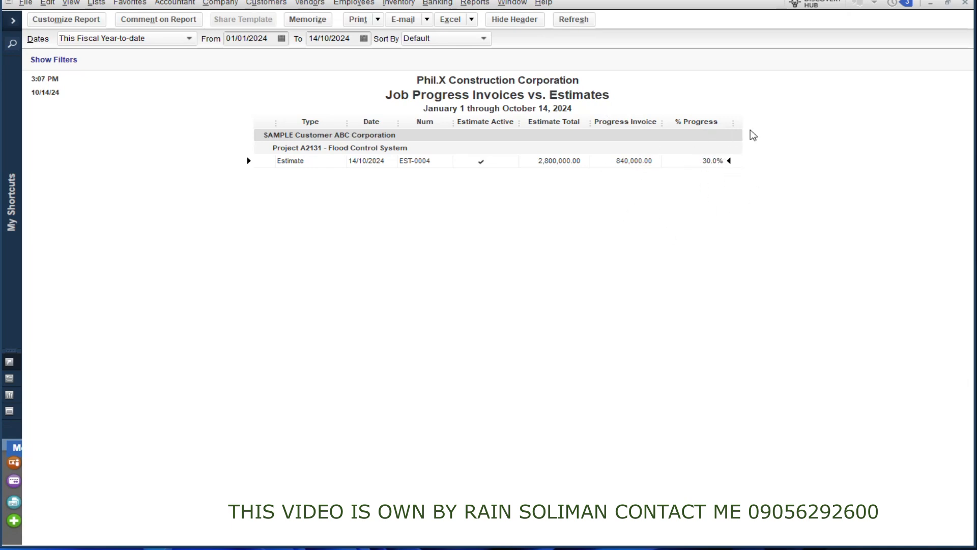
click(931, 6)
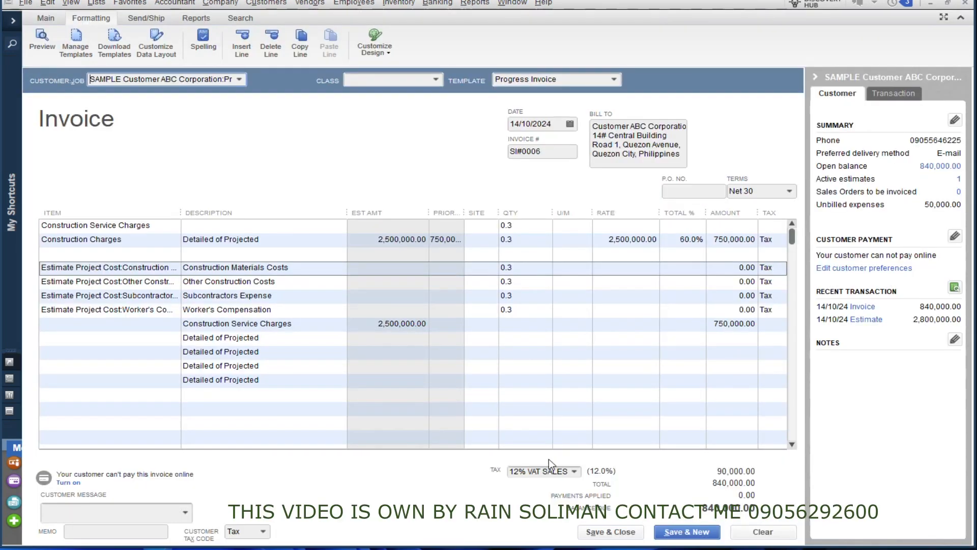
Save and close the 60% progress invoice, dismissing email prompts and clearing print-later.
click(49, 19)
click(110, 47)
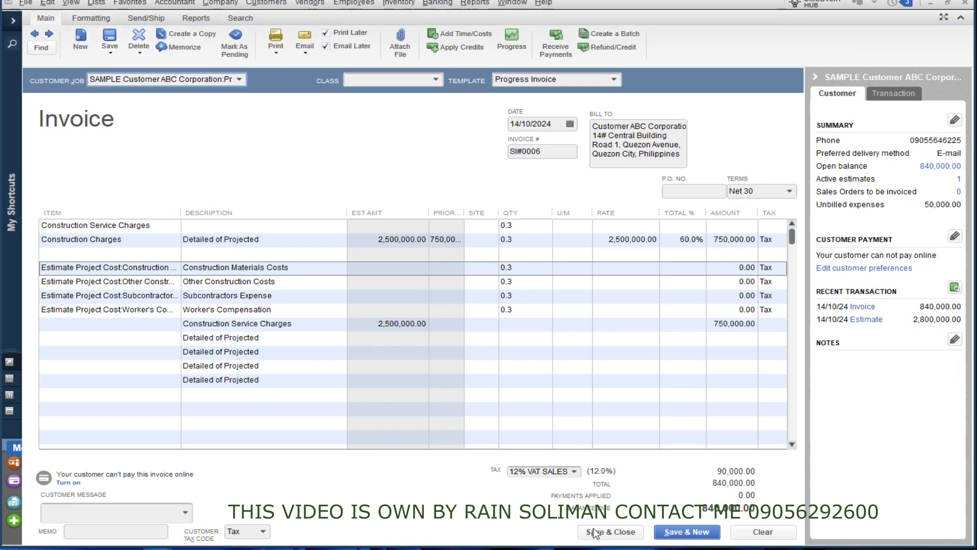
click(254, 218)
key(Return)
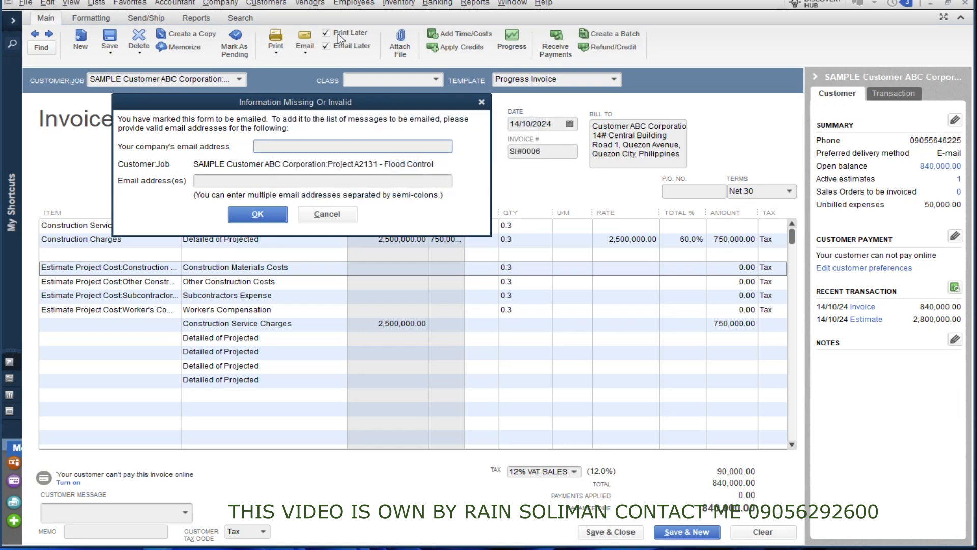
click(326, 213)
click(335, 33)
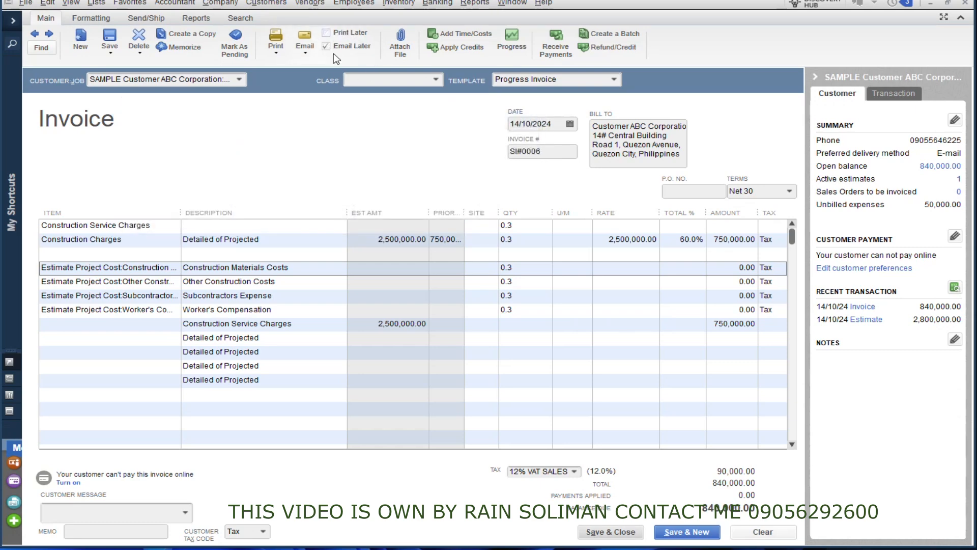
click(609, 532)
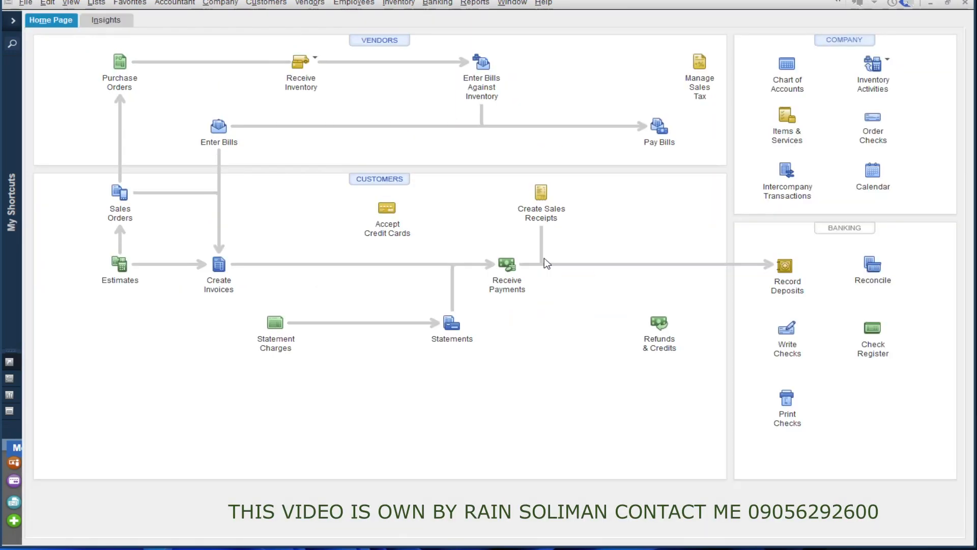
Check Job Progress Invoices vs. Estimates (EST-0004 at 60.0%) without memorizing, then open blank estimate EST-0005.
click(475, 3)
click(542, 101)
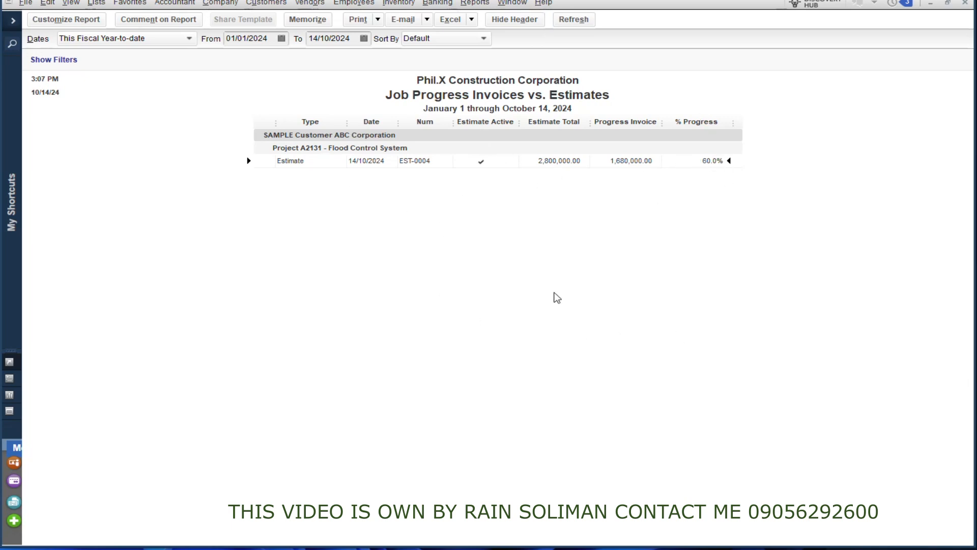
click(966, 4)
click(498, 232)
click(130, 277)
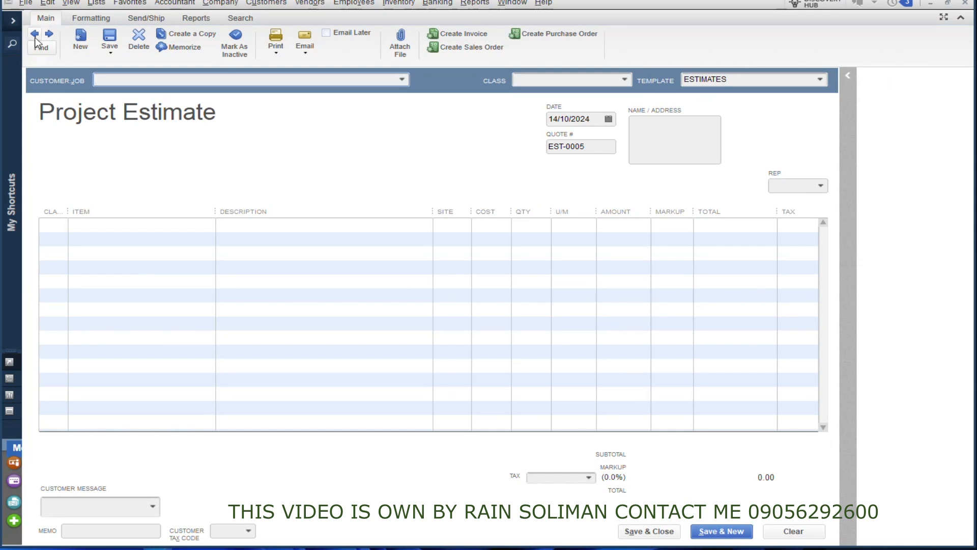
On estimate EST-0004, add an Other Servce Charges line totalling 150,000.
click(35, 35)
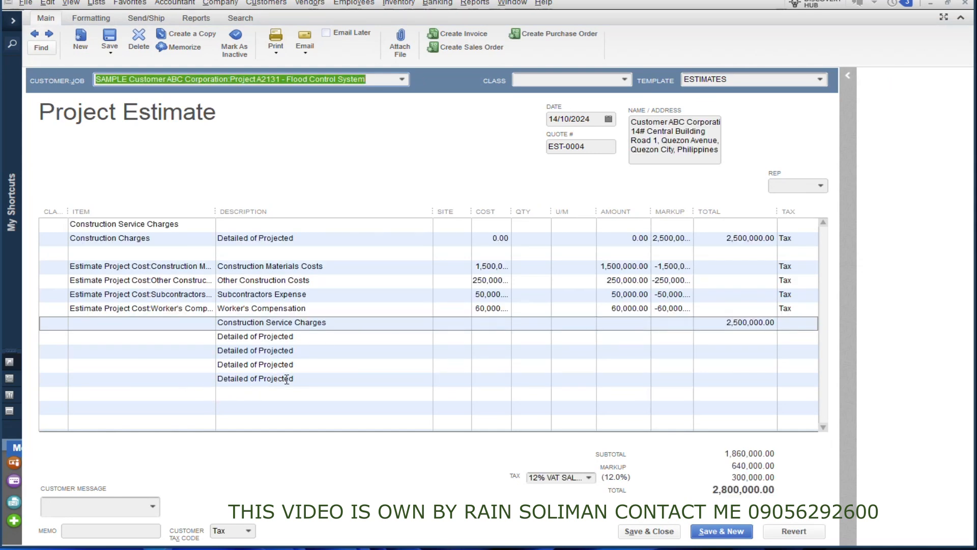
click(339, 380)
click(290, 393)
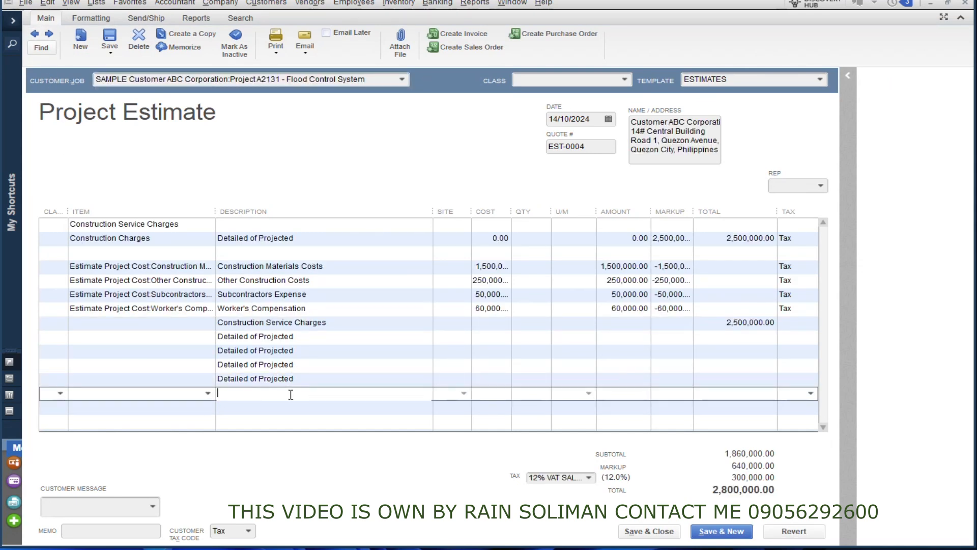
click(208, 393)
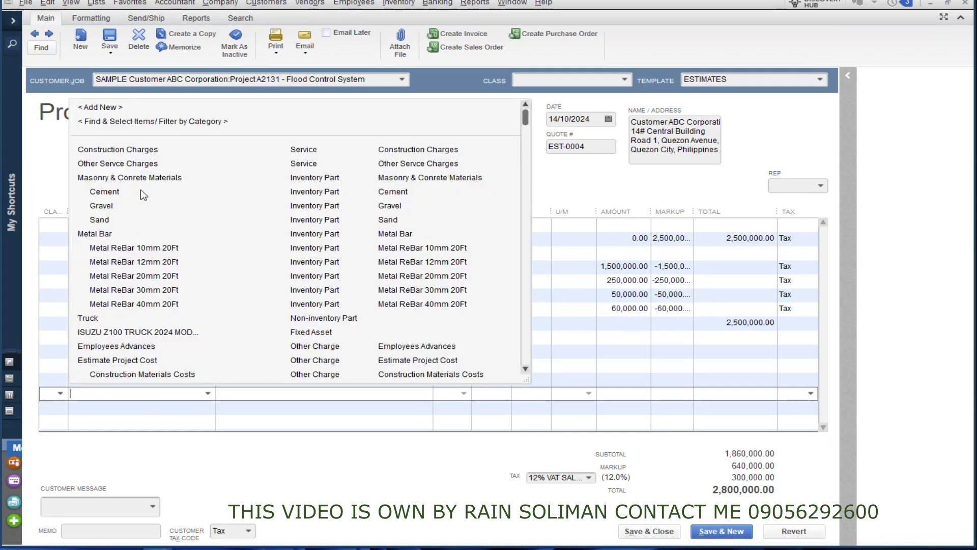
click(117, 163)
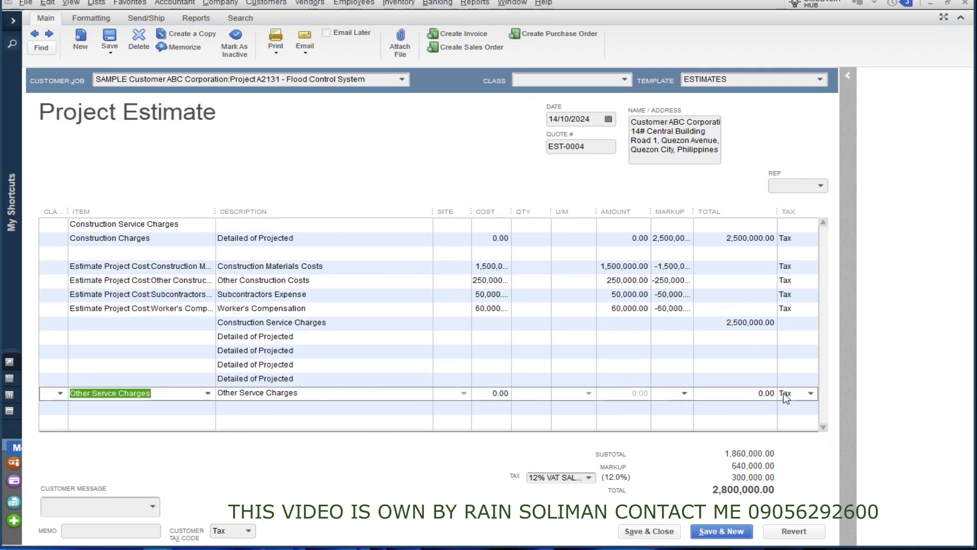
click(761, 392)
text(150,00)
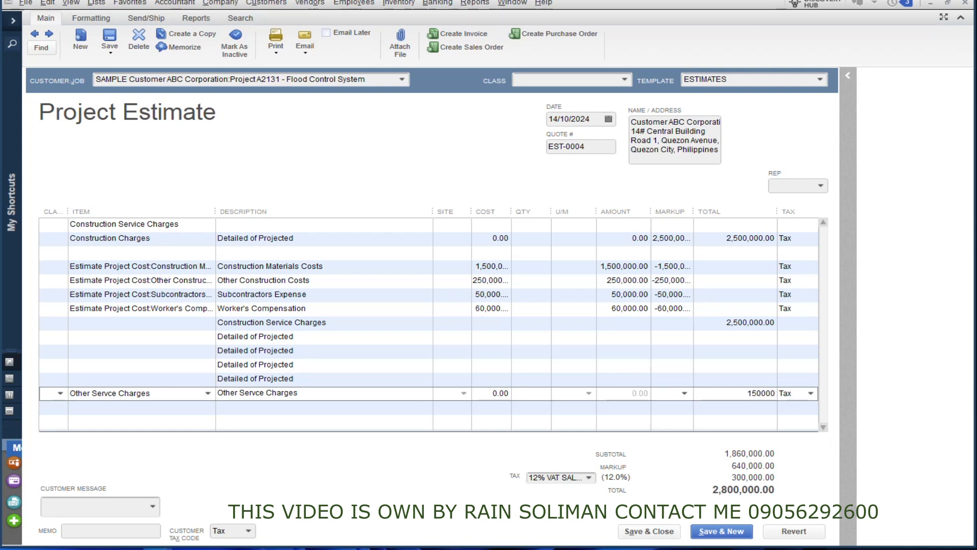
text(0)
click(771, 414)
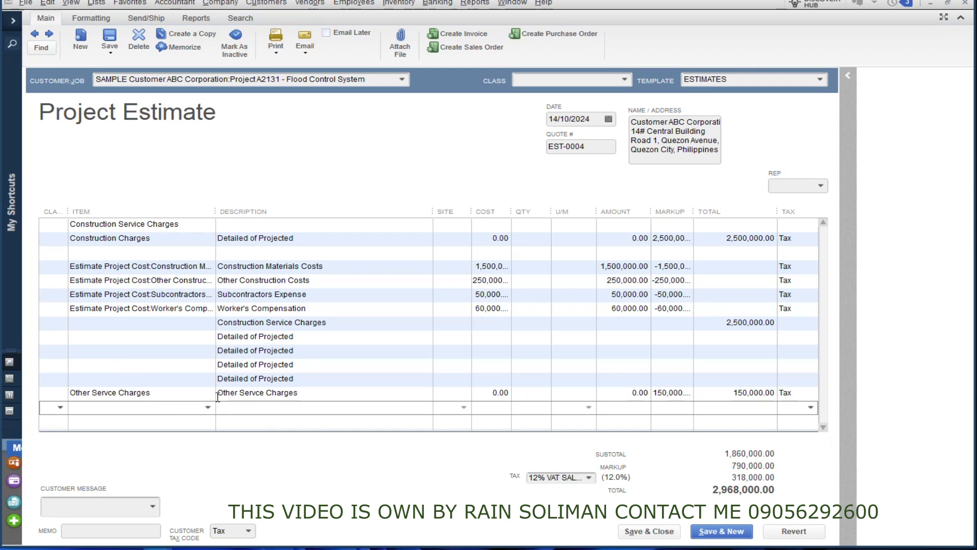
Save the amended estimate and record it as a change order, totalling 2,968,000.00.
key(ctrl+s)
click(345, 205)
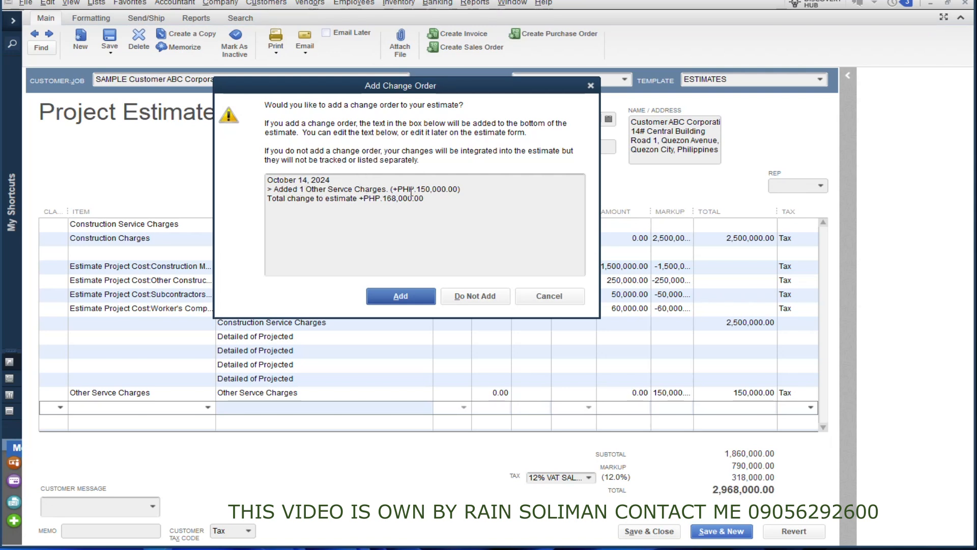
click(385, 295)
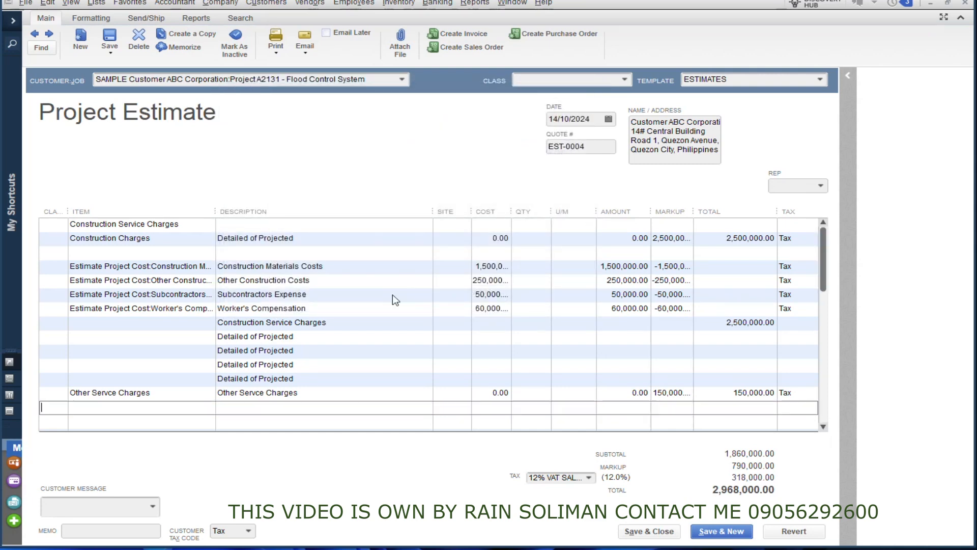
scroll(349, 338, down, 2)
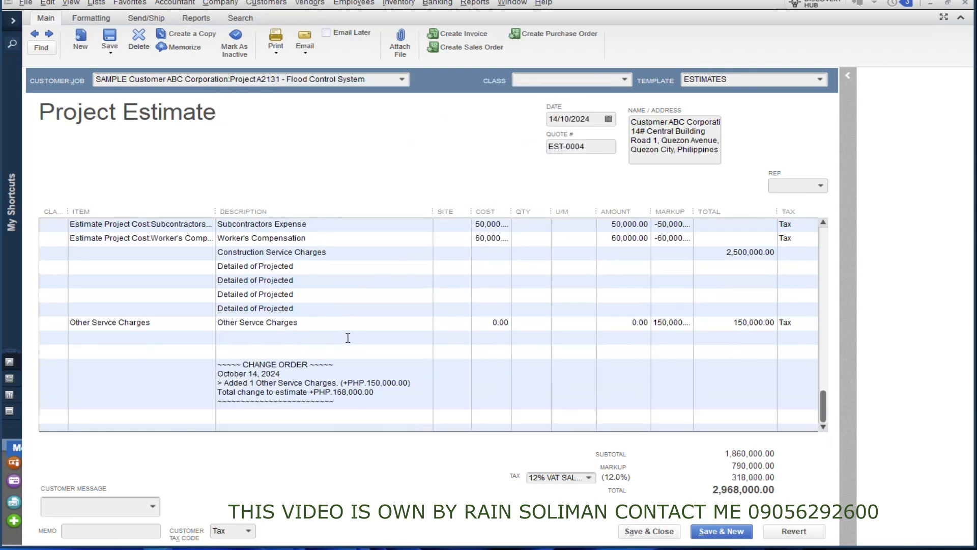
click(378, 392)
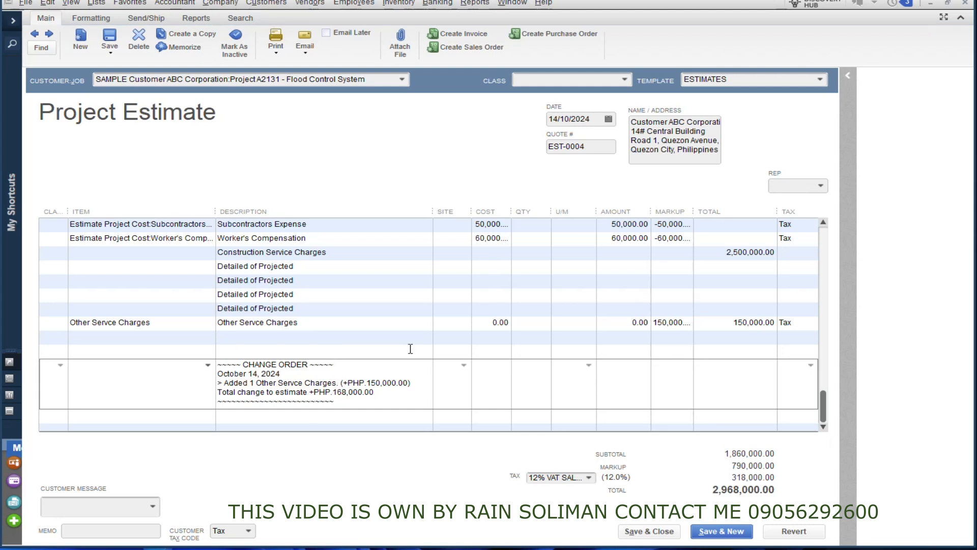
scroll(331, 305, up, 2)
scroll(295, 295, down, 2)
Cut EST-0004's Construction Charges total to 2,400,000 and record the change order.
scroll(249, 358, up, 2)
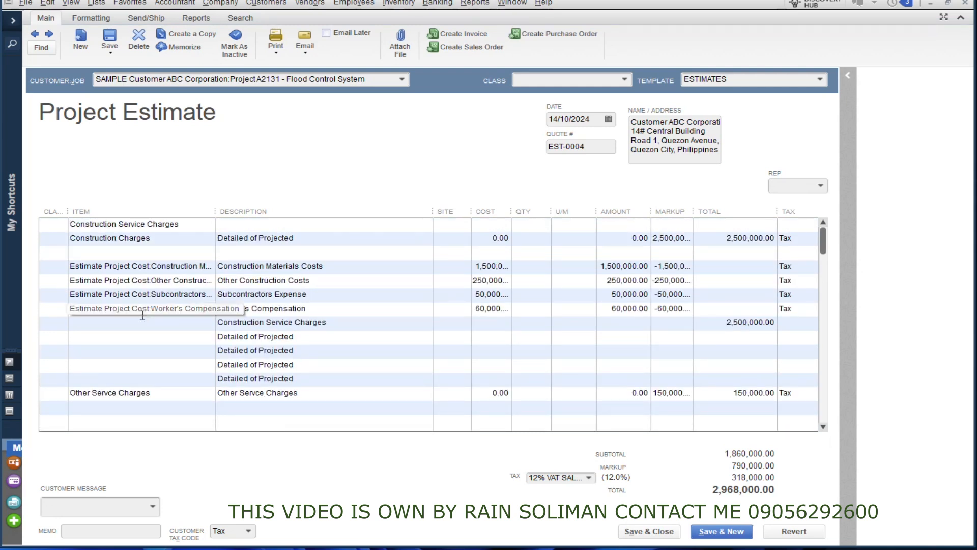
click(715, 243)
text(2,400,00)
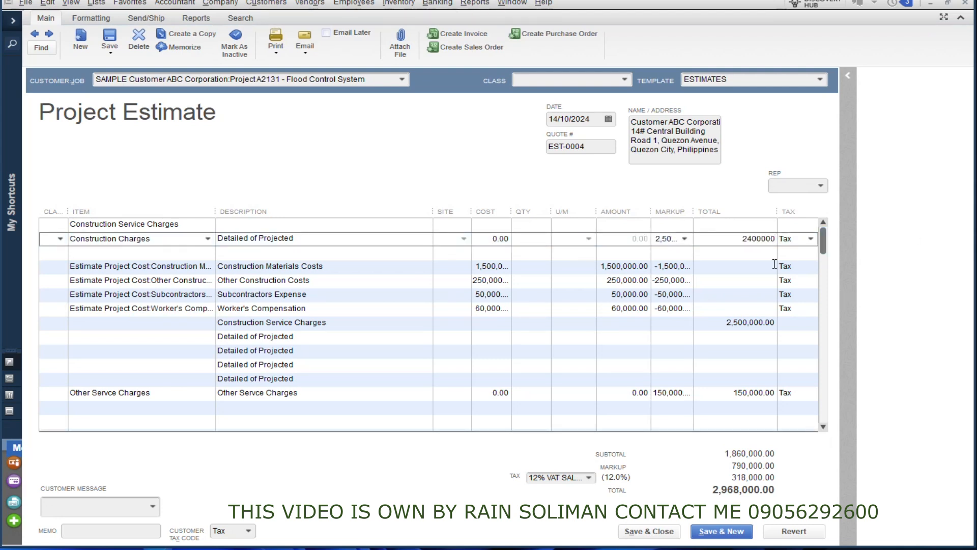
text(0)
click(758, 255)
click(747, 278)
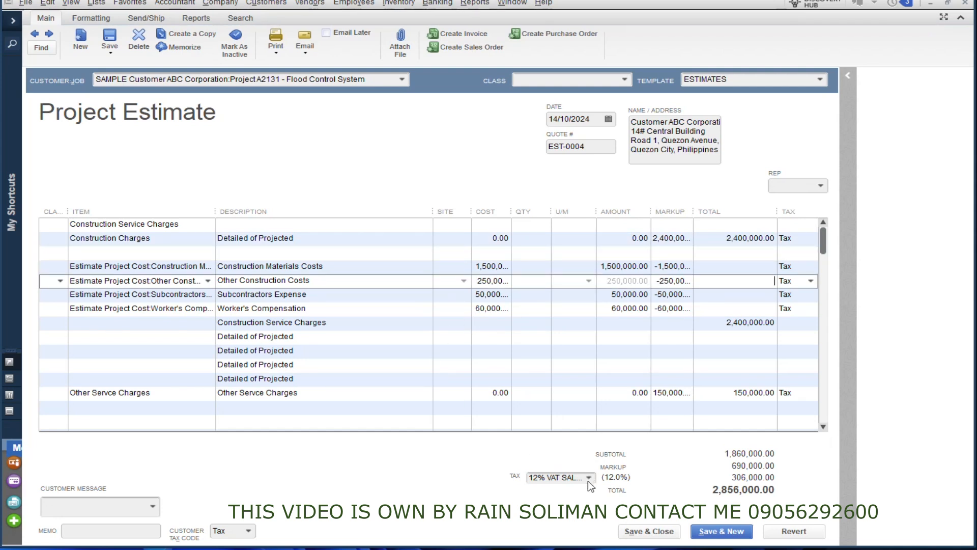
click(649, 530)
click(345, 205)
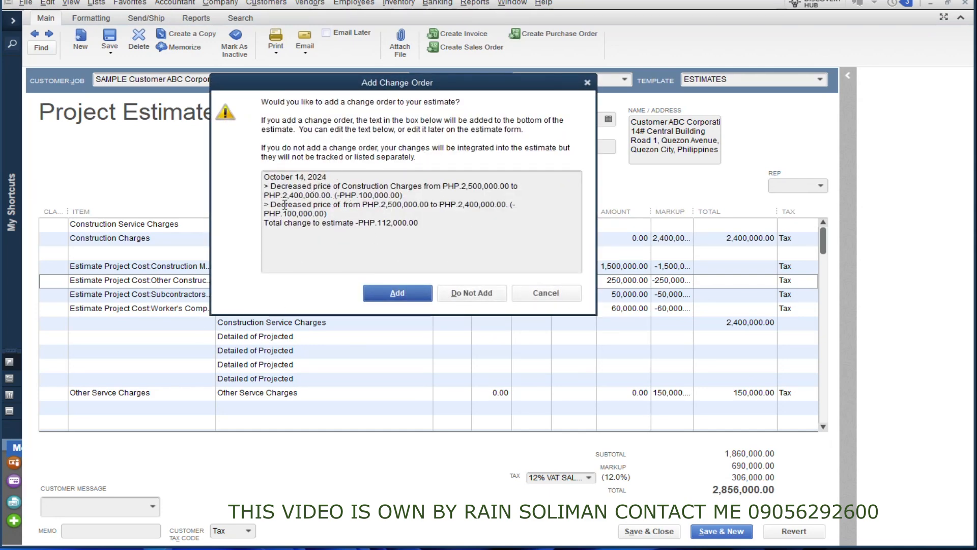
click(403, 294)
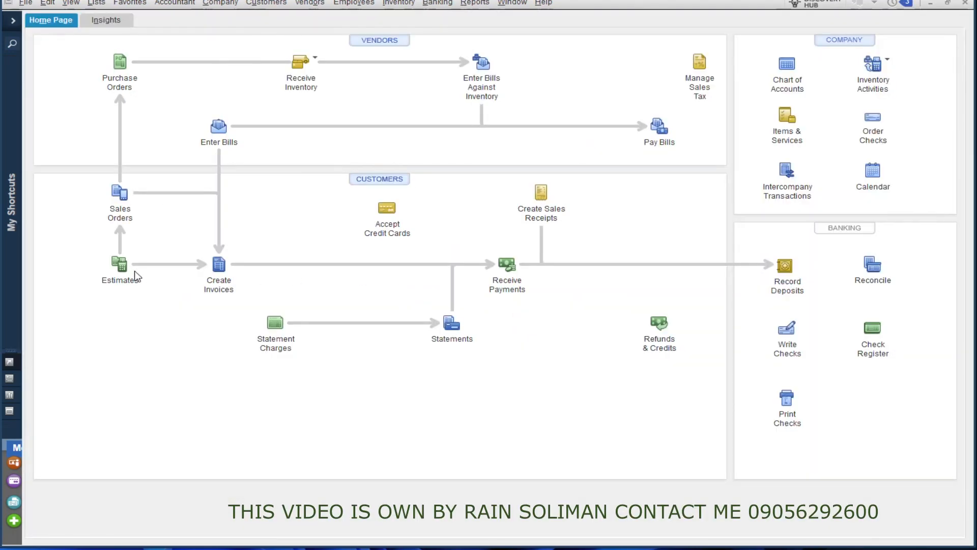
Reopen EST-0004 to review the 2,856,000.00 revised total, then close it to the Home Page.
click(120, 269)
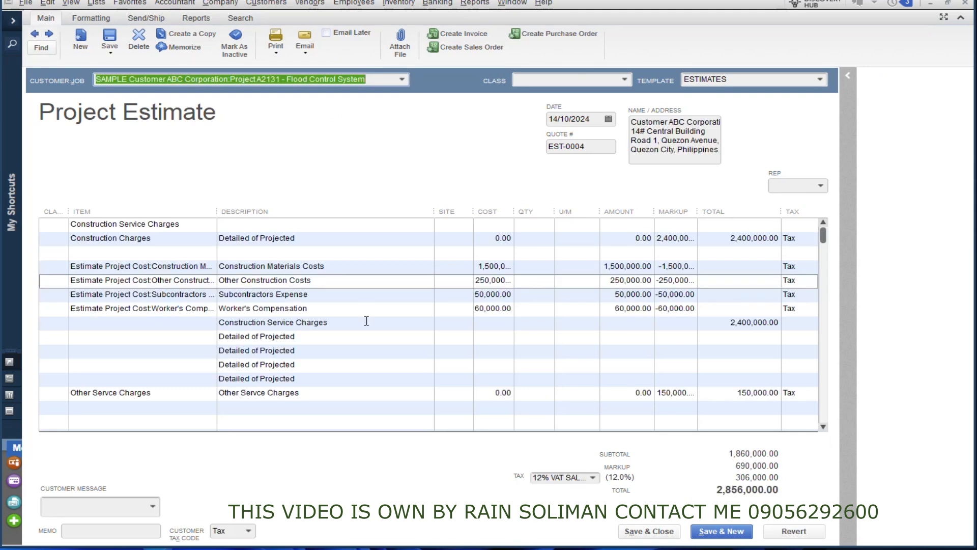
scroll(366, 320, down, 4)
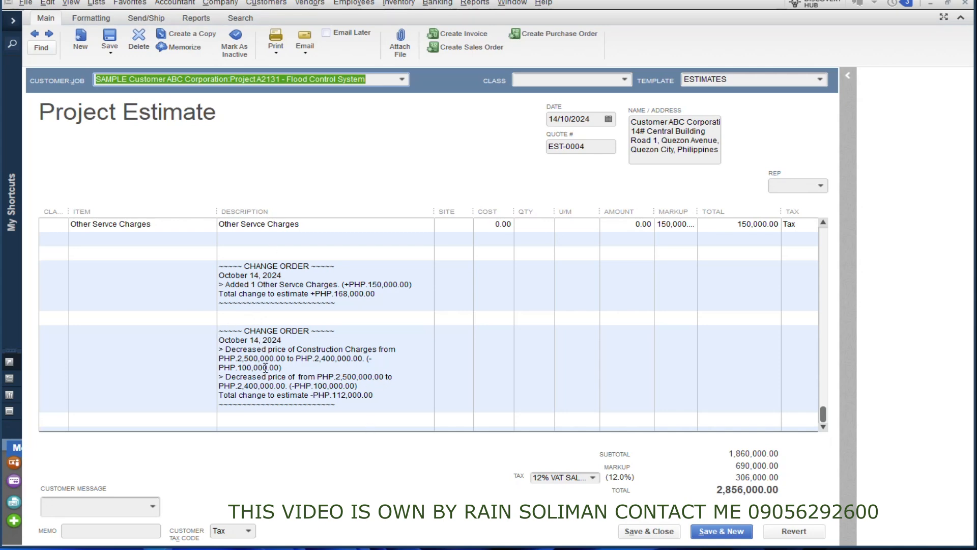
scroll(256, 367, up, 5)
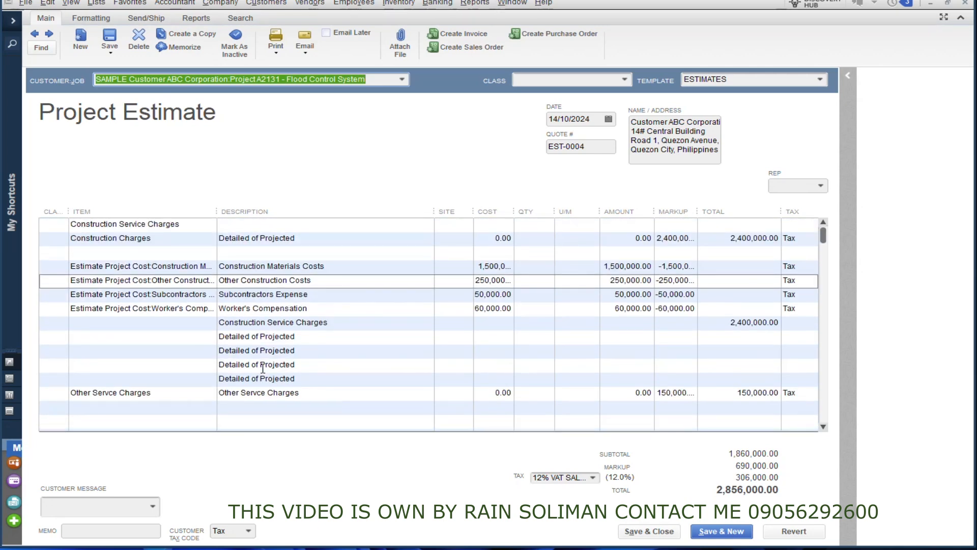
scroll(487, 326, down, 5)
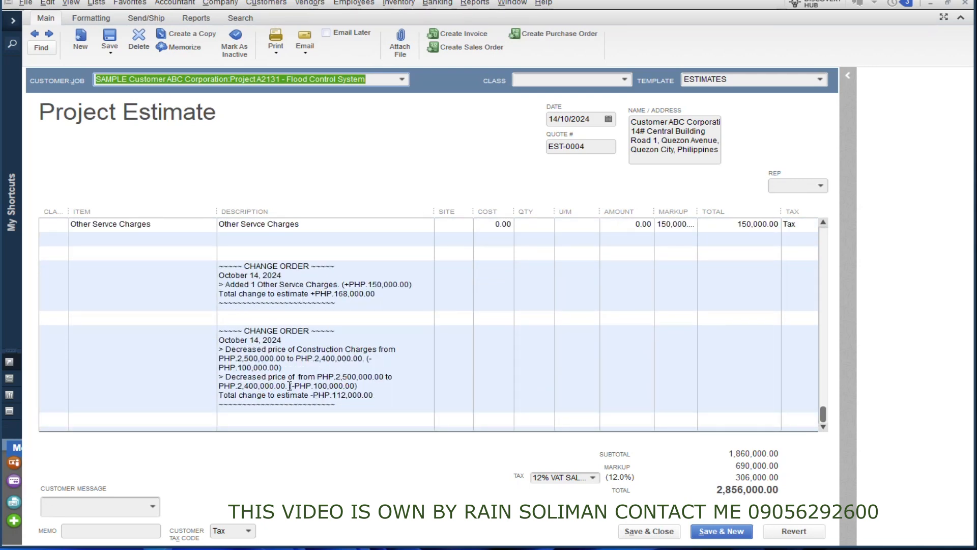
scroll(342, 395, up, 3)
scroll(343, 395, down, 3)
scroll(446, 380, up, 3)
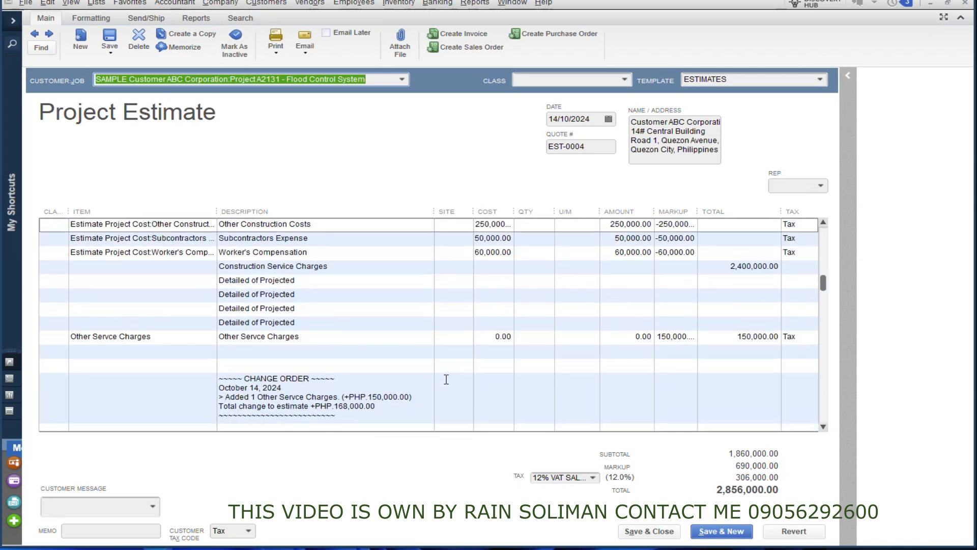
click(966, 4)
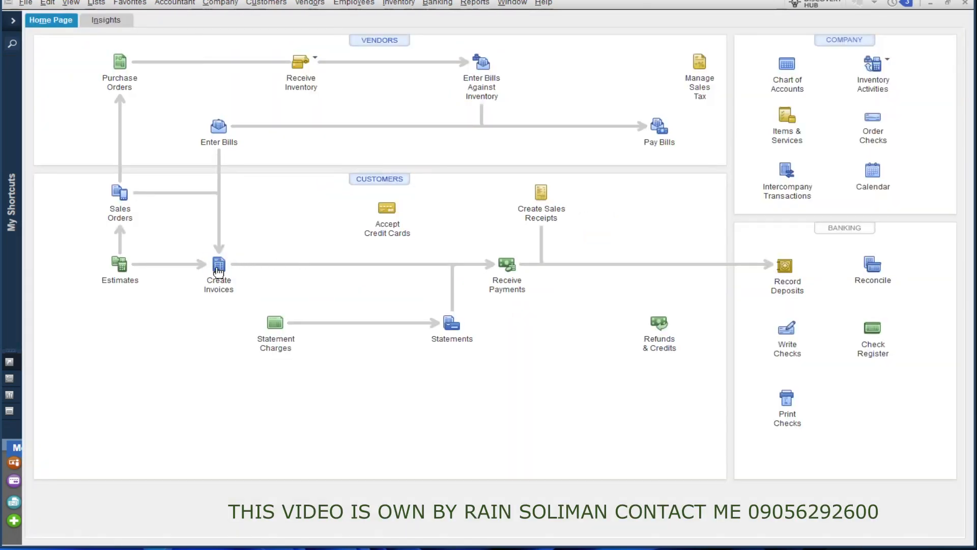
Start a payment from ABC Corporation's Project A2131 job, applied only to invoice SI#0005.
click(507, 265)
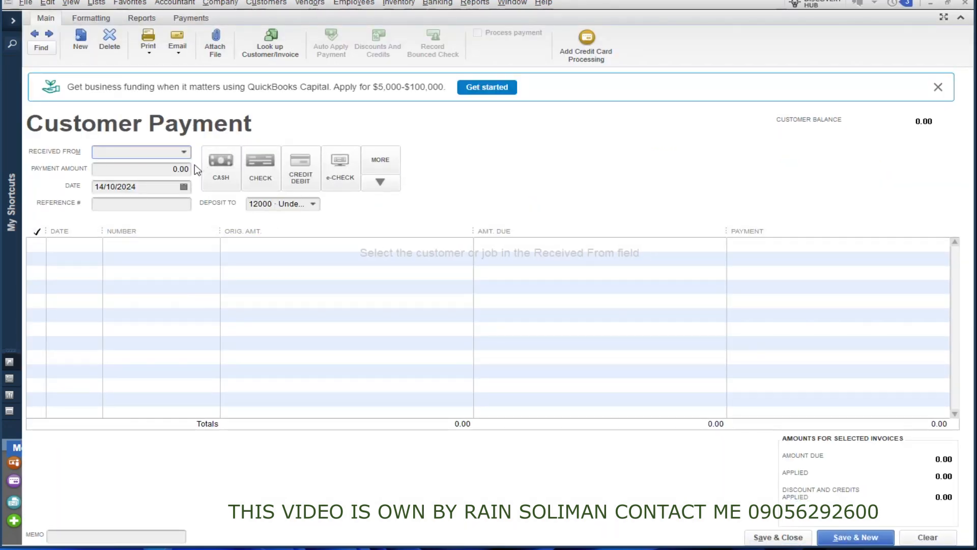
click(184, 151)
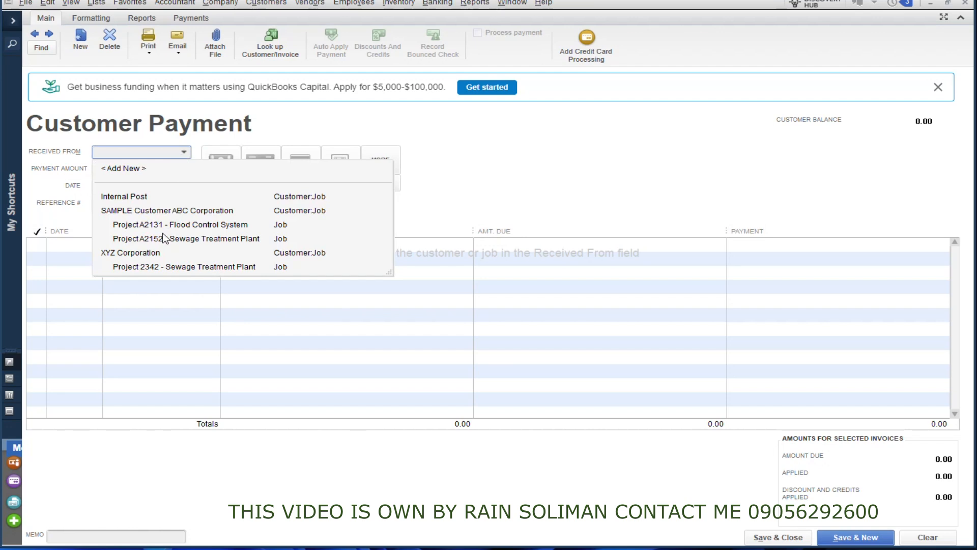
click(148, 211)
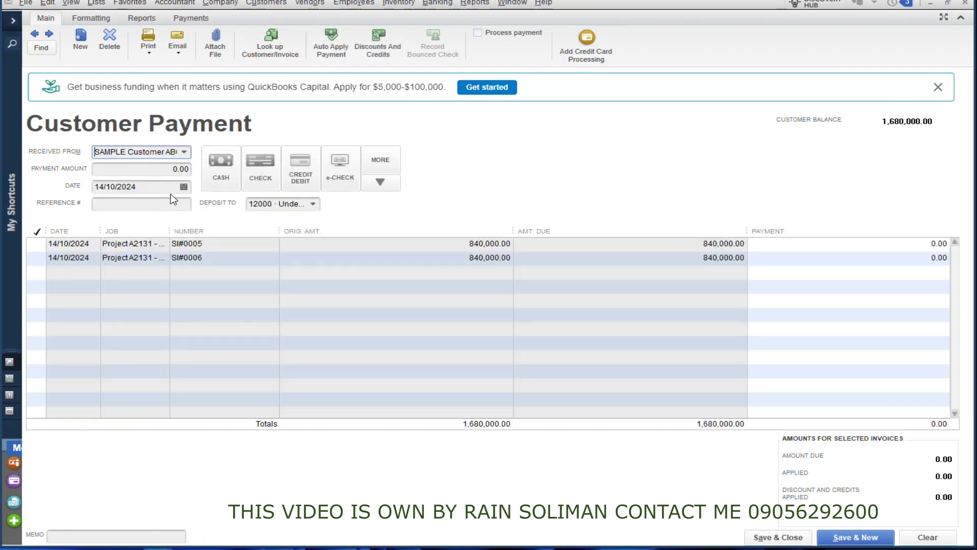
click(185, 156)
click(144, 225)
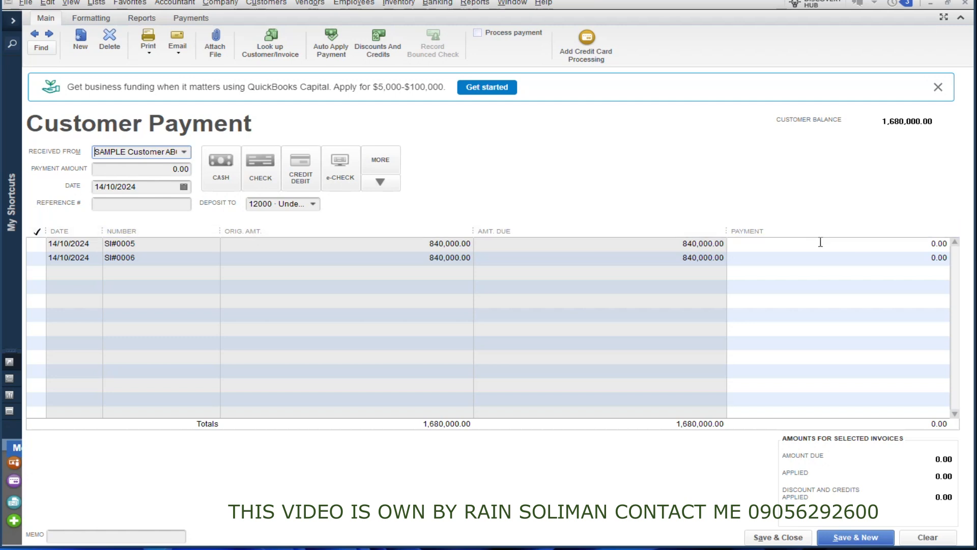
click(35, 245)
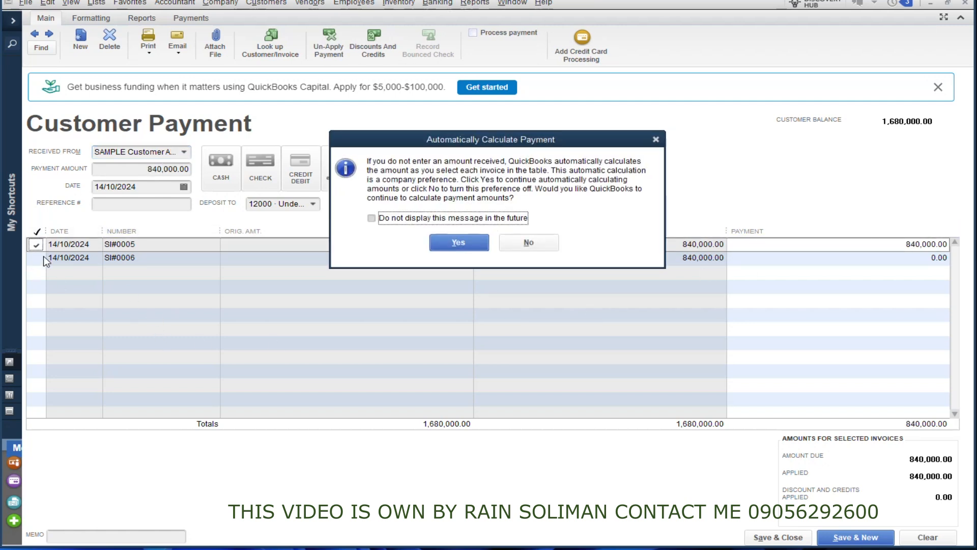
click(458, 243)
click(37, 259)
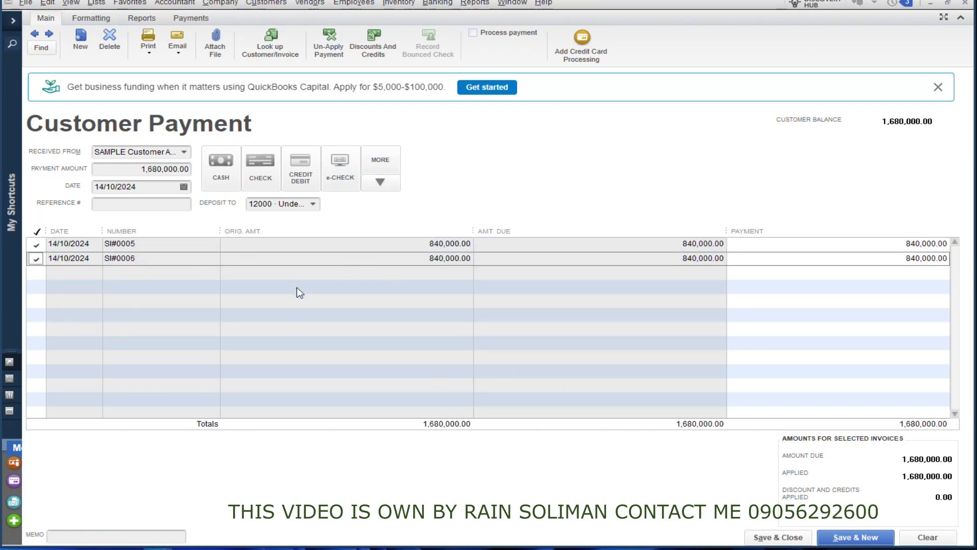
click(37, 258)
Set the payment's reference number to OR#2135, replacing the mistyped entry.
click(151, 202)
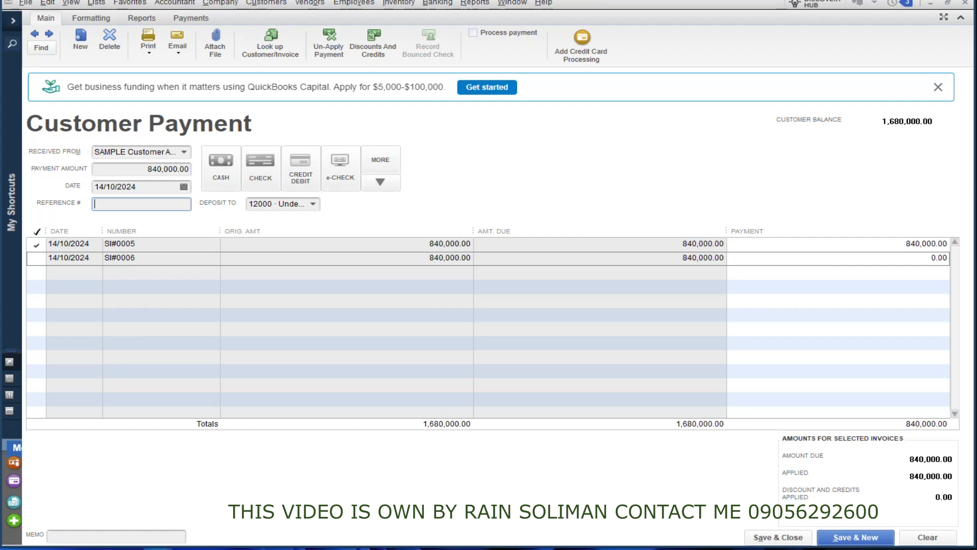
text(or#0932342)
key(shift+Tab)
key(Left)
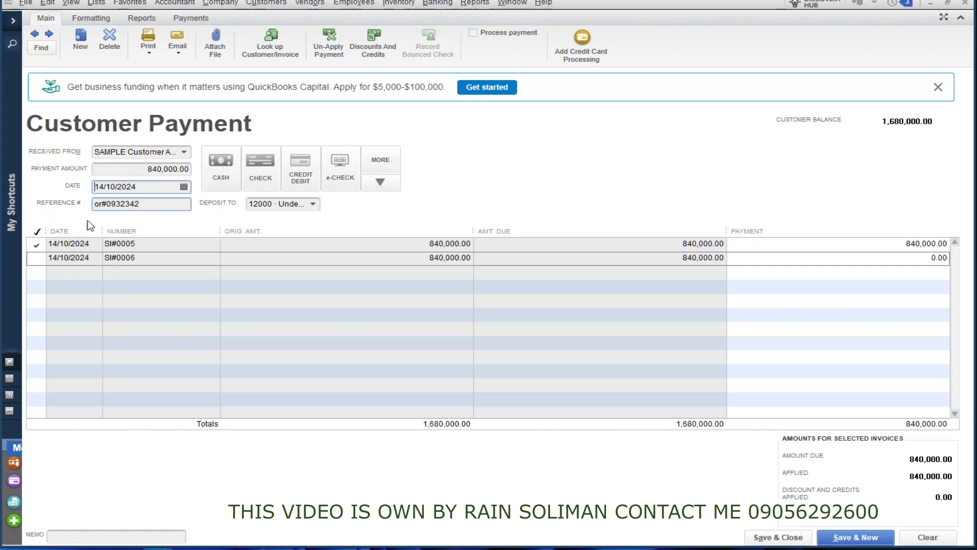
double_click(101, 205)
key(BackSpace)
text(or)
text(O)
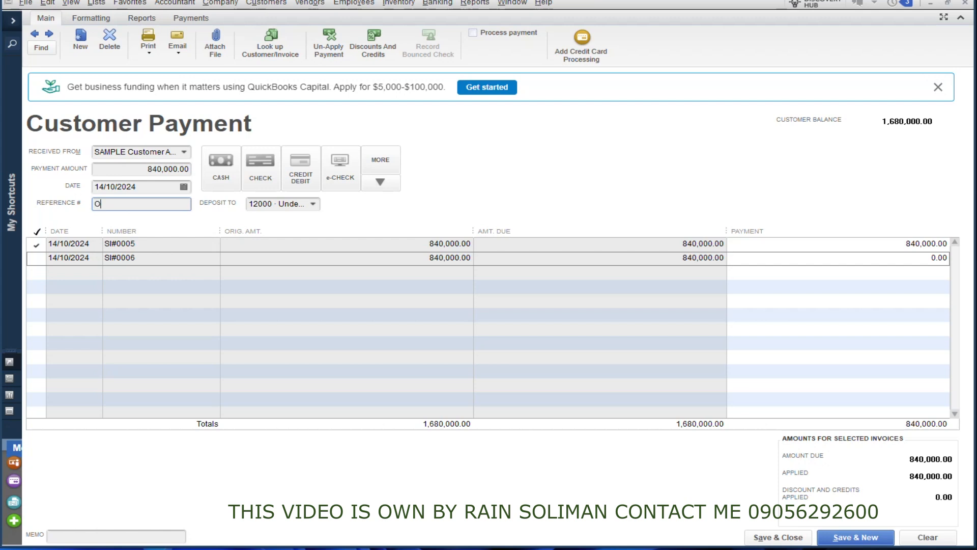
text(R#2135)
Add the bank memo, deposit to 12000 · Undeposited Funds, and save the payment.
click(104, 534)
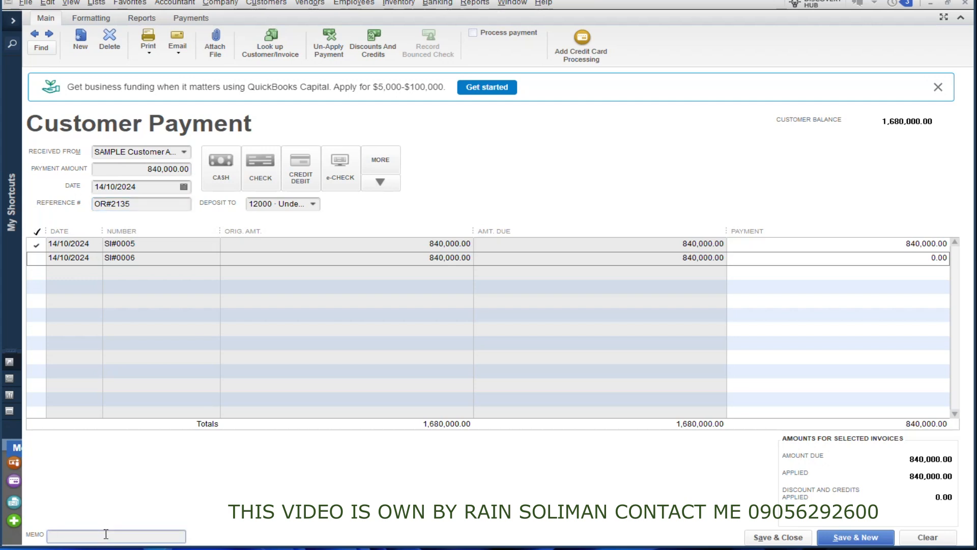
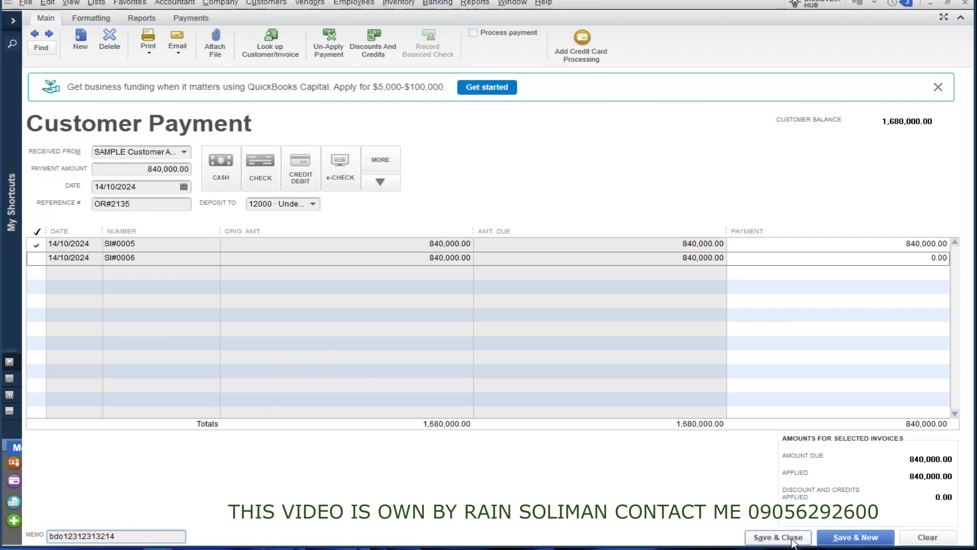
click(313, 204)
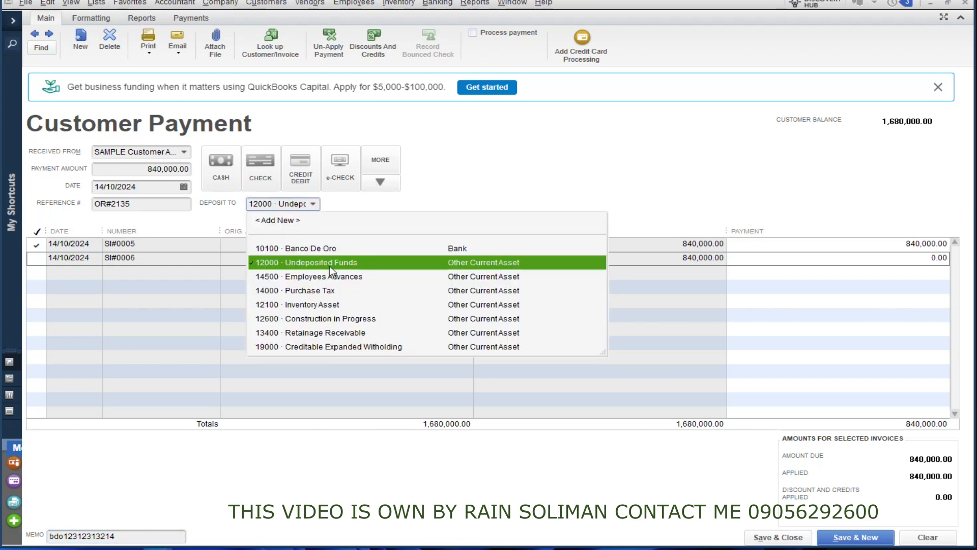
click(329, 267)
key(alt+a)
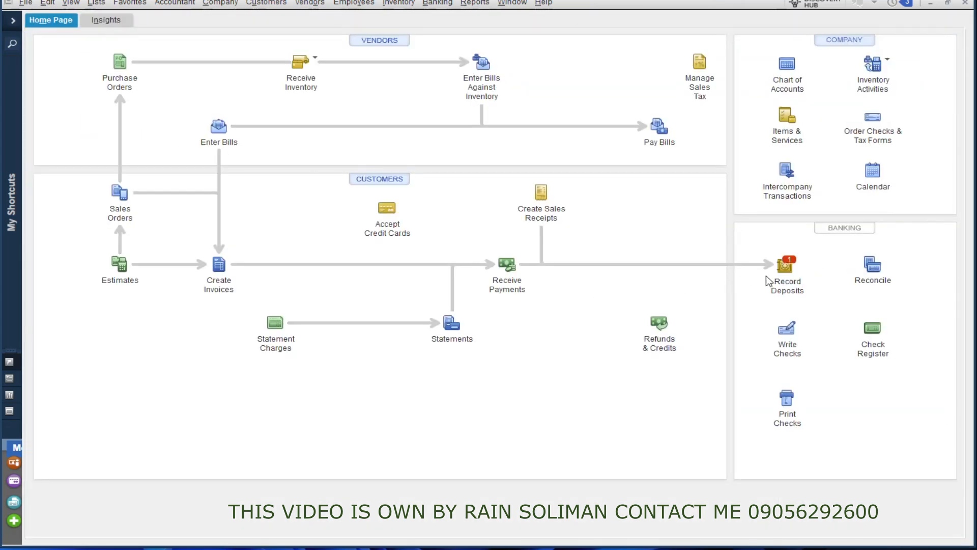
Deposit the 840,000.00 payment from Undeposited Funds and save the deposit.
click(787, 273)
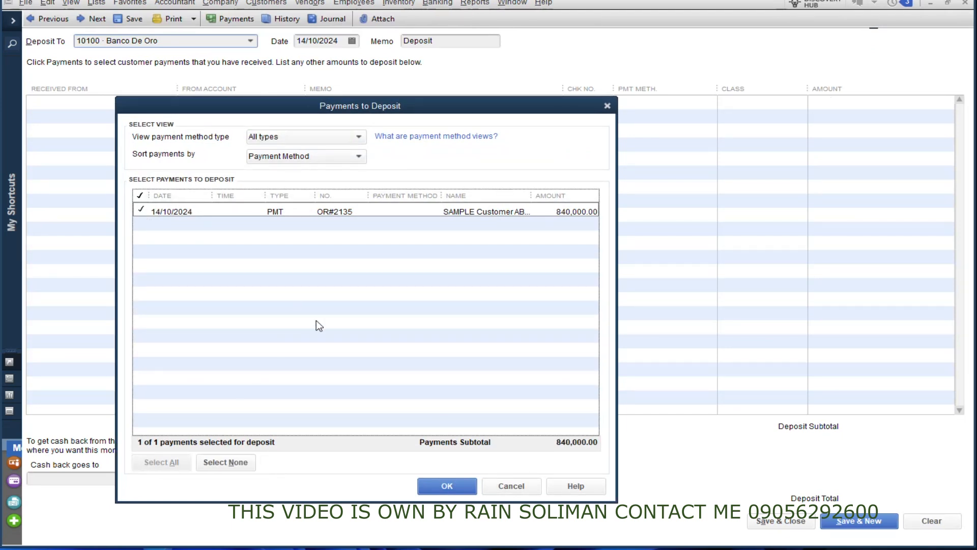
click(447, 486)
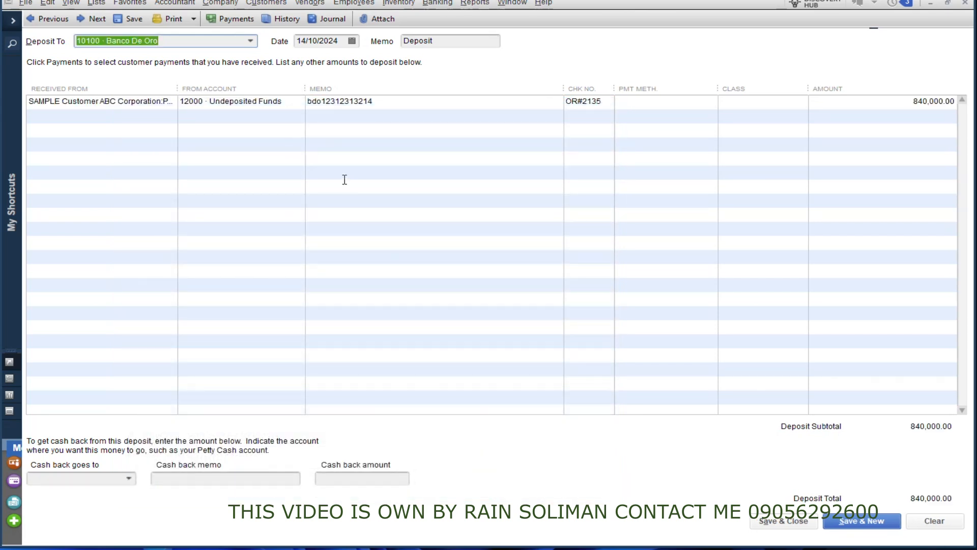
click(226, 43)
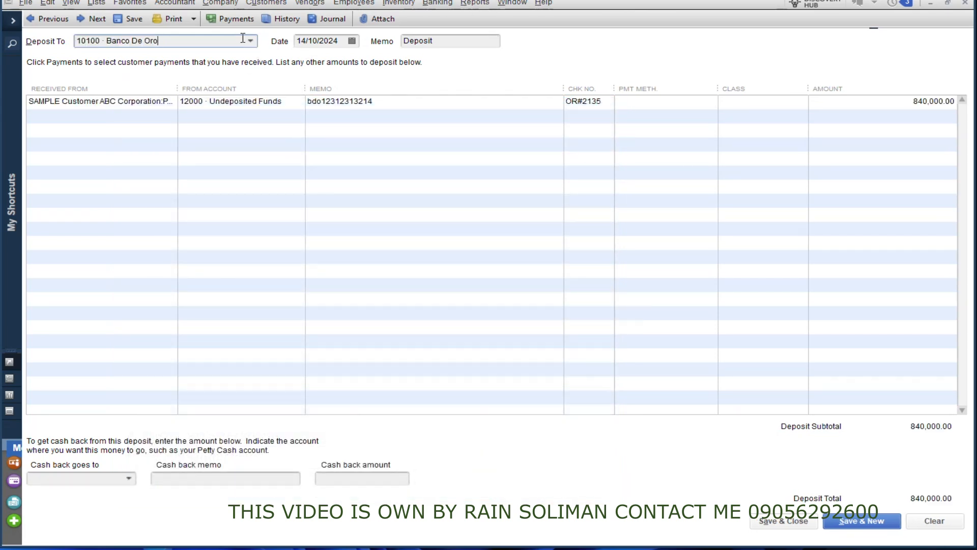
click(786, 522)
Open reconciliation of 10100 · Banco De Oro, mark then unmark the deposit, and exit unreconciled.
click(872, 264)
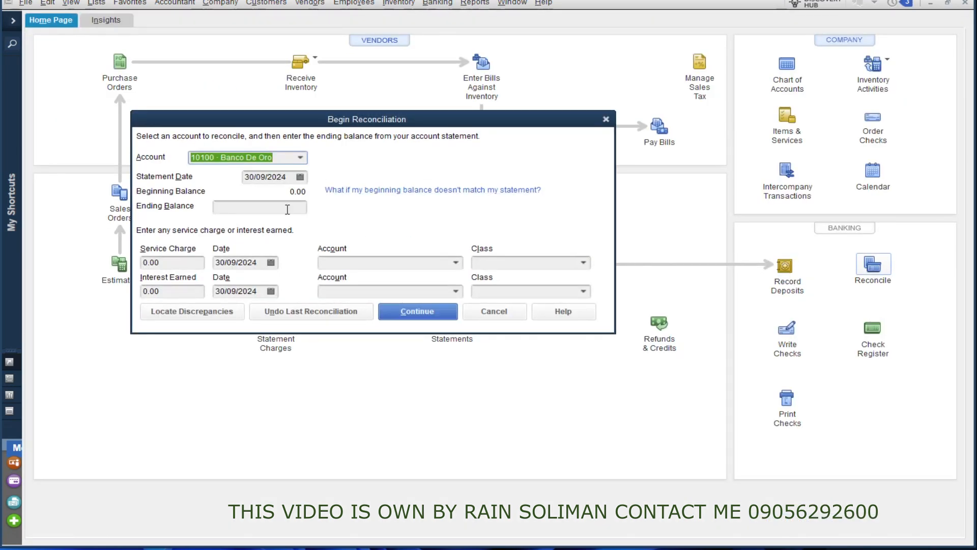
click(288, 208)
click(416, 308)
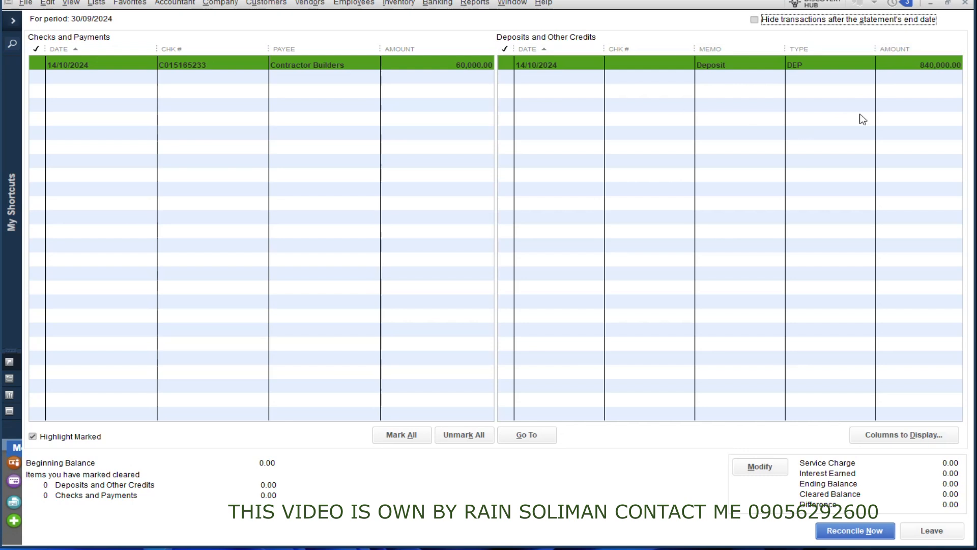
click(741, 64)
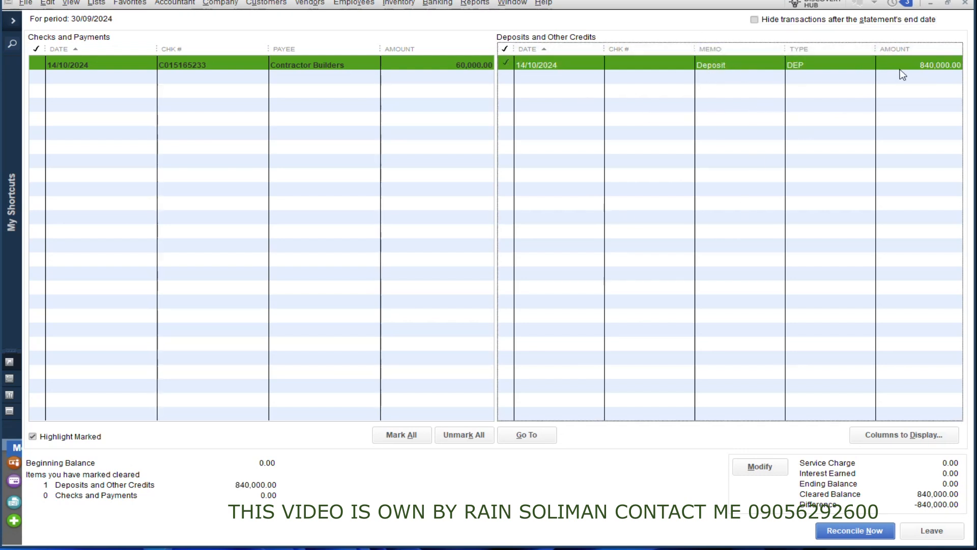
click(508, 65)
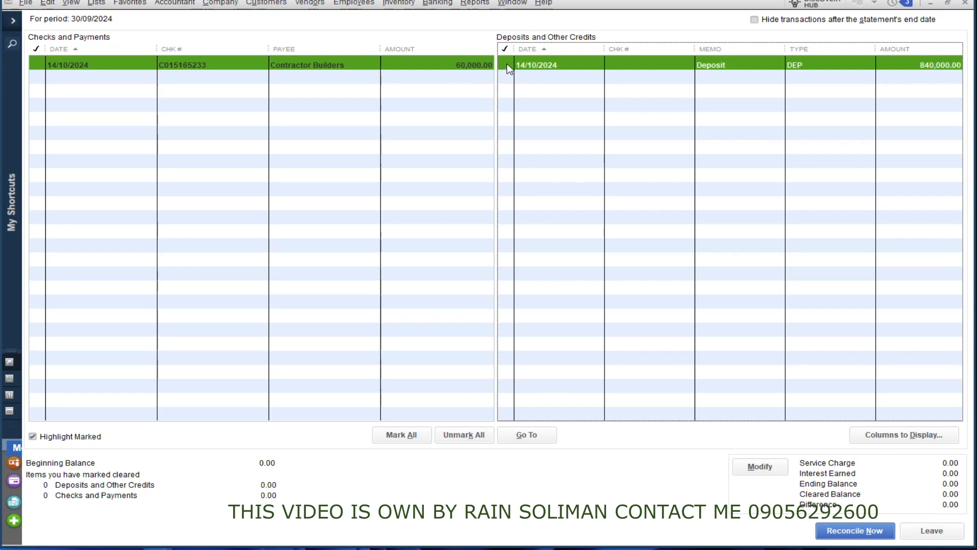
click(964, 5)
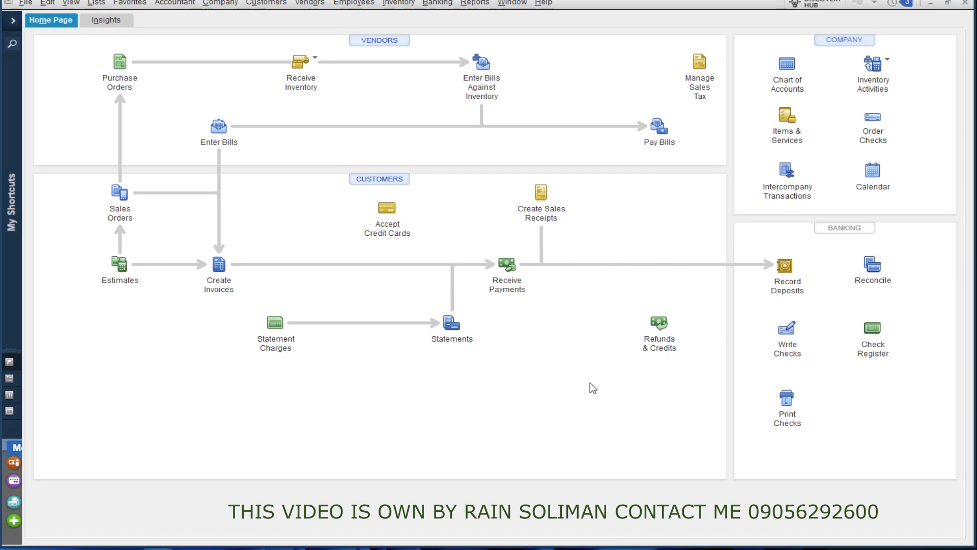
click(475, 3)
mouse_move(550, 158)
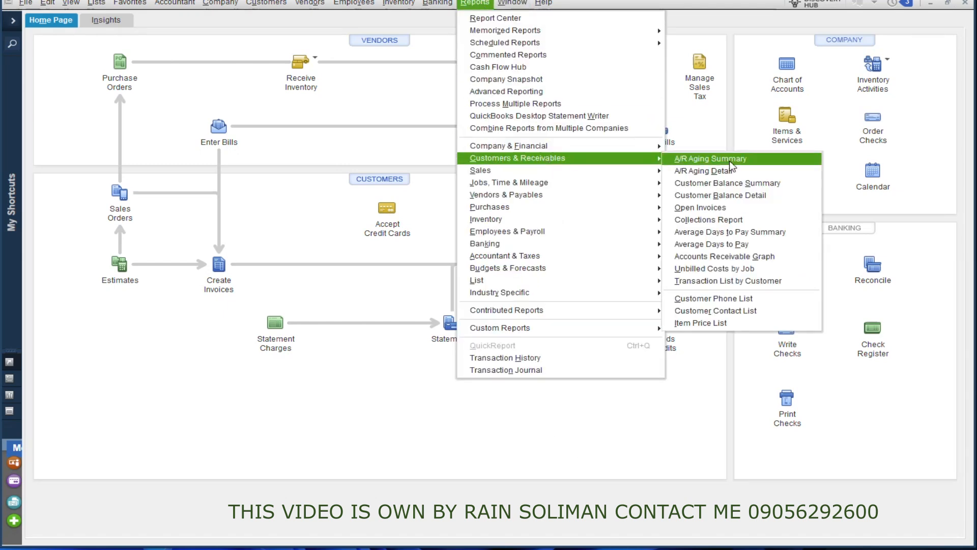
click(723, 171)
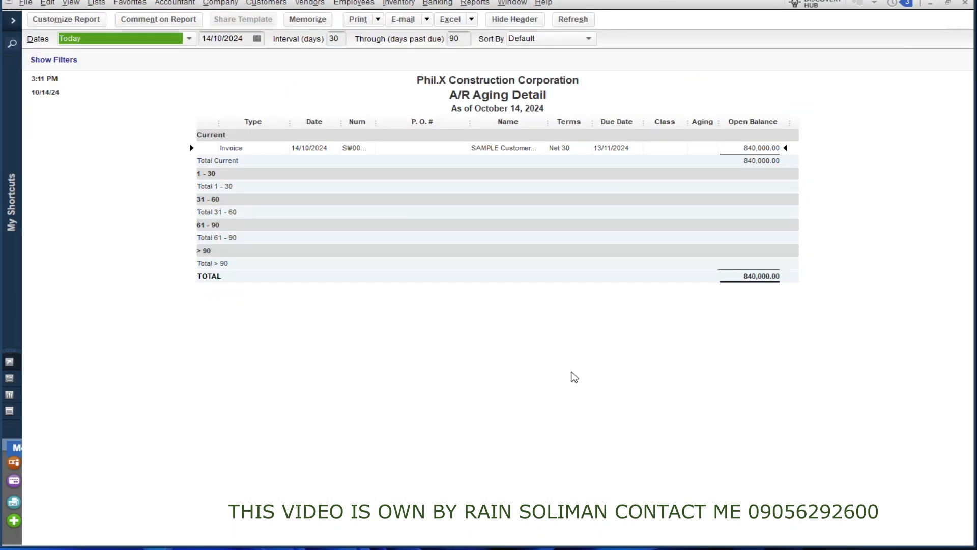
drag(375, 122, 392, 122)
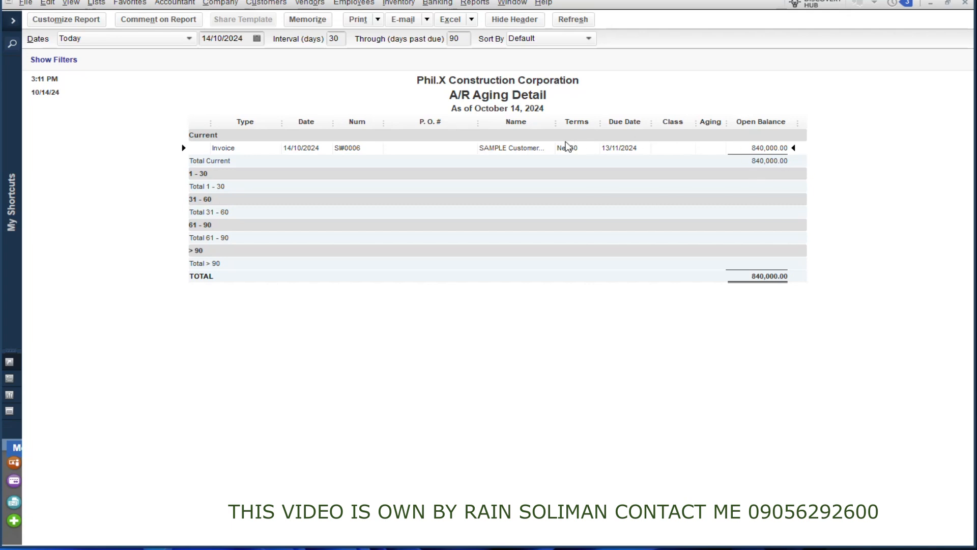
drag(480, 125, 455, 126)
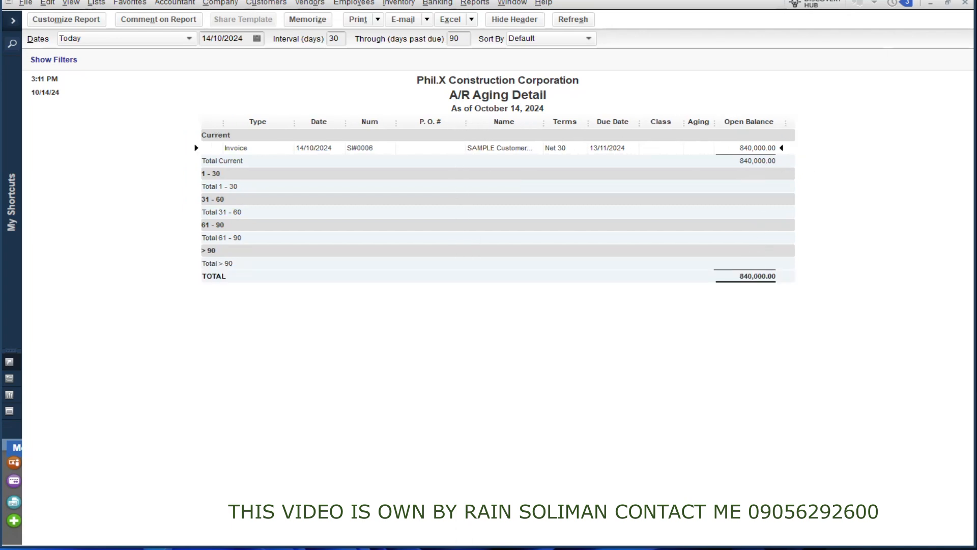
click(966, 4)
click(493, 235)
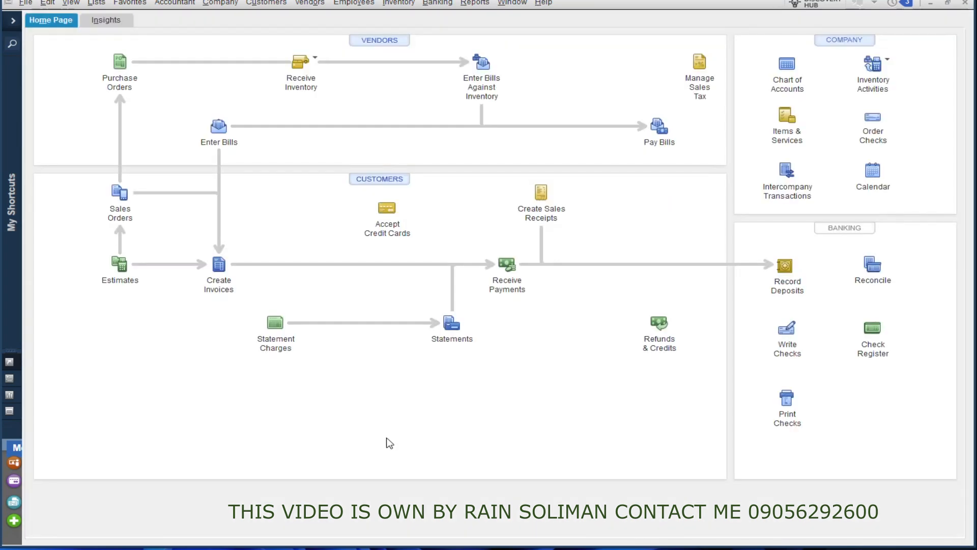
click(452, 325)
click(119, 167)
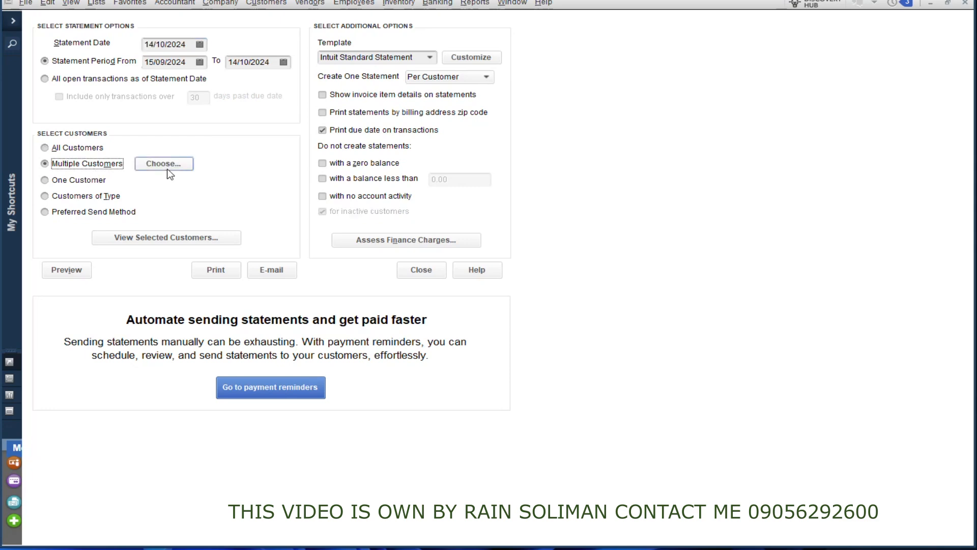
click(188, 169)
click(192, 173)
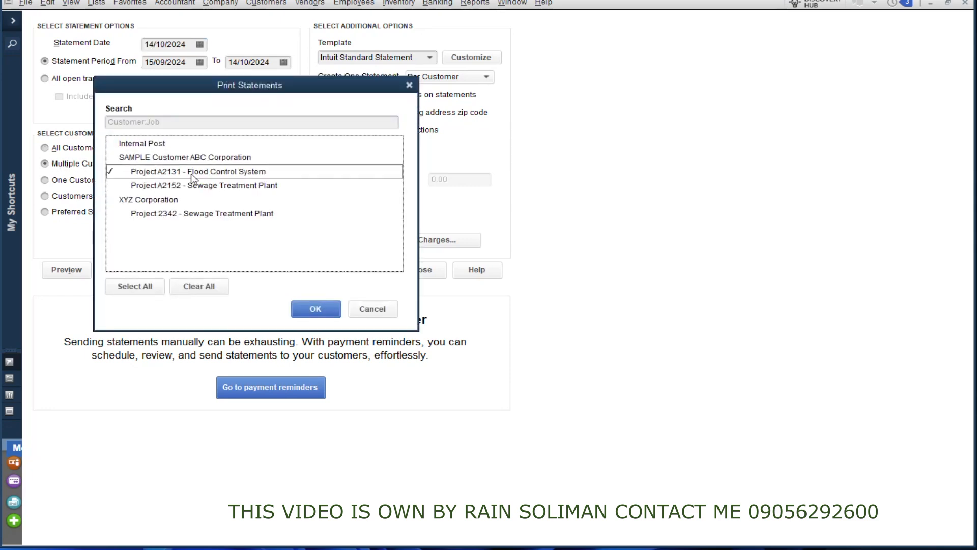
click(311, 309)
click(77, 271)
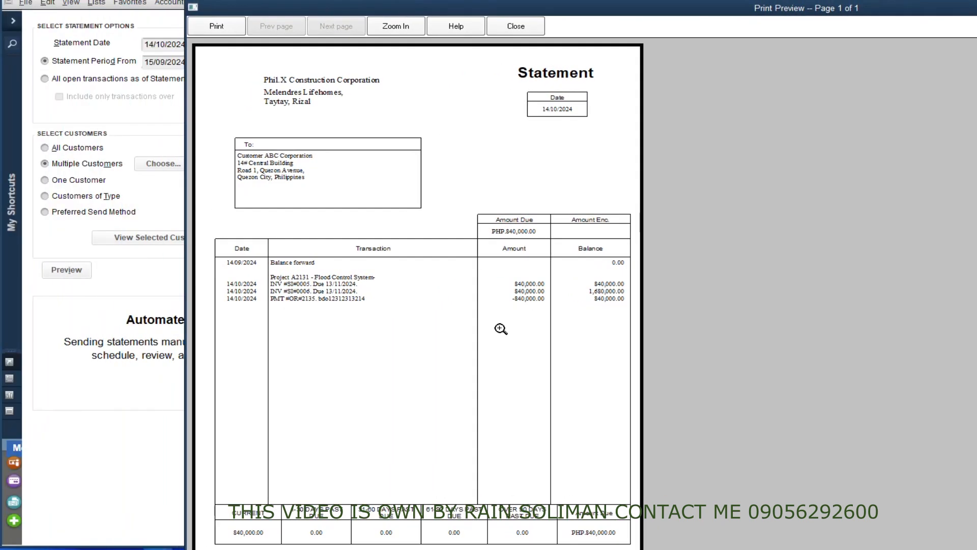
mouse_move(477, 2)
mouse_down()
mouse_move(477, 62)
mouse_move(486, 10)
mouse_up()
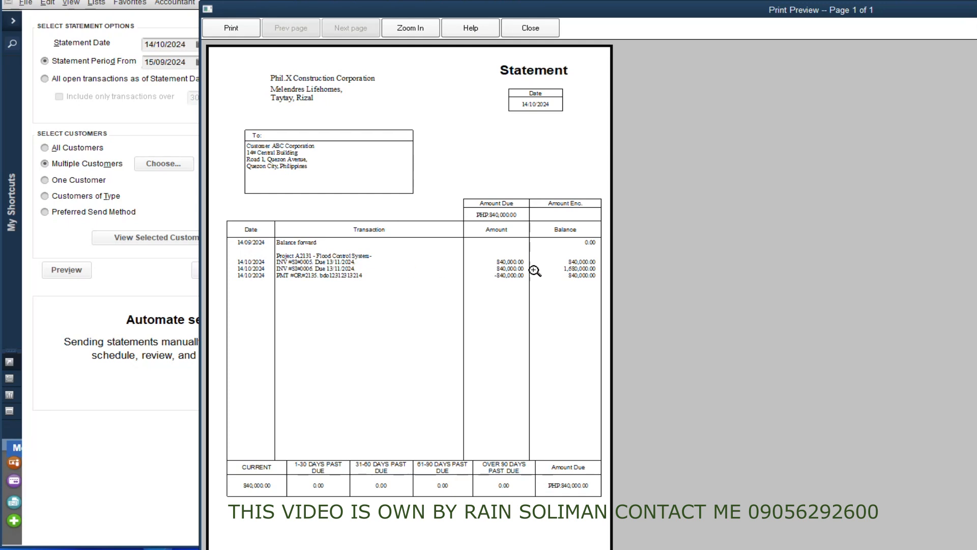
click(509, 265)
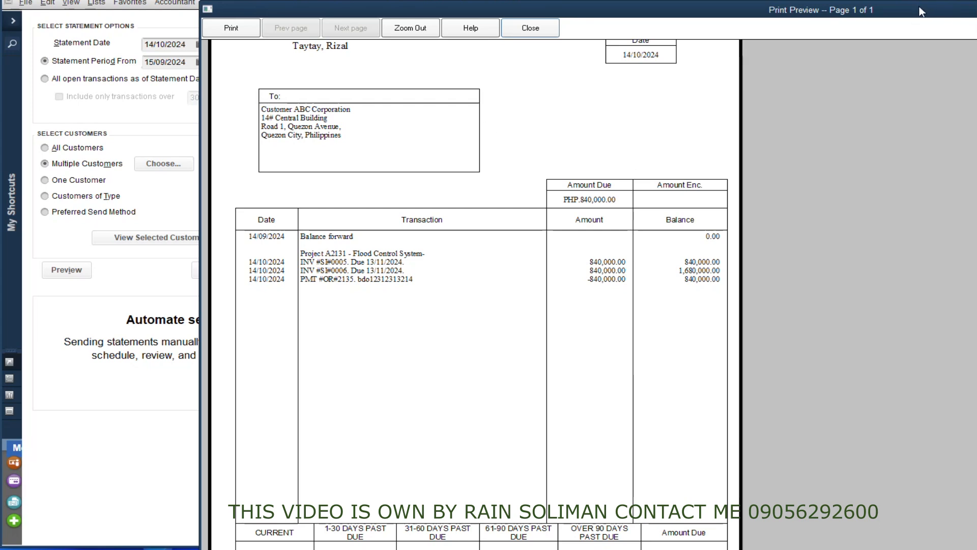
drag(922, 12, 976, 0)
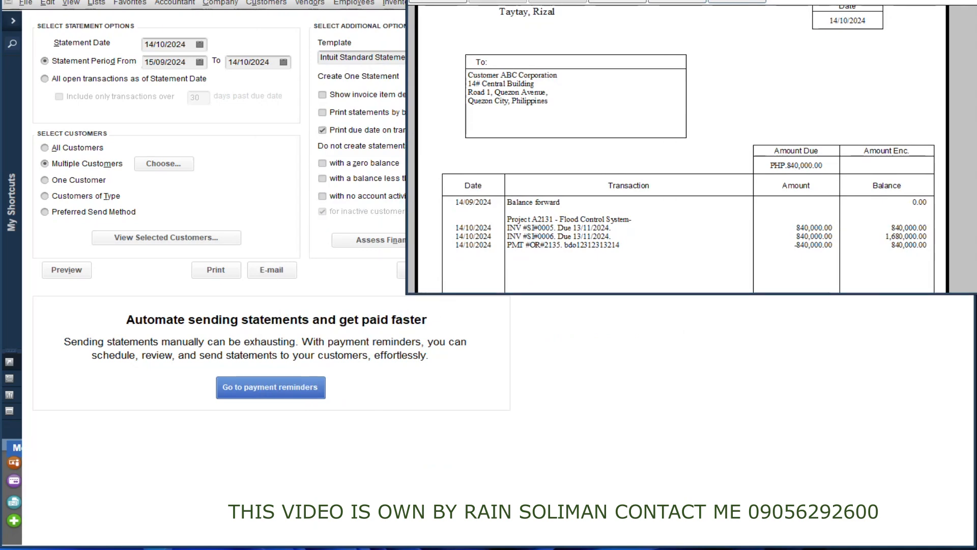
drag(503, 0, 194, 69)
drag(283, 68, 0, 27)
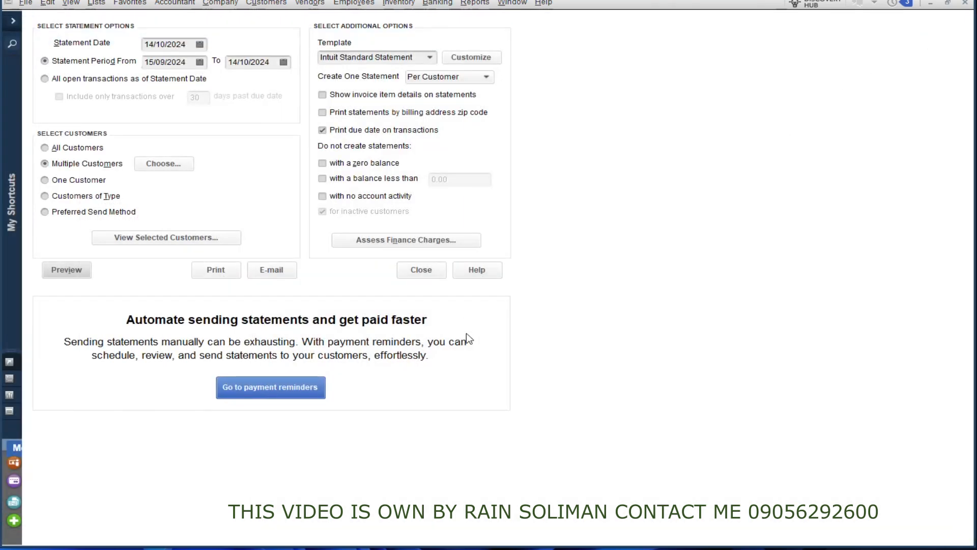
click(439, 273)
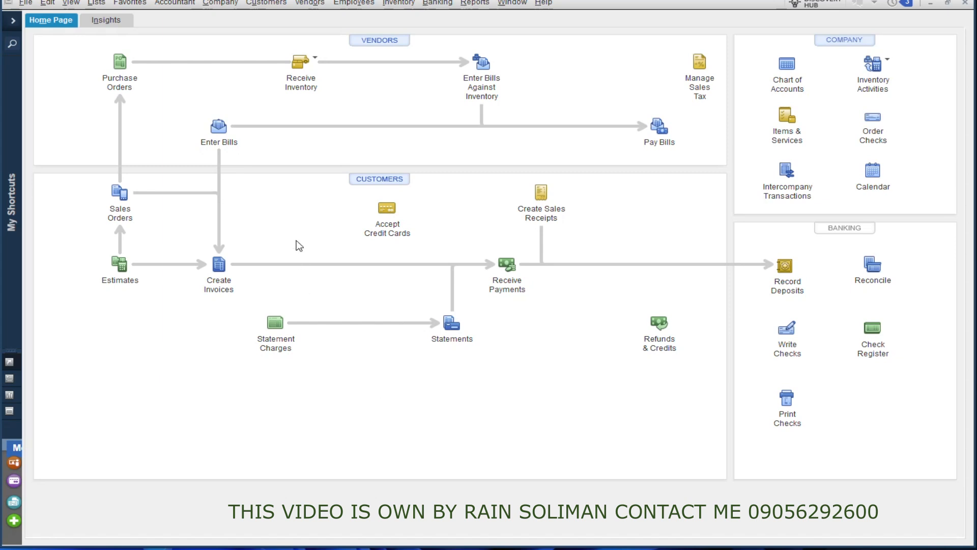